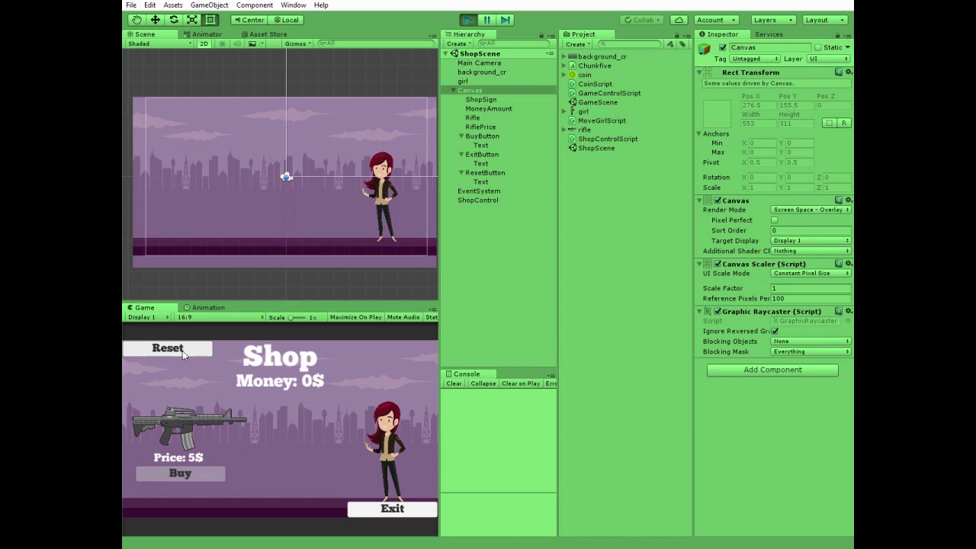
Step: Play-test the finished game by collecting the coins, buying the rifle in the shop and returning to the game scene
{"action": "left_click", "coordinate": [392, 510]}
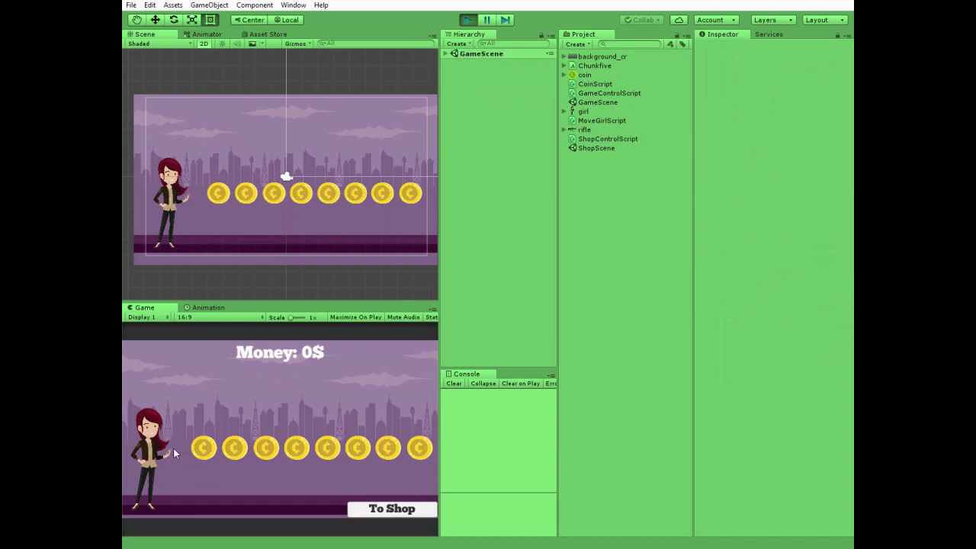
{"action": "mouse_move", "coordinate": [214, 464]}
{"action": "left_mouse_down"}
{"action": "mouse_move", "coordinate": [267, 481]}
{"action": "mouse_move", "coordinate": [383, 484]}
{"action": "left_mouse_up"}
{"action": "left_click", "coordinate": [393, 510]}
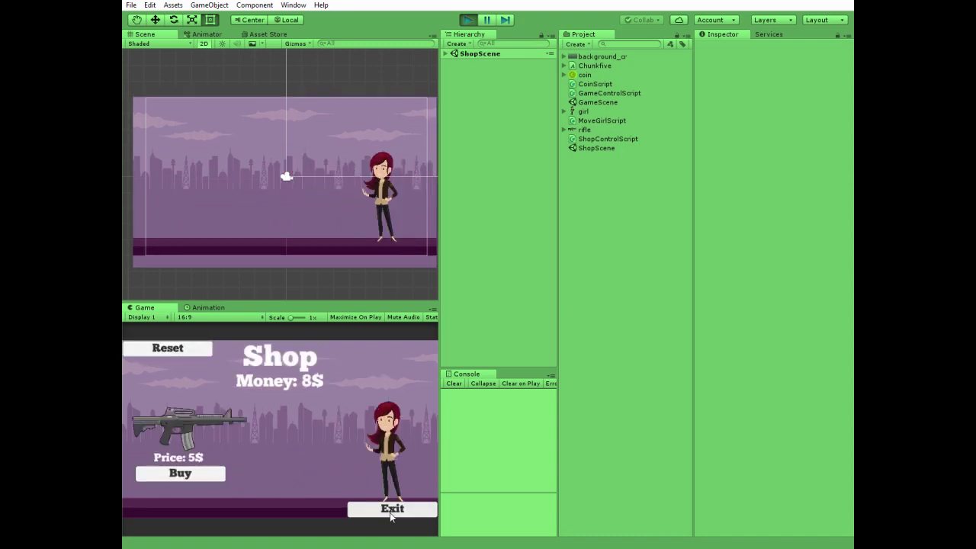
{"action": "left_click", "coordinate": [191, 474]}
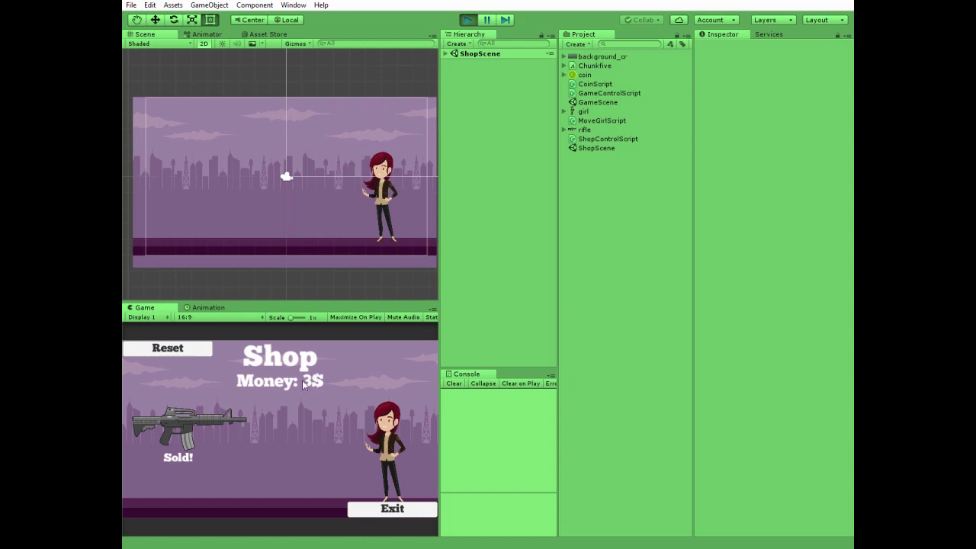
{"action": "left_click", "coordinate": [391, 509]}
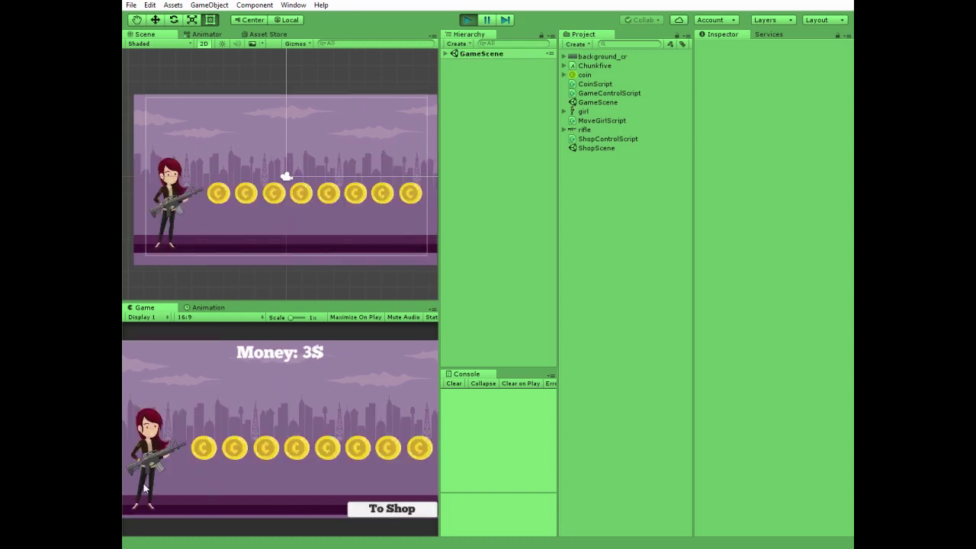
{"action": "key", "text": "Right"}
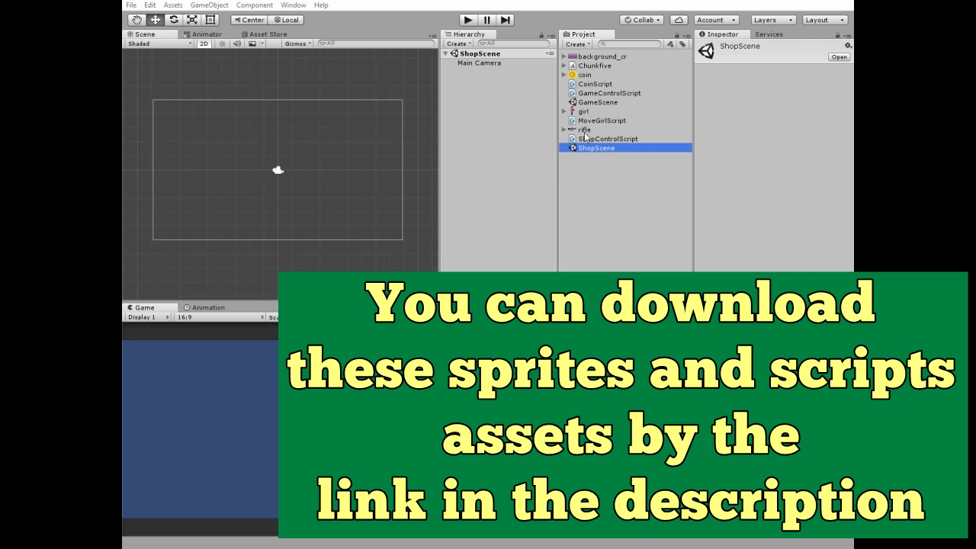
{"action": "left_click", "coordinate": [576, 44]}
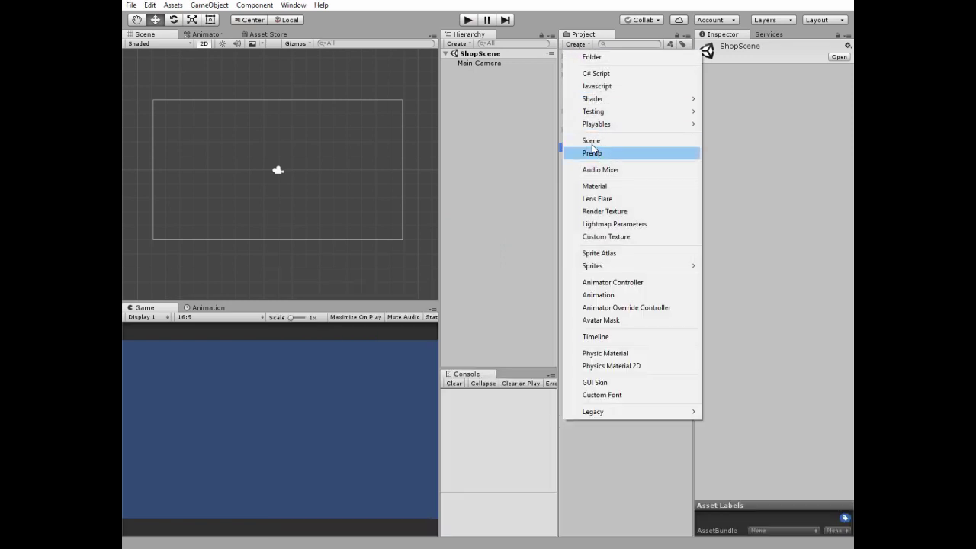
{"action": "left_click", "coordinate": [542, 191]}
{"action": "left_click", "coordinate": [581, 149]}
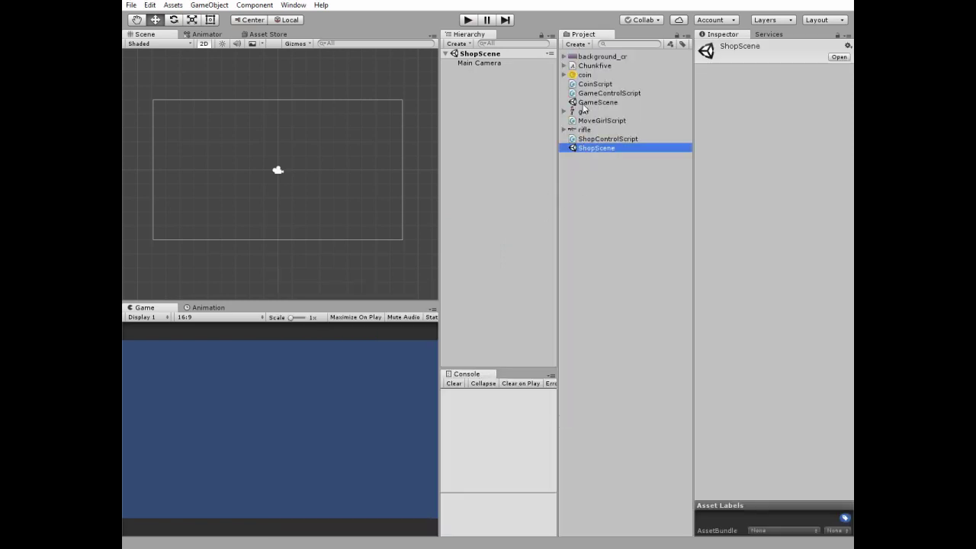
Step: Check which scenes are included in the project's Build Settings
{"action": "left_click", "coordinate": [131, 5]}
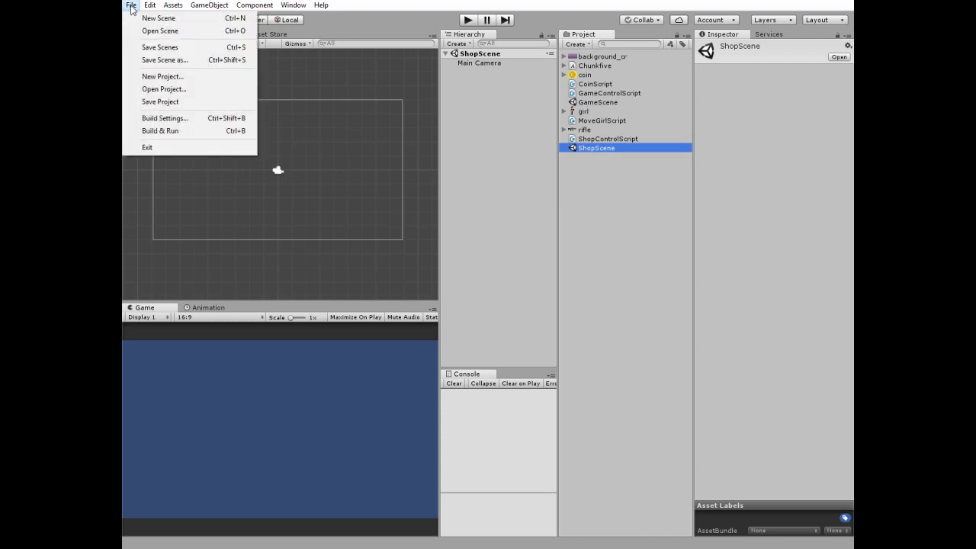
{"action": "left_click", "coordinate": [164, 116]}
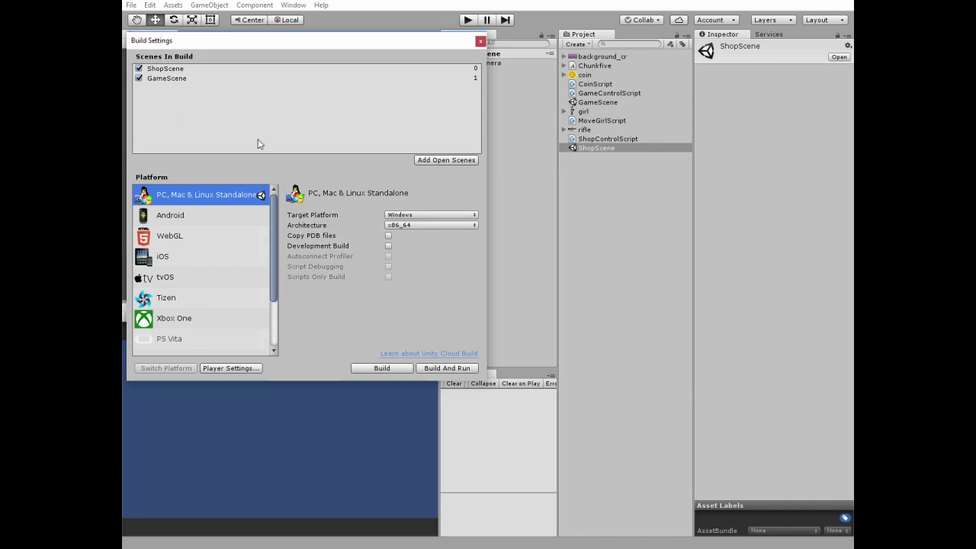
{"action": "left_click", "coordinate": [480, 41]}
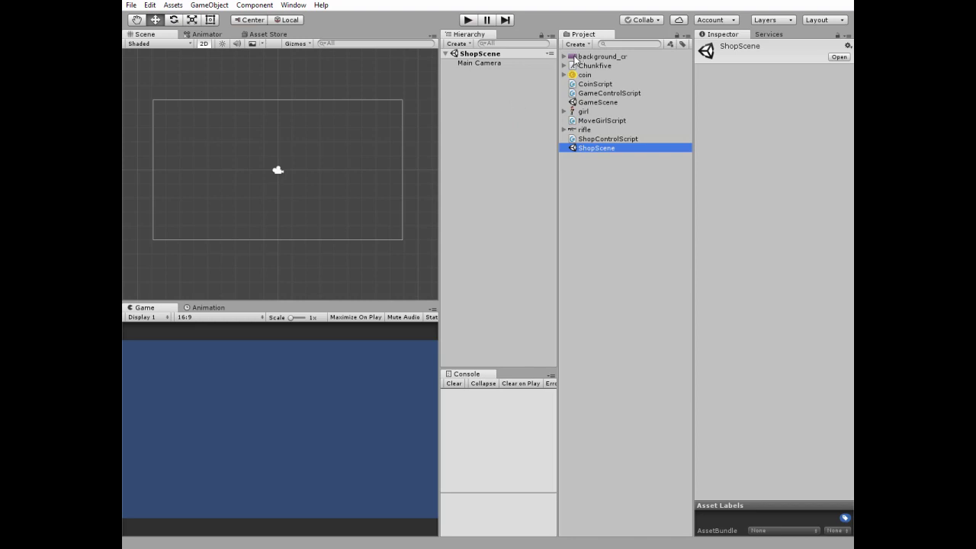
Step: Place the background_cr sprite in the middle of ShopScene and the girl sprite at the right side of the background
{"action": "left_click_drag", "start_coordinate": [575, 58], "coordinate": [278, 180]}
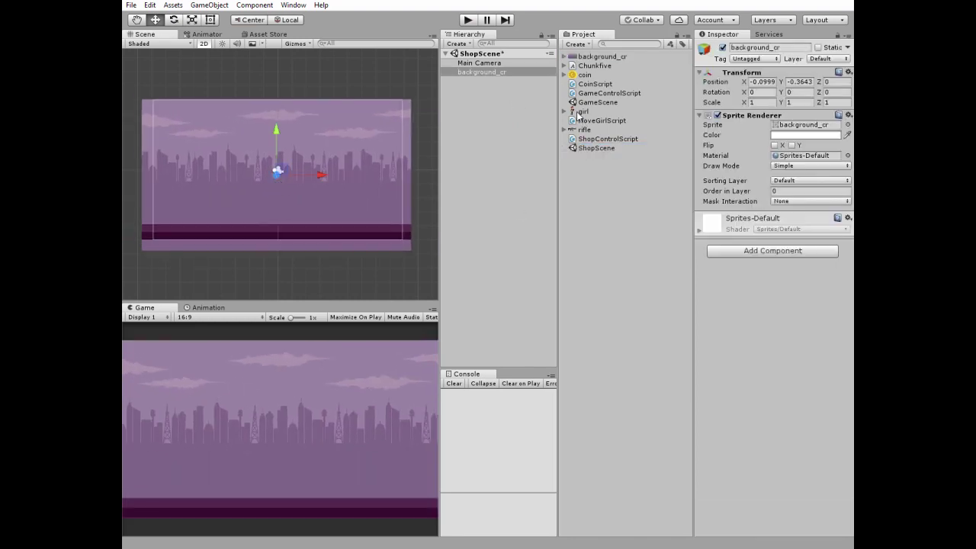
{"action": "left_click_drag", "start_coordinate": [578, 113], "coordinate": [361, 194]}
Step: Mirror the girl by setting her X scale to -1, and set her Order in Layer to 1
{"action": "left_click", "coordinate": [754, 102]}
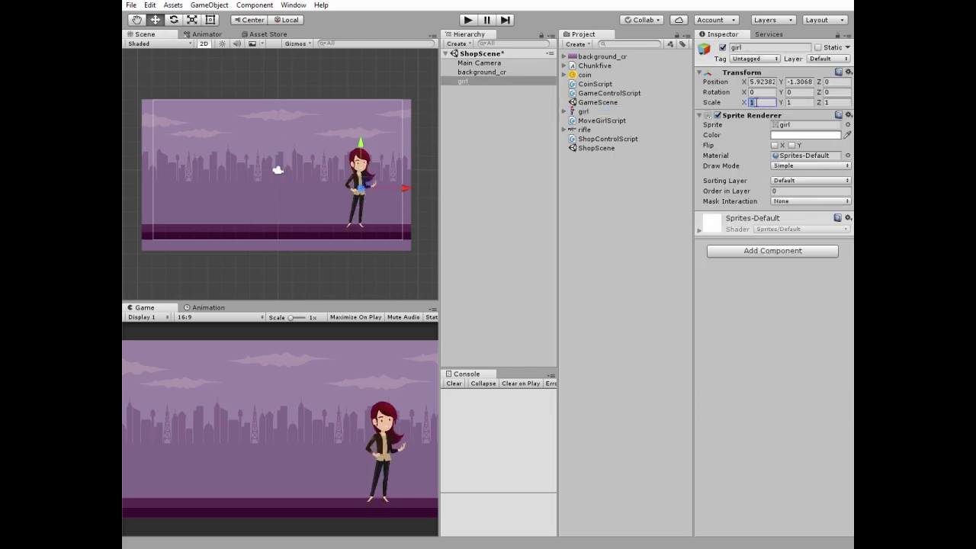
{"action": "type", "text": "-1"}
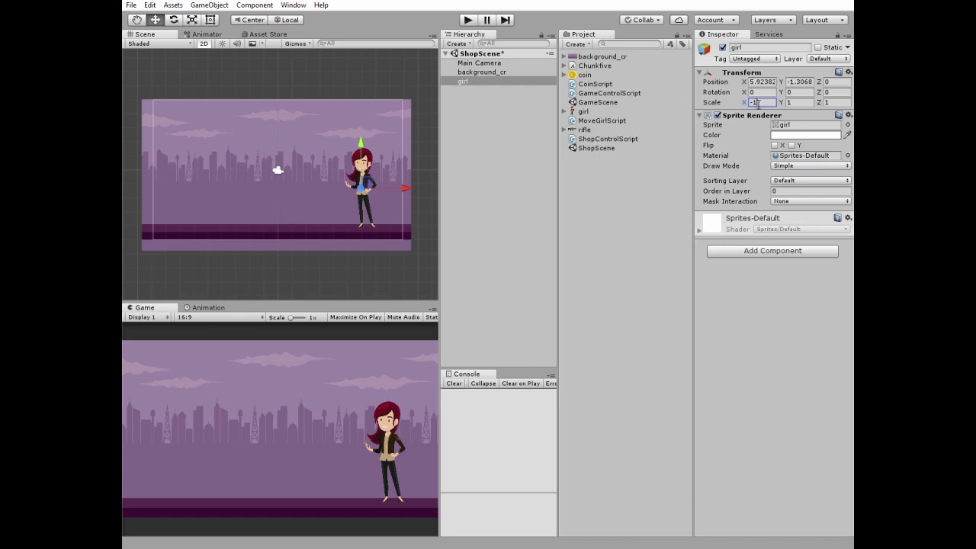
{"action": "left_click", "coordinate": [468, 83]}
{"action": "left_click", "coordinate": [780, 191]}
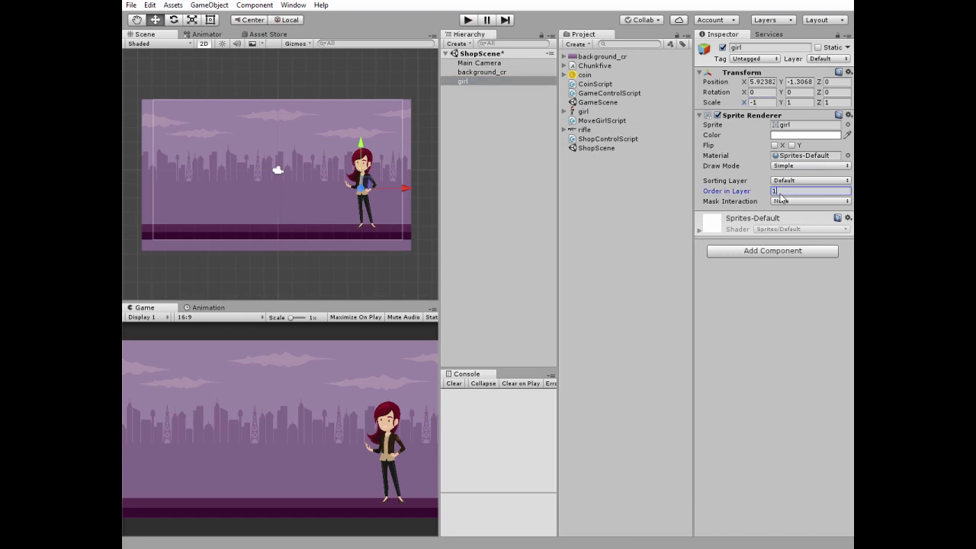
Step: Add a UI Text object with its anchor, pivot and position at top center, and center its alignment horizontally
{"action": "left_click", "coordinate": [458, 44]}
{"action": "mouse_move", "coordinate": [506, 161]}
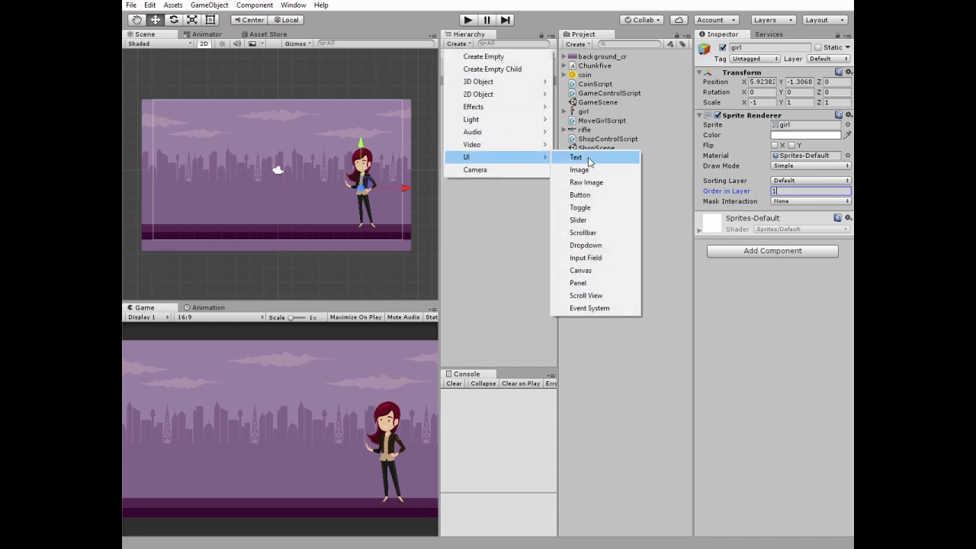
{"action": "left_click", "coordinate": [586, 156]}
{"action": "left_click", "coordinate": [717, 99]}
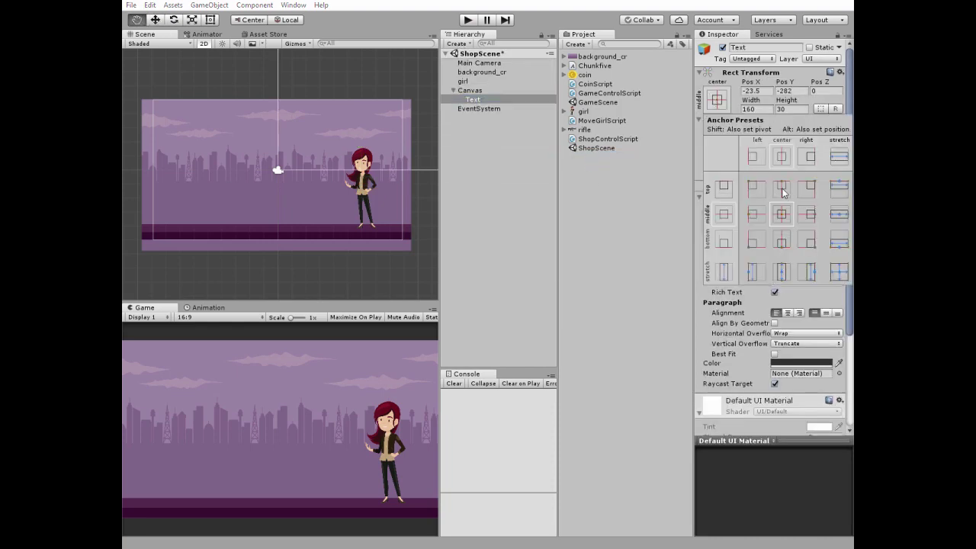
{"action": "left_click", "coordinate": [782, 189], "text": "alt"}
{"action": "left_click", "coordinate": [790, 320]}
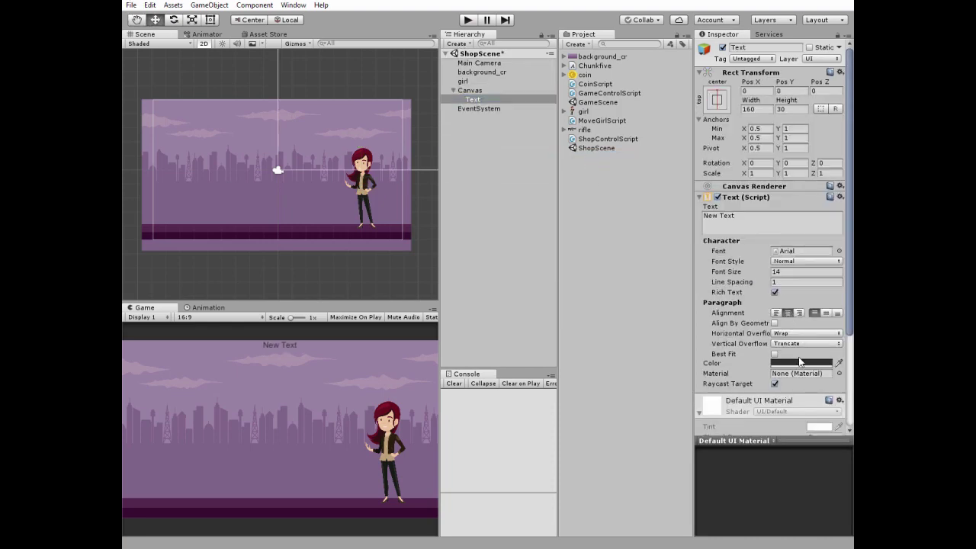
Step: Set the new text's font to Chunkfive and its font size to 50
{"action": "left_click", "coordinate": [839, 251]}
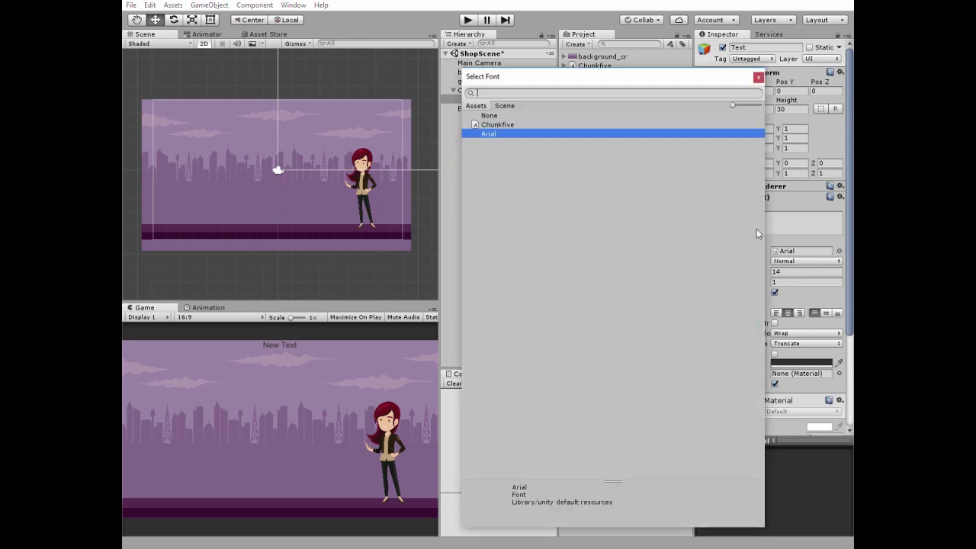
{"action": "left_click", "coordinate": [506, 125]}
{"action": "left_click", "coordinate": [758, 78]}
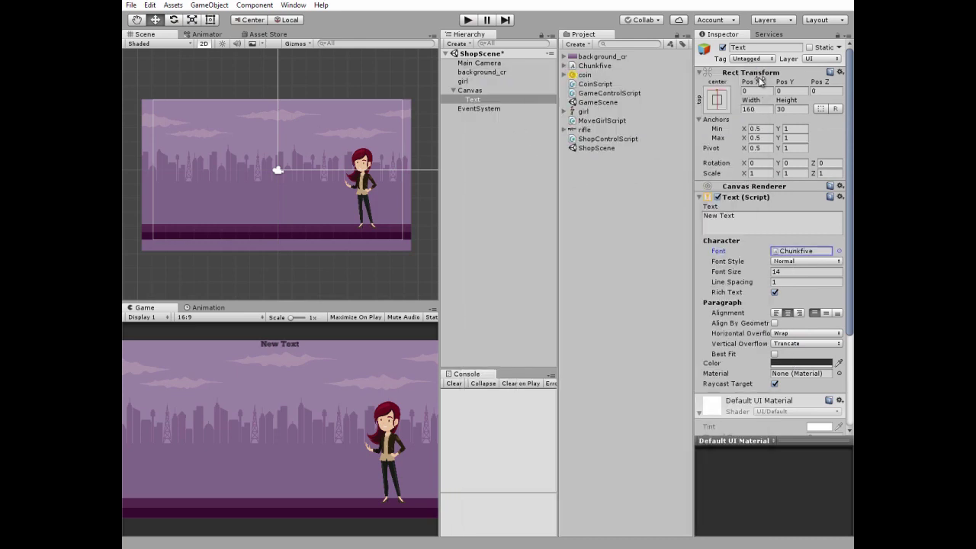
{"action": "left_click", "coordinate": [789, 271]}
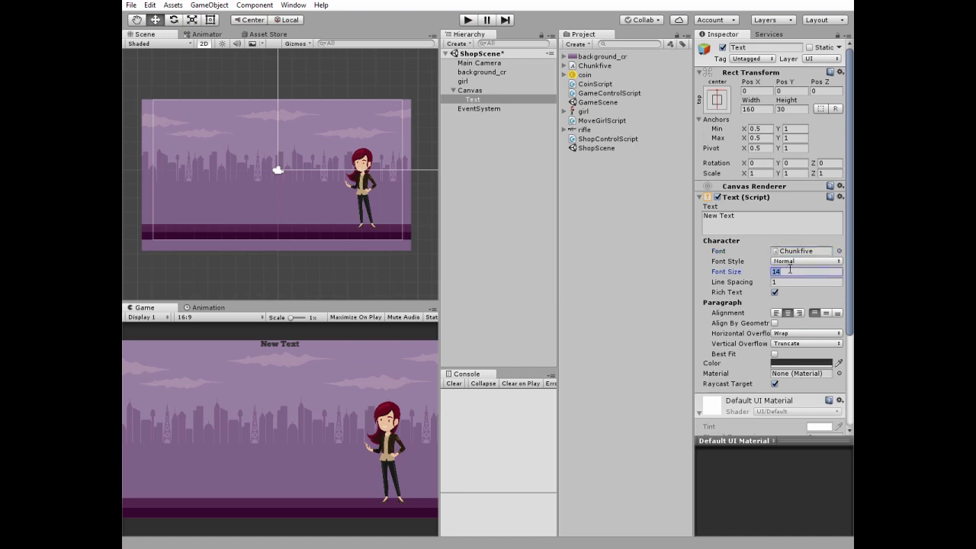
{"action": "type", "text": "50"}
Step: Set the text's horizontal and vertical overflow to Overflow and change its color to white
{"action": "left_click", "coordinate": [793, 333]}
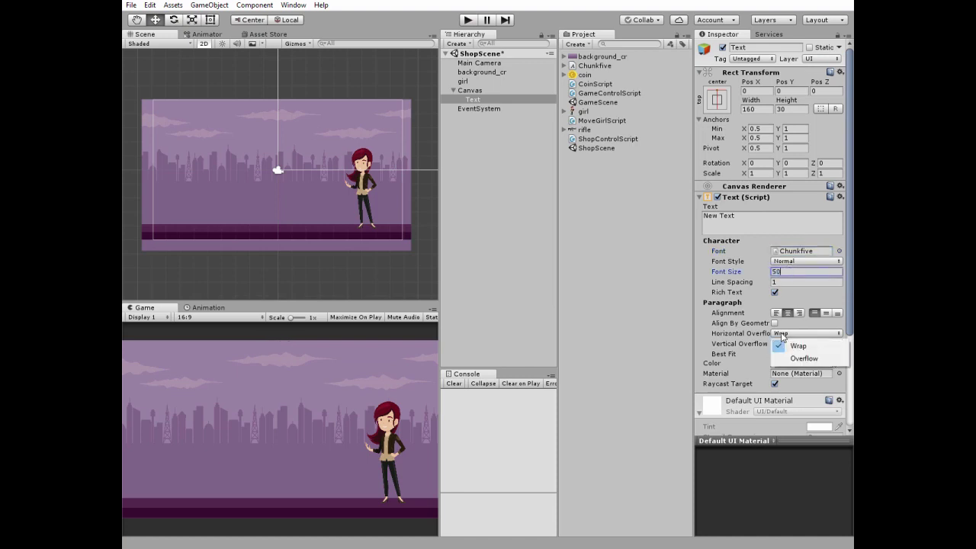
{"action": "left_click", "coordinate": [797, 356]}
{"action": "left_click", "coordinate": [792, 343]}
{"action": "left_click", "coordinate": [787, 371]}
{"action": "left_click", "coordinate": [801, 363]}
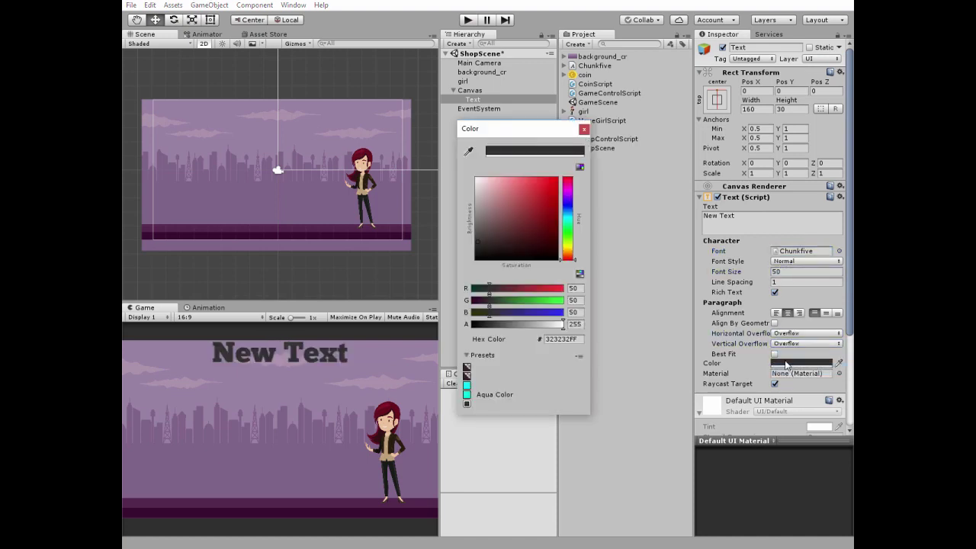
{"action": "left_click_drag", "start_coordinate": [481, 244], "coordinate": [476, 179]}
{"action": "left_click", "coordinate": [584, 129]}
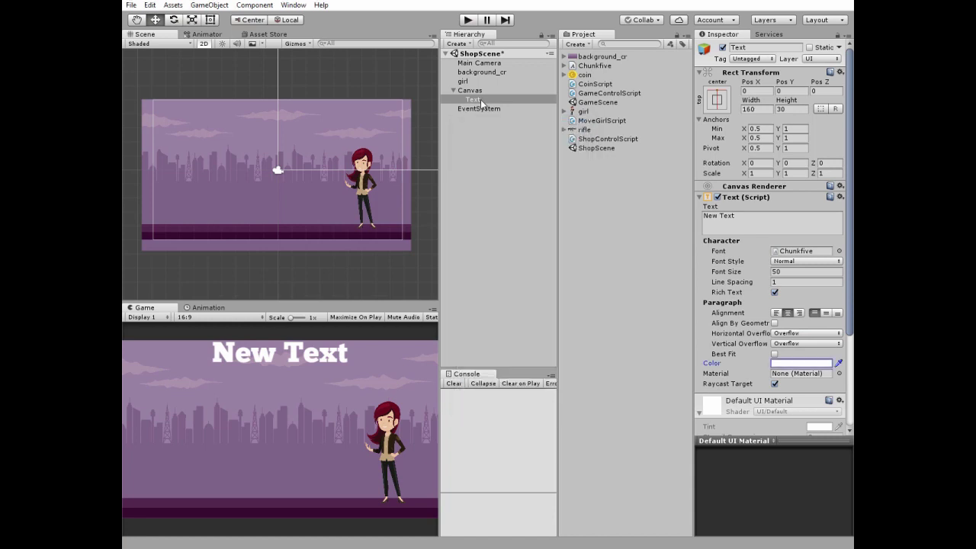
Step: Rename the Text object under Canvas to ShopSign
{"action": "left_click", "coordinate": [478, 101]}
{"action": "left_click", "coordinate": [479, 101]}
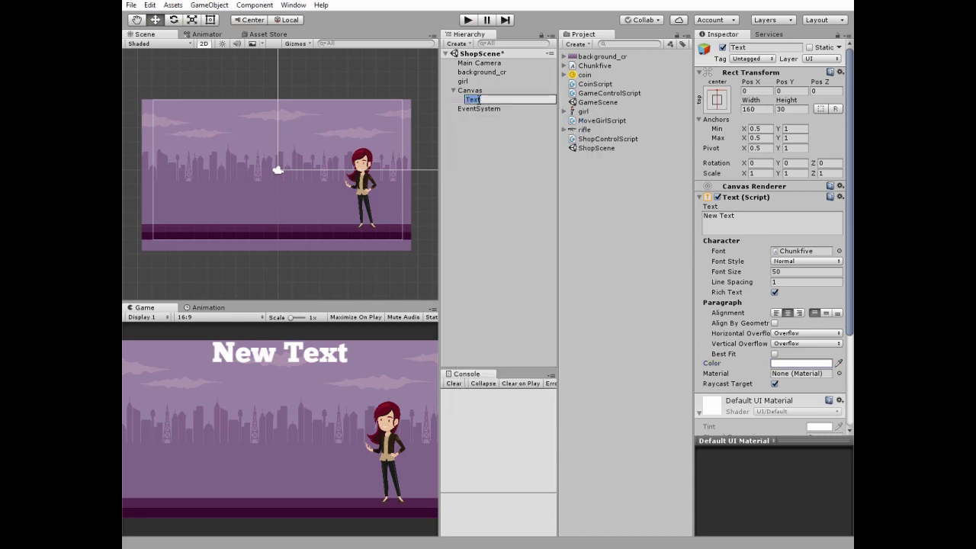
{"action": "type", "text": "ShopSign"}
{"action": "key", "text": "Return"}
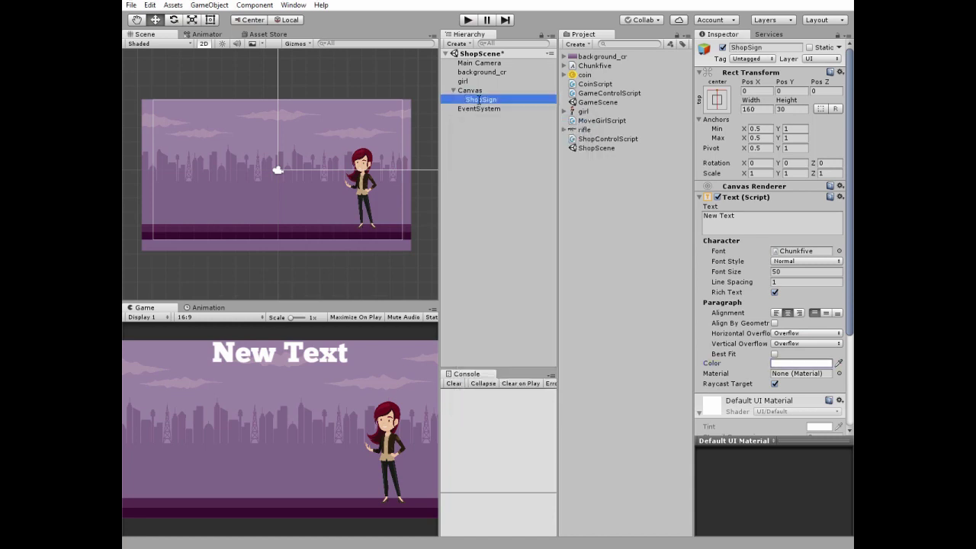
Step: Make the sign read "Shop" and lower it slightly to a Pos Y of about -6.55
{"action": "left_click", "coordinate": [749, 220]}
{"action": "type", "text": "Shop"}
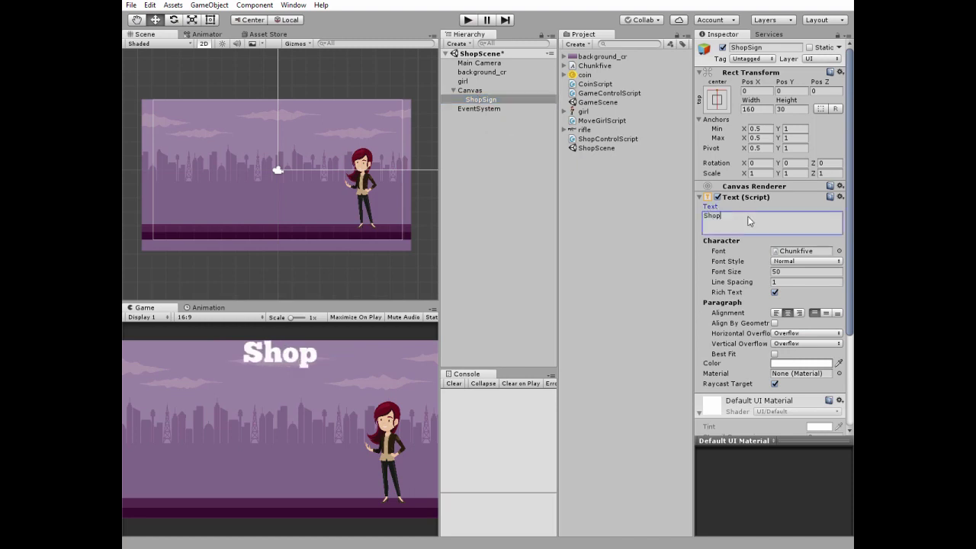
{"action": "left_click_drag", "start_coordinate": [785, 82], "coordinate": [659, 82]}
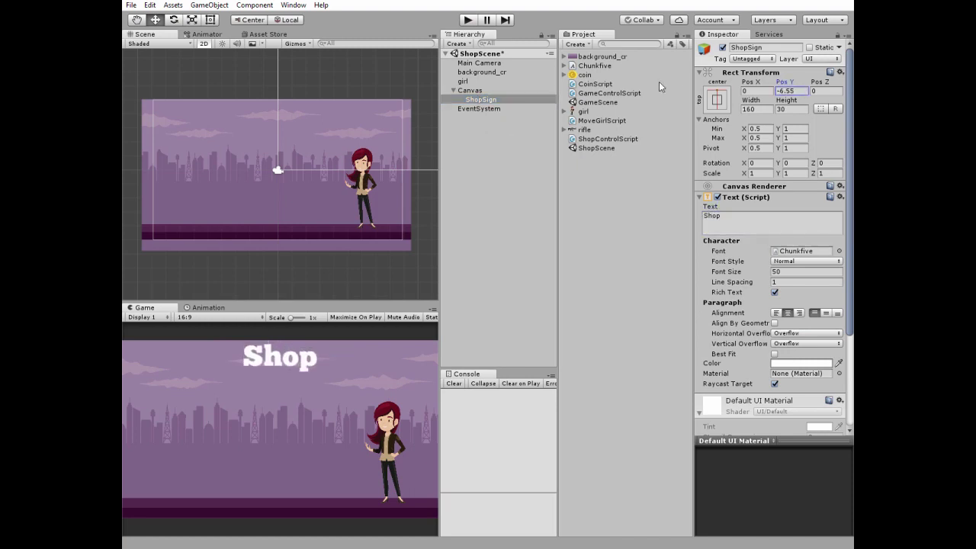
Step: Add a second UI Text object to the Canvas and name it MoneyAmount
{"action": "right_click", "coordinate": [477, 90]}
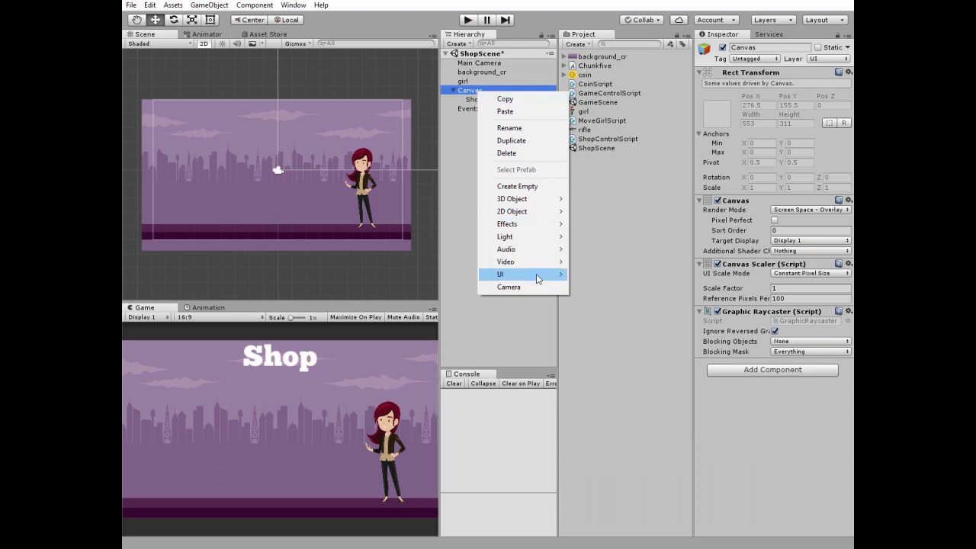
{"action": "mouse_move", "coordinate": [543, 280]}
{"action": "left_click", "coordinate": [592, 275]}
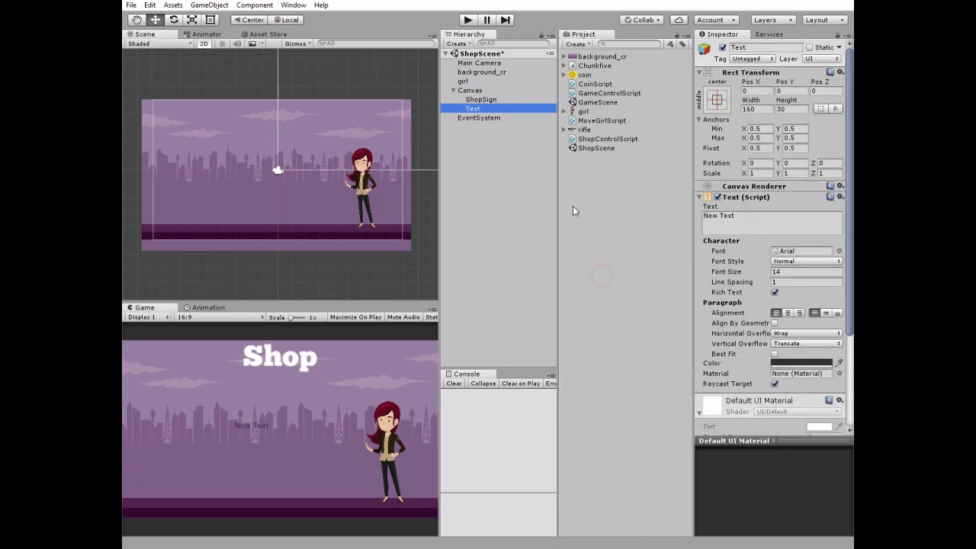
{"action": "left_click", "coordinate": [481, 109]}
{"action": "type", "text": "MoneyA"}
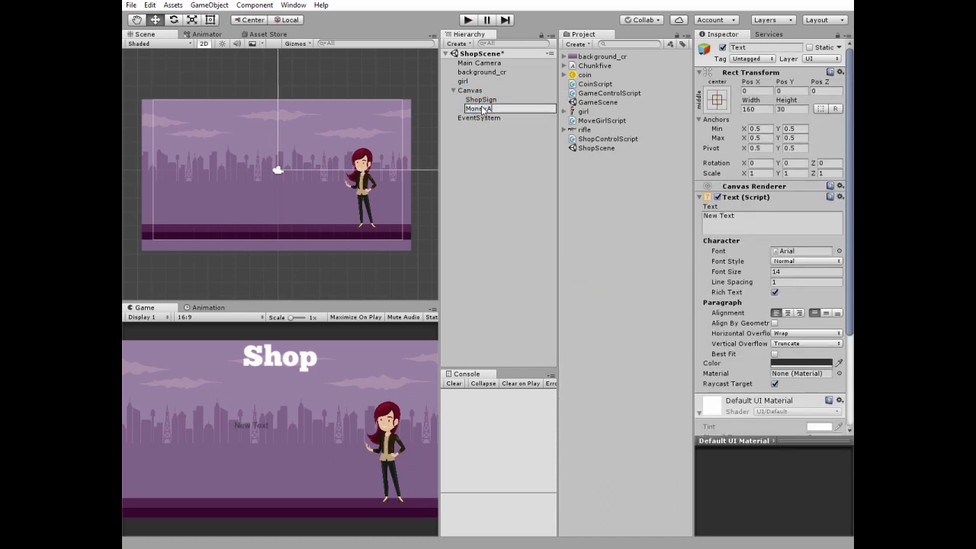
{"action": "type", "text": "mount"}
{"action": "key", "text": "Return"}
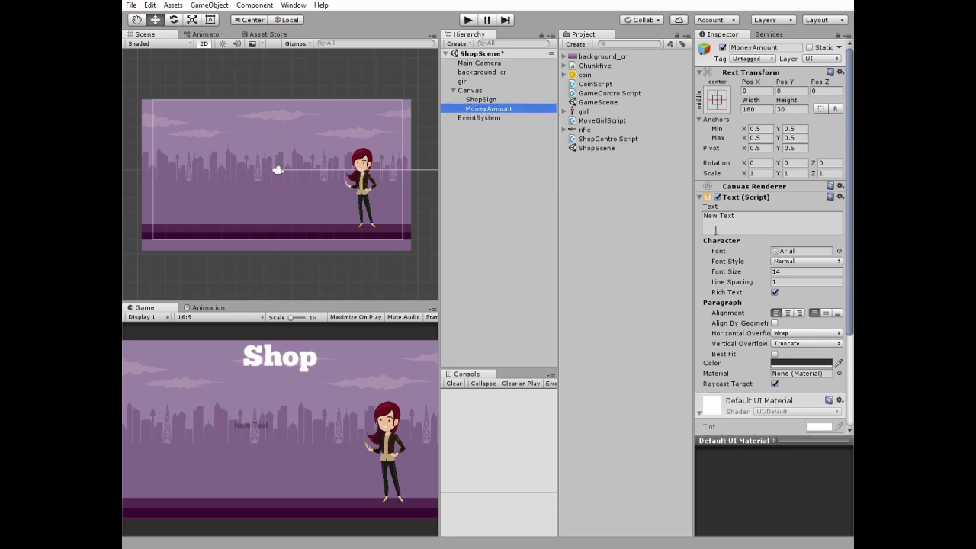
Step: Set MoneyAmount's text to "Money" and its anchor, pivot and position to top center
{"action": "left_click", "coordinate": [746, 213]}
{"action": "type", "text": "Money"}
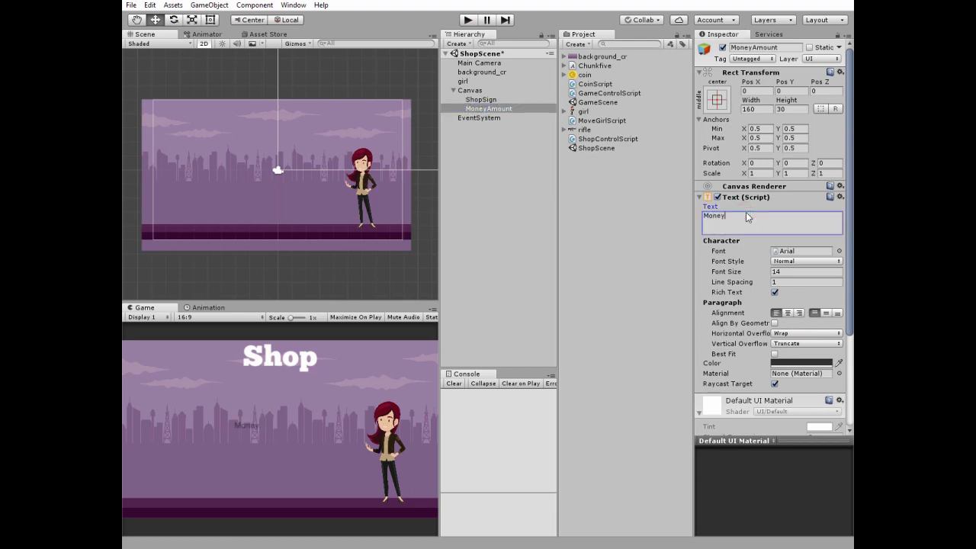
{"action": "left_click", "coordinate": [717, 100]}
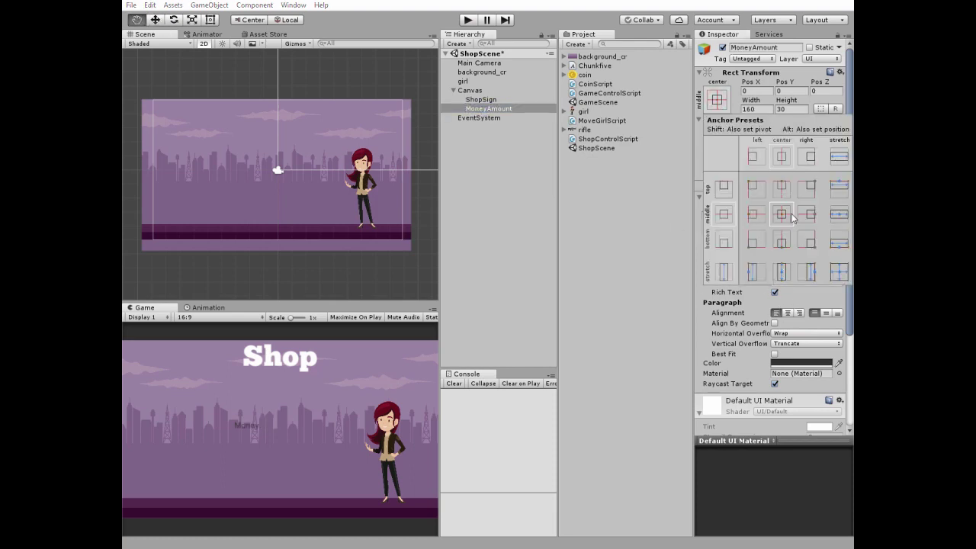
{"action": "left_click", "coordinate": [782, 189]}
Step: Center the MoneyAmount text horizontally and set its font size to 30
{"action": "left_click", "coordinate": [793, 313]}
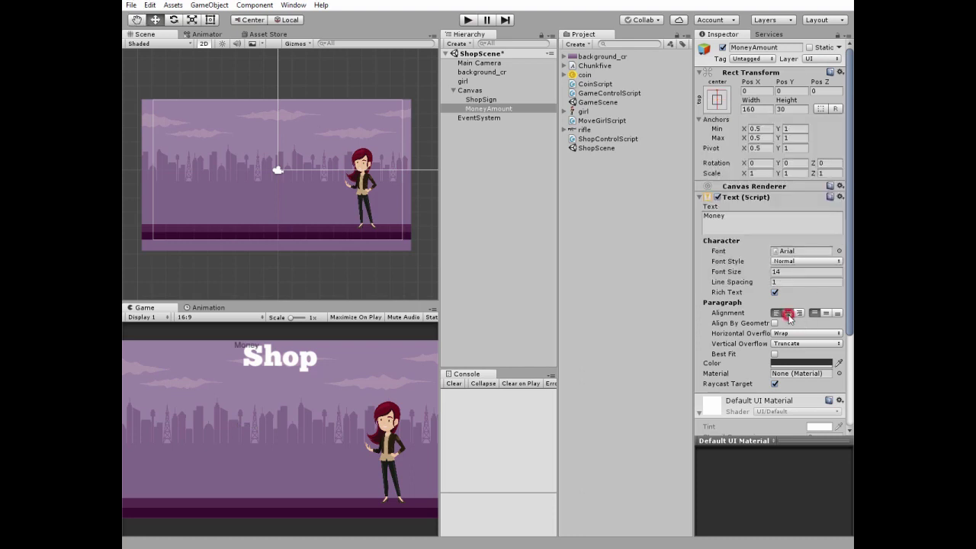
{"action": "left_click", "coordinate": [787, 312]}
{"action": "left_click", "coordinate": [791, 273]}
{"action": "type", "text": "30"}
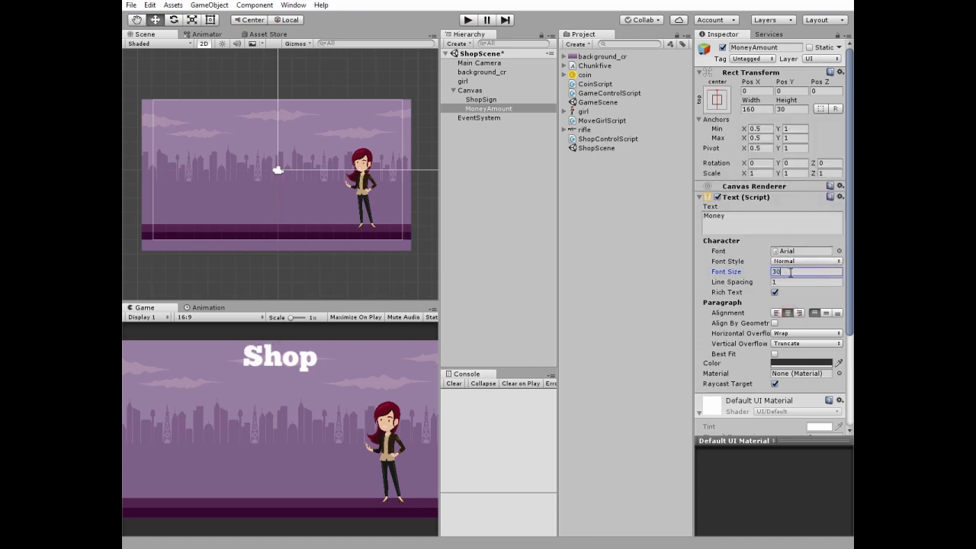
Step: Set MoneyAmount's horizontal and vertical overflow to Overflow and its text color to white
{"action": "left_click", "coordinate": [793, 333]}
{"action": "left_click", "coordinate": [793, 358]}
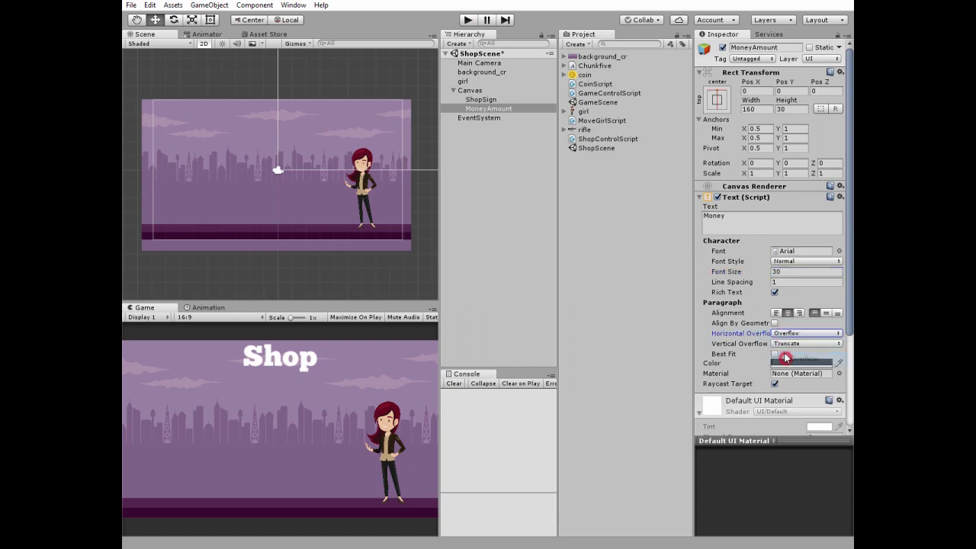
{"action": "left_click", "coordinate": [792, 343]}
{"action": "left_click", "coordinate": [789, 368]}
{"action": "left_click", "coordinate": [789, 363]}
{"action": "left_click", "coordinate": [492, 201]}
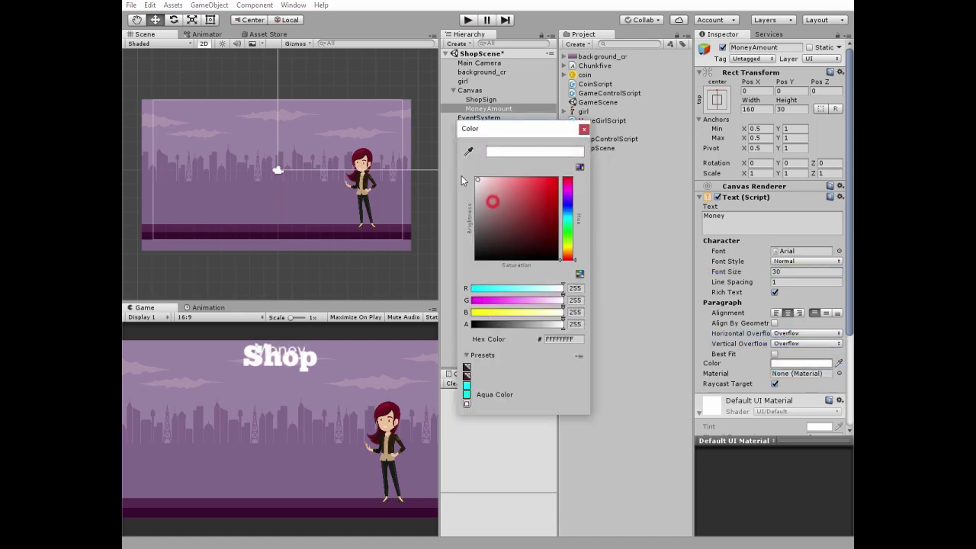
{"action": "left_click", "coordinate": [585, 131]}
Step: Give MoneyAmount the Chunkfive font and lower it below the Shop sign to a Pos Y of about -57.8
{"action": "left_click", "coordinate": [839, 251]}
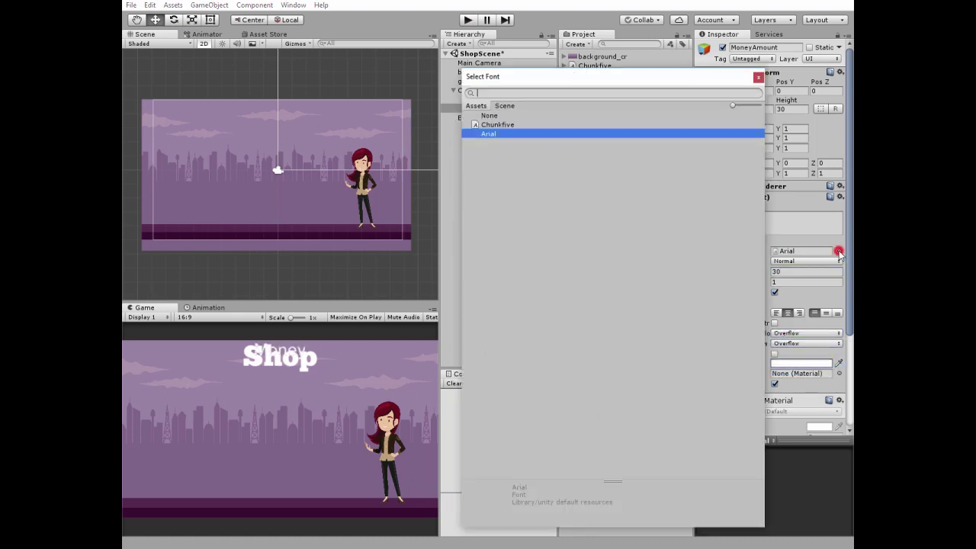
{"action": "double_click", "coordinate": [501, 124]}
{"action": "left_click_drag", "start_coordinate": [783, 83], "coordinate": [410, 246]}
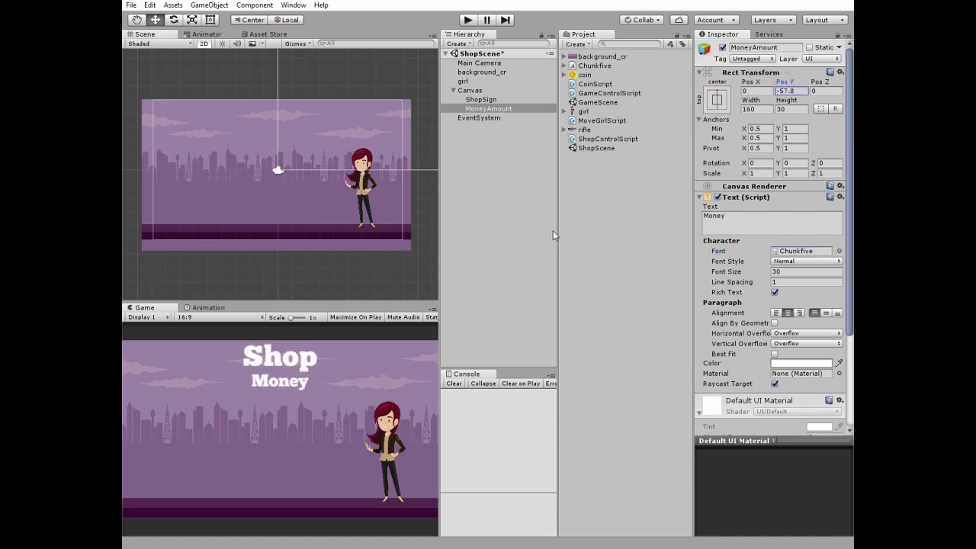
Step: Add a UI Image to the Canvas and name it Rifle
{"action": "right_click", "coordinate": [471, 90]}
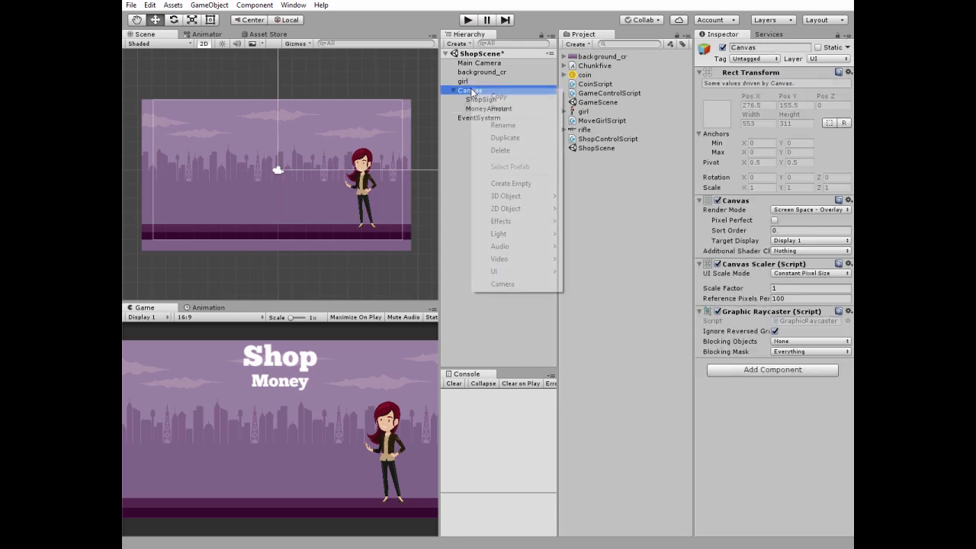
{"action": "mouse_move", "coordinate": [521, 277]}
{"action": "left_click", "coordinate": [587, 284]}
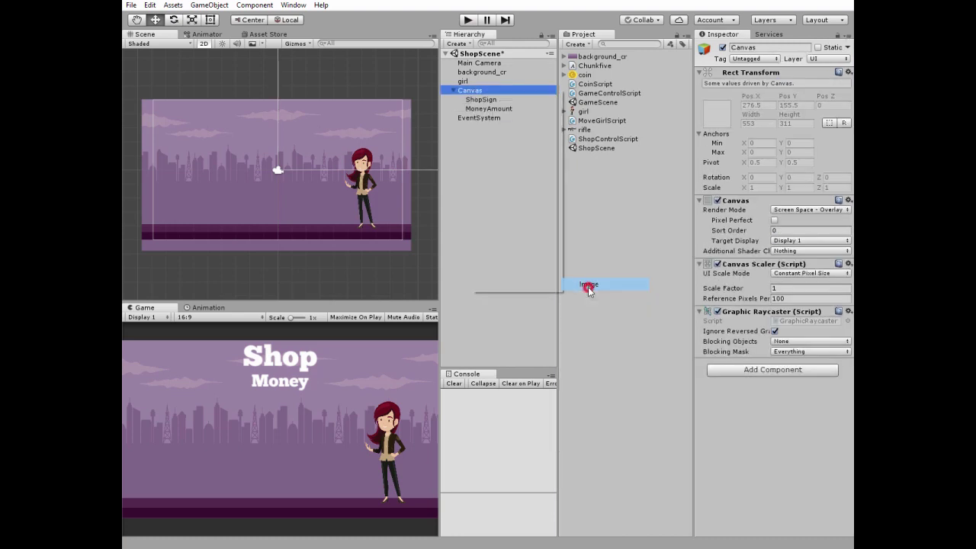
{"action": "left_click", "coordinate": [485, 119]}
{"action": "type", "text": "Rifle"}
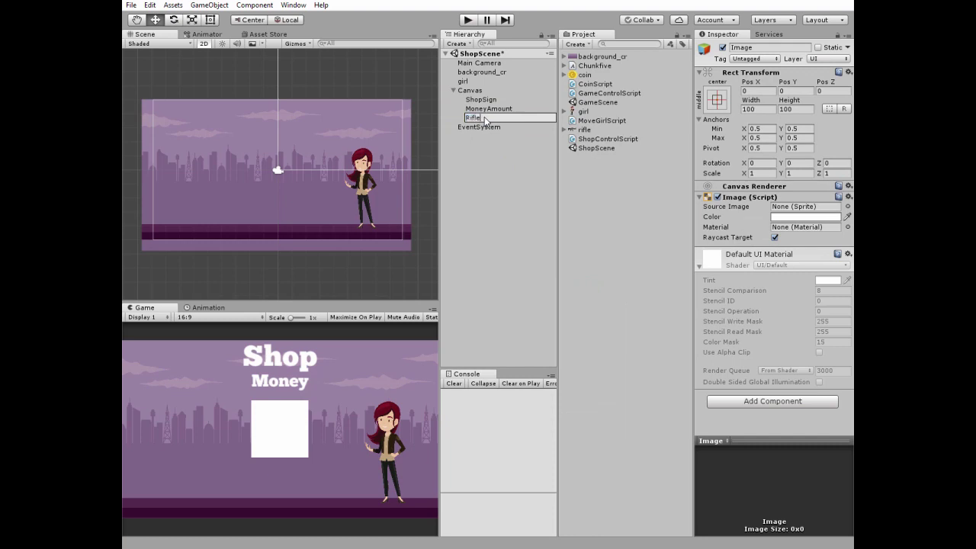
{"action": "key", "text": "Return"}
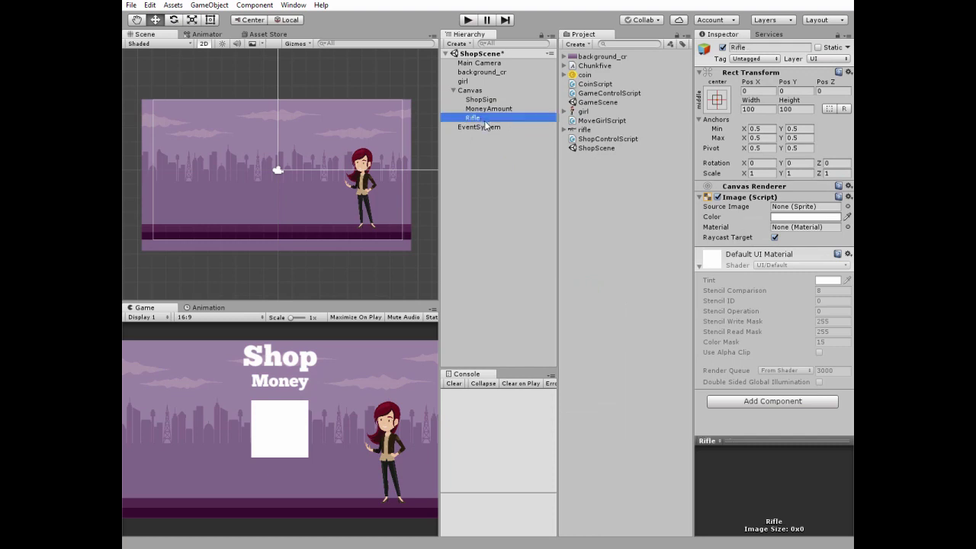
Step: Assign the rifle sprite as the Rifle image's source, preserve its aspect and set its width to 200
{"action": "left_click_drag", "start_coordinate": [583, 129], "coordinate": [802, 207]}
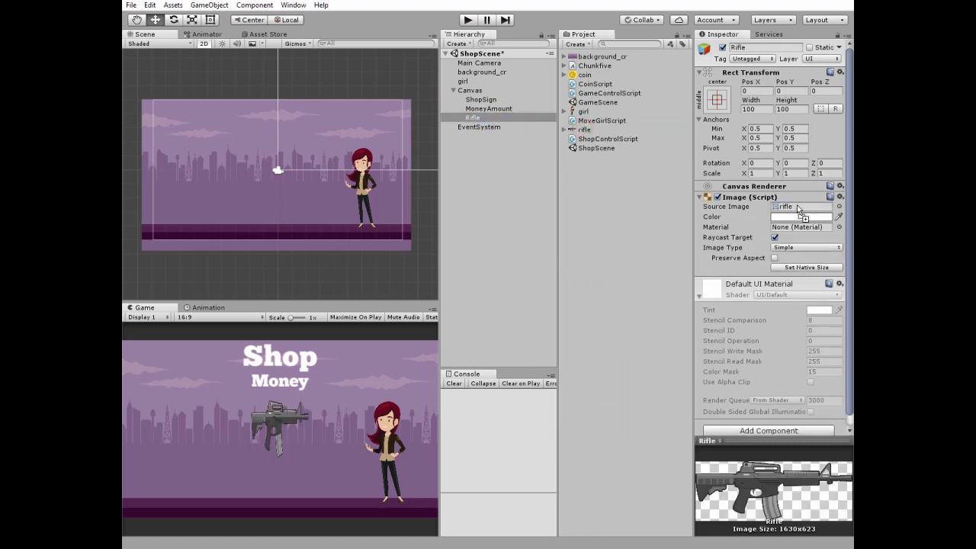
{"action": "left_click", "coordinate": [774, 258]}
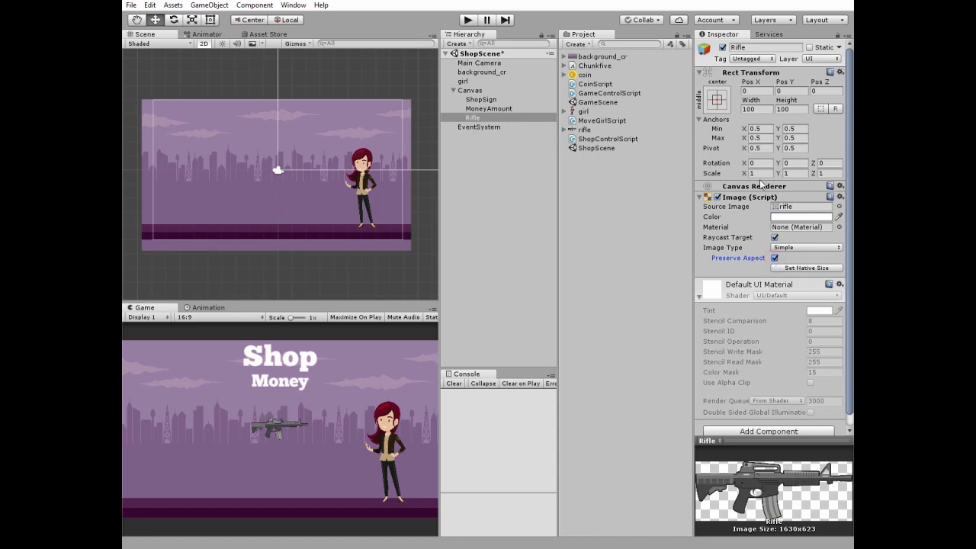
{"action": "left_click", "coordinate": [755, 109]}
{"action": "type", "text": "20"}
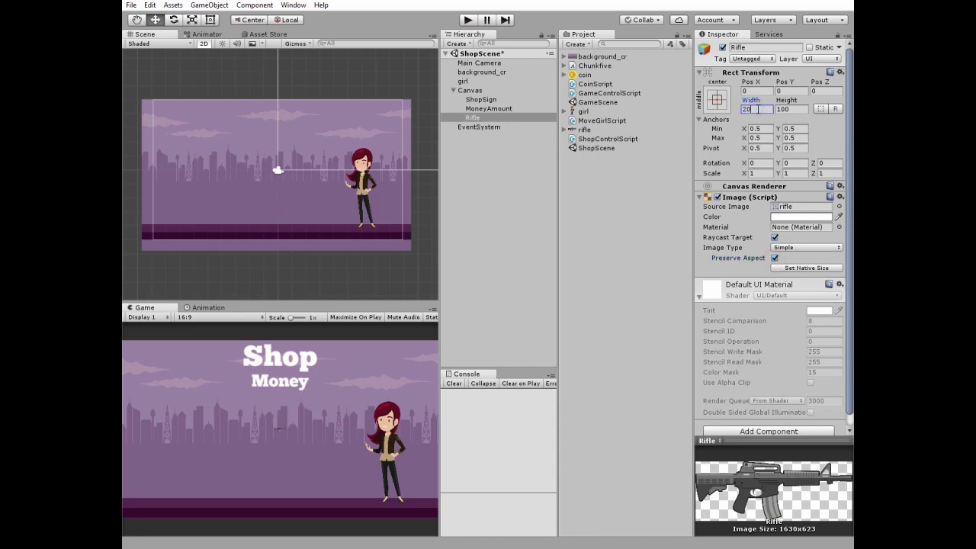
{"action": "type", "text": "0"}
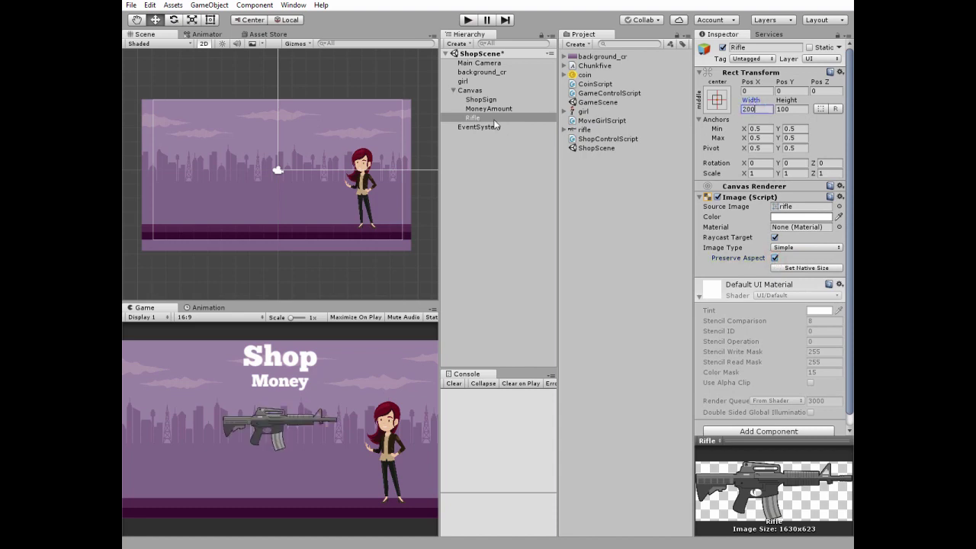
Step: Set Rifle's anchor, pivot and position to middle left and shift it inward to a Pos X of about 18.46
{"action": "left_click", "coordinate": [470, 118]}
{"action": "left_click", "coordinate": [716, 99]}
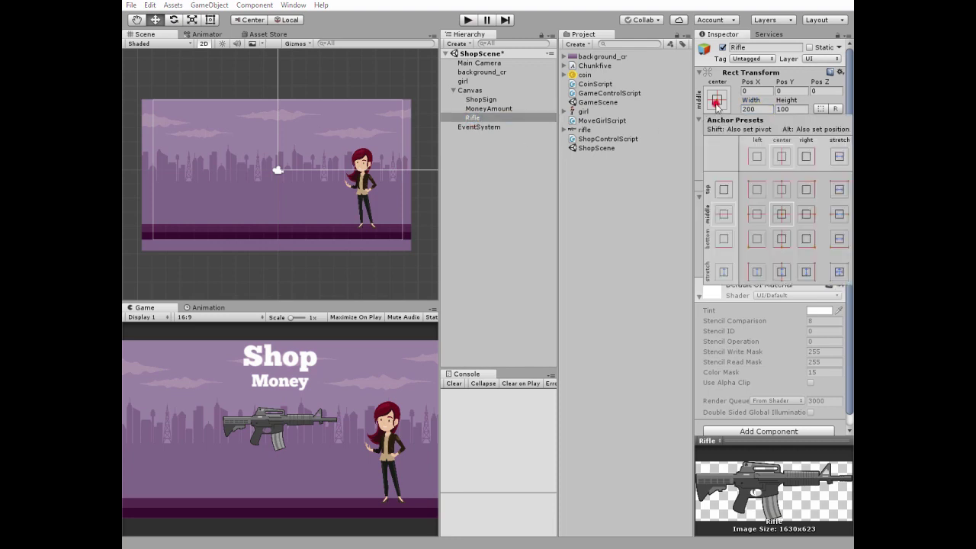
{"action": "left_click", "coordinate": [756, 215]}
{"action": "left_click_drag", "start_coordinate": [751, 87], "coordinate": [382, 100]}
{"action": "left_click", "coordinate": [476, 118]}
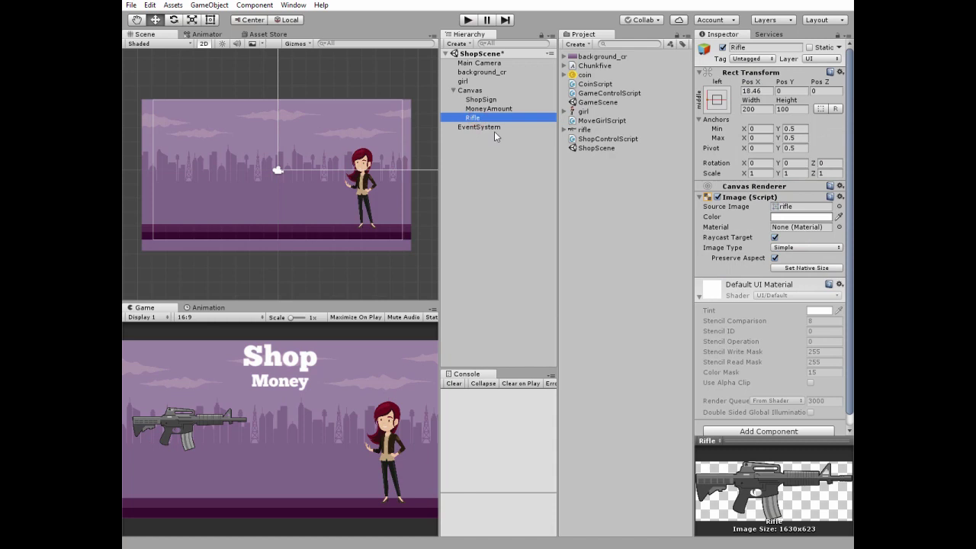
Step: Add a UI Text object to the Canvas and name it RiflePrice
{"action": "right_click", "coordinate": [466, 90]}
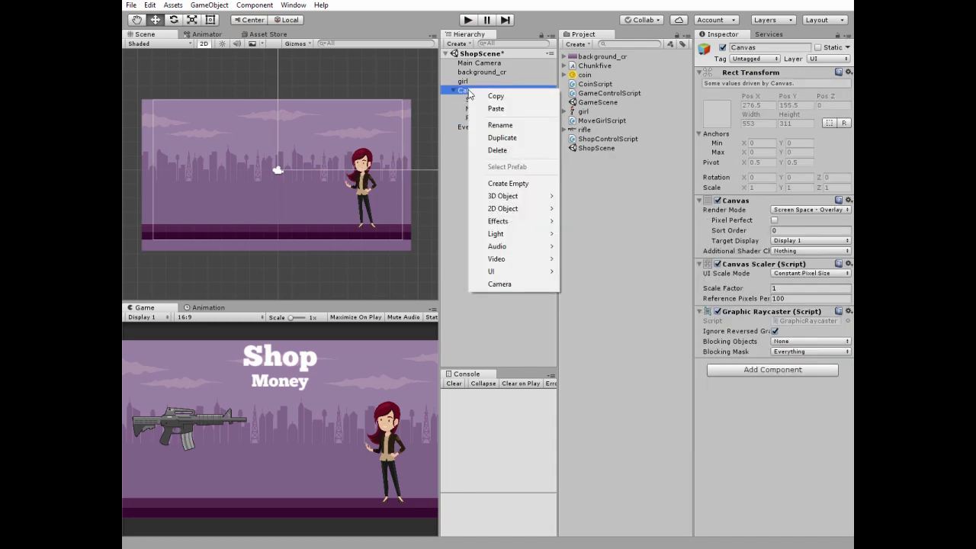
{"action": "mouse_move", "coordinate": [522, 273]}
{"action": "left_click", "coordinate": [582, 270]}
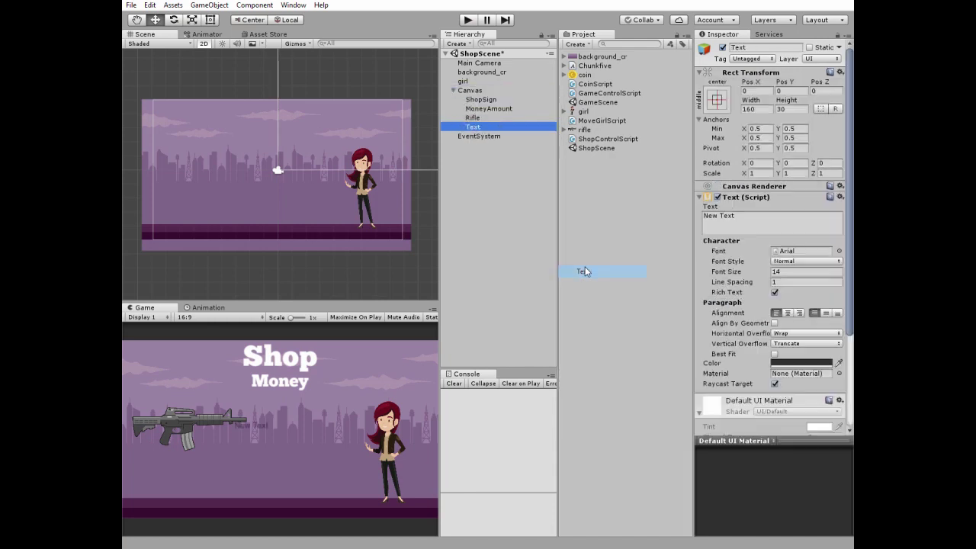
{"action": "left_click", "coordinate": [477, 129]}
{"action": "type", "text": "RiflePrice"}
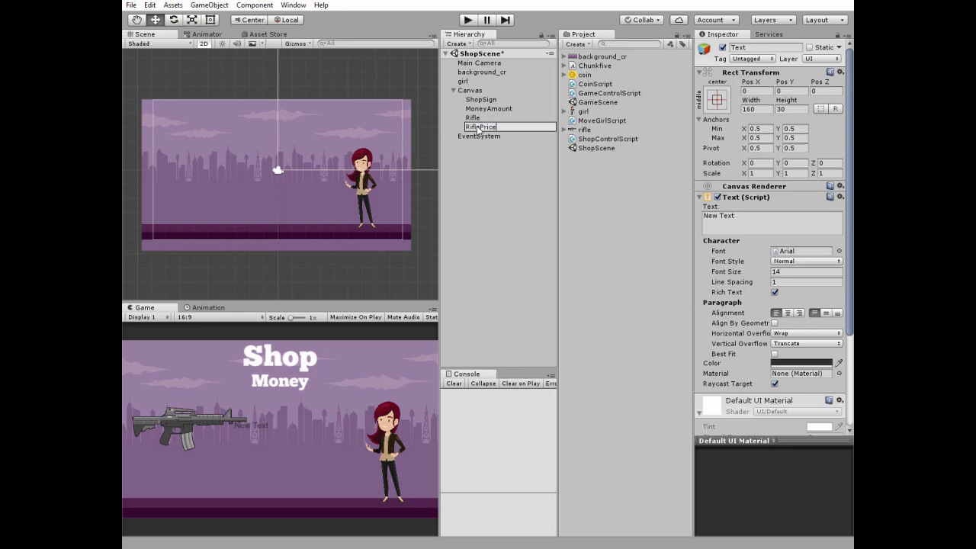
{"action": "key", "text": "Return"}
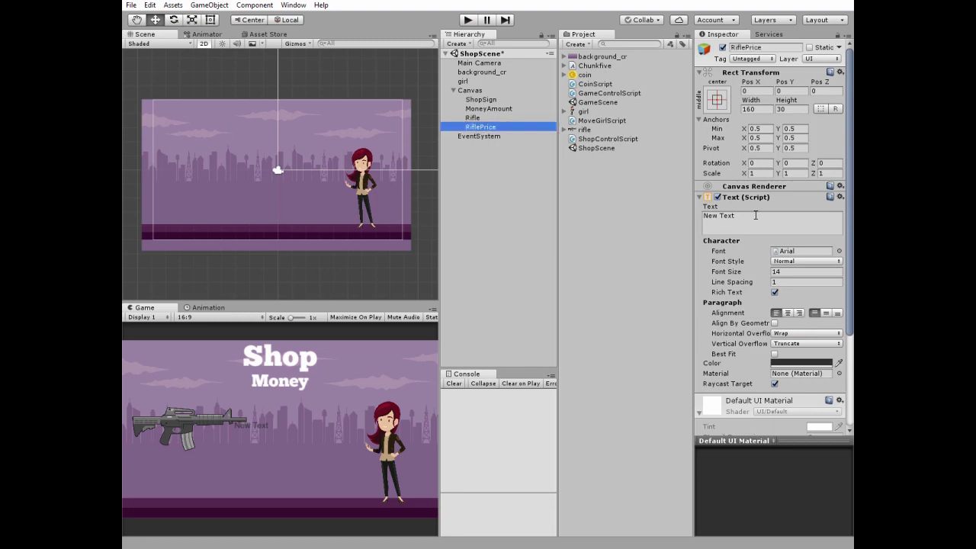
Step: Make RiflePrice read "Price: 5$" and set its anchor, pivot and position to middle left
{"action": "left_click", "coordinate": [755, 215]}
{"action": "type", "text": "Price: 5$"}
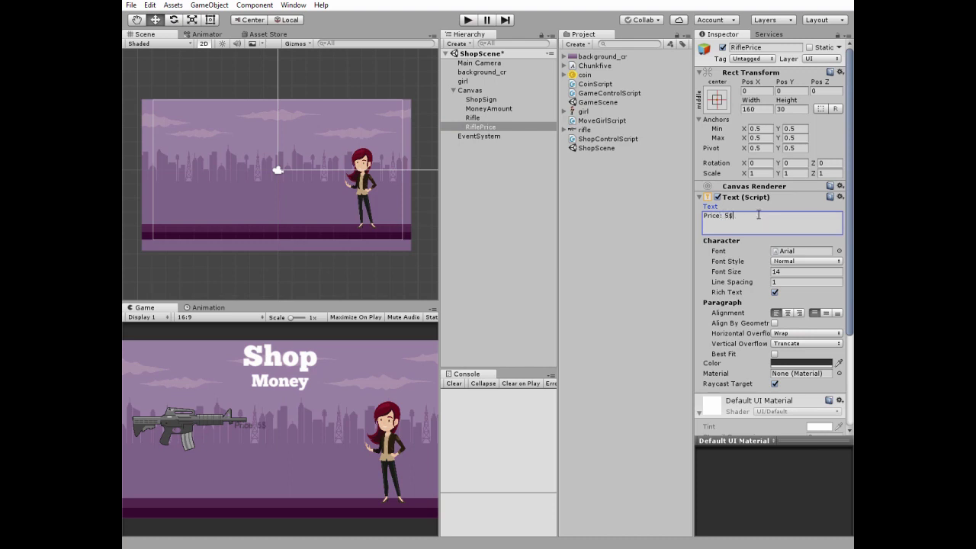
{"action": "left_click", "coordinate": [717, 100]}
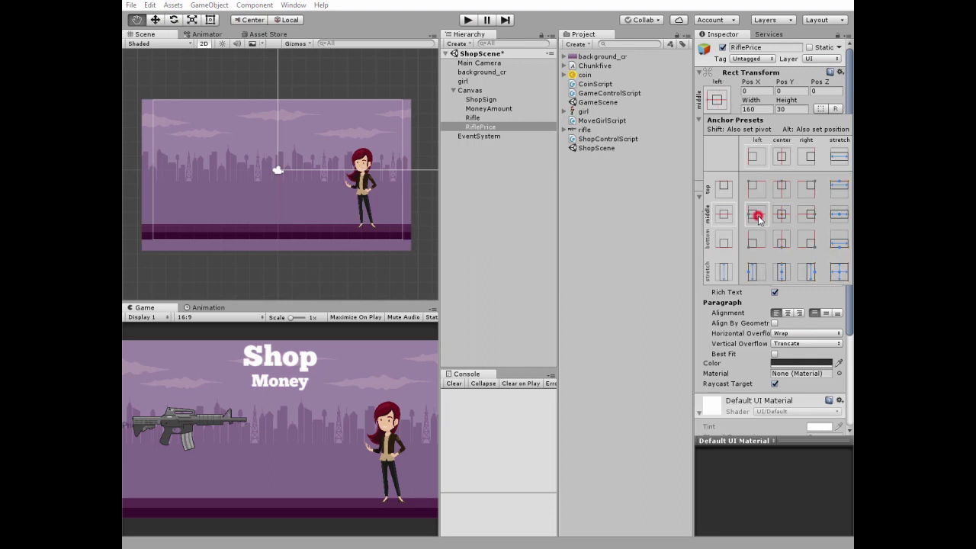
Step: Center the RiflePrice text horizontally and color it white
{"action": "left_click", "coordinate": [791, 318]}
{"action": "left_click", "coordinate": [788, 312]}
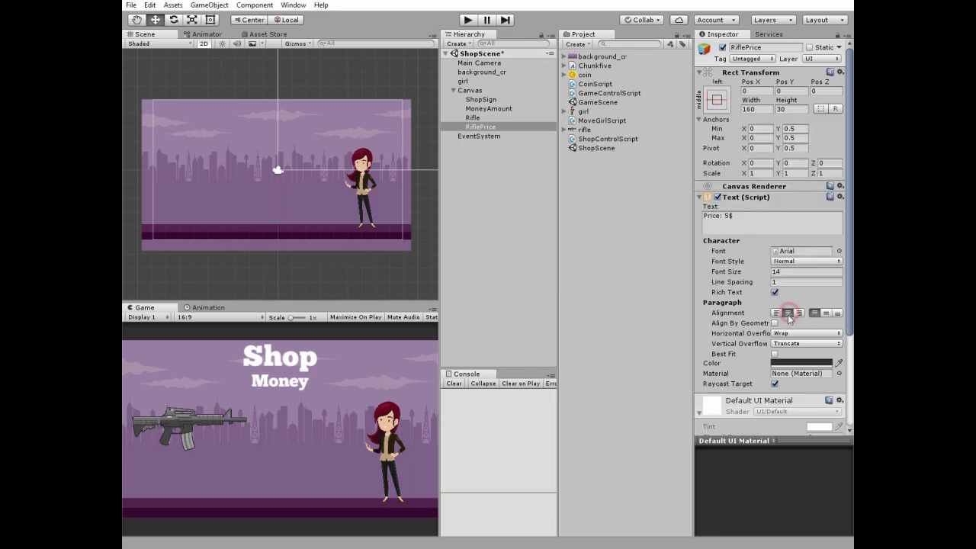
{"action": "left_click", "coordinate": [792, 363]}
{"action": "left_click", "coordinate": [497, 192]}
{"action": "left_click", "coordinate": [584, 129]}
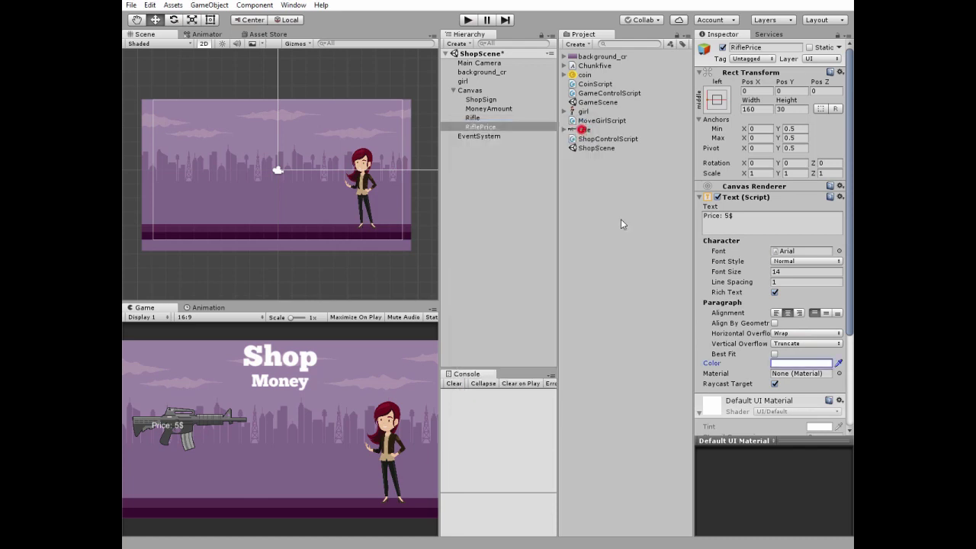
Step: Set RiflePrice's font to Chunkfive and its font size to 20
{"action": "left_click", "coordinate": [839, 250]}
{"action": "left_click", "coordinate": [733, 124]}
{"action": "left_click", "coordinate": [757, 78]}
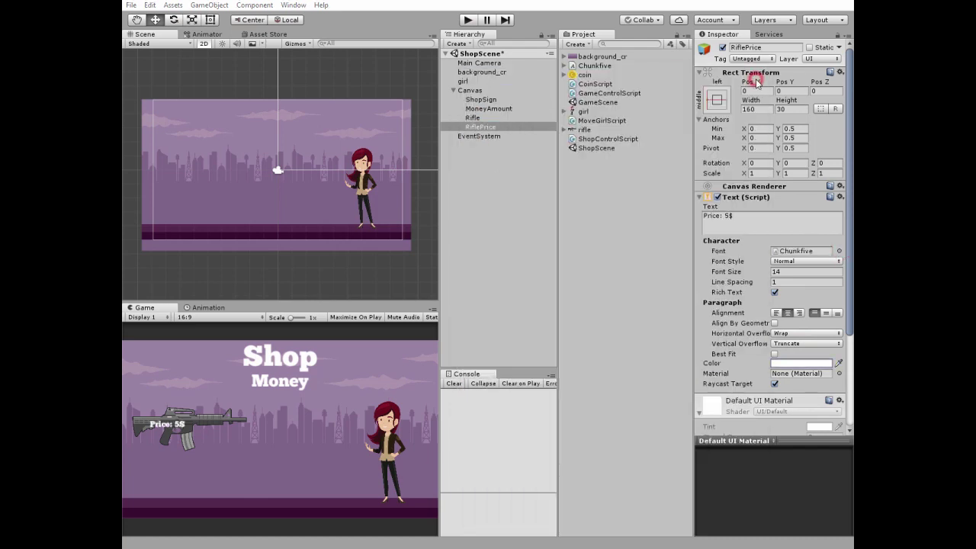
{"action": "left_click", "coordinate": [790, 271]}
{"action": "type", "text": "20"}
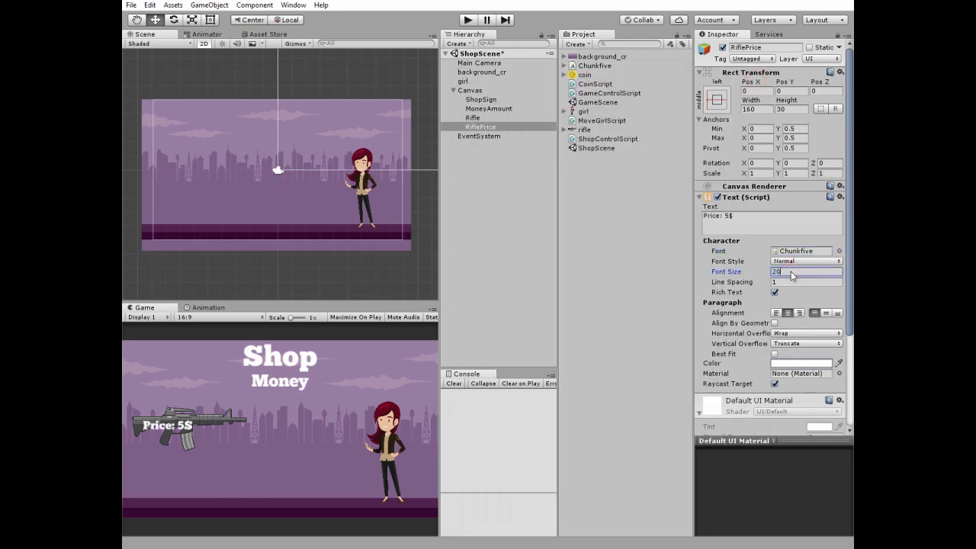
Step: Set RiflePrice's horizontal and vertical overflow to Overflow
{"action": "left_click", "coordinate": [796, 333]}
{"action": "left_click", "coordinate": [790, 355]}
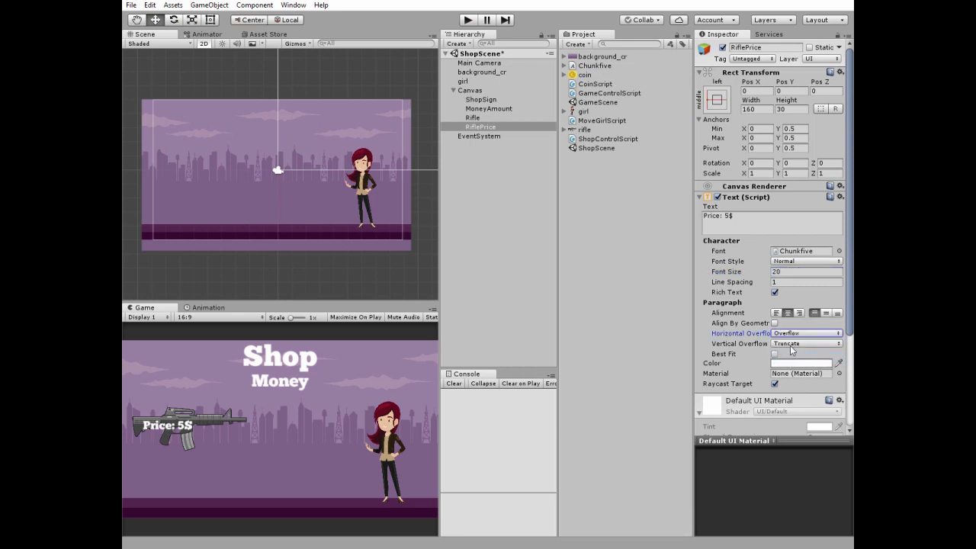
{"action": "left_click", "coordinate": [791, 344]}
{"action": "left_click", "coordinate": [797, 369]}
Step: Position RiflePrice below the rifle at about Pos X 18.89 and Pos Y -56.38
{"action": "left_click_drag", "start_coordinate": [751, 82], "coordinate": [461, 123]}
{"action": "left_click_drag", "start_coordinate": [786, 82], "coordinate": [446, 258]}
{"action": "left_click_drag", "start_coordinate": [751, 82], "coordinate": [674, 89]}
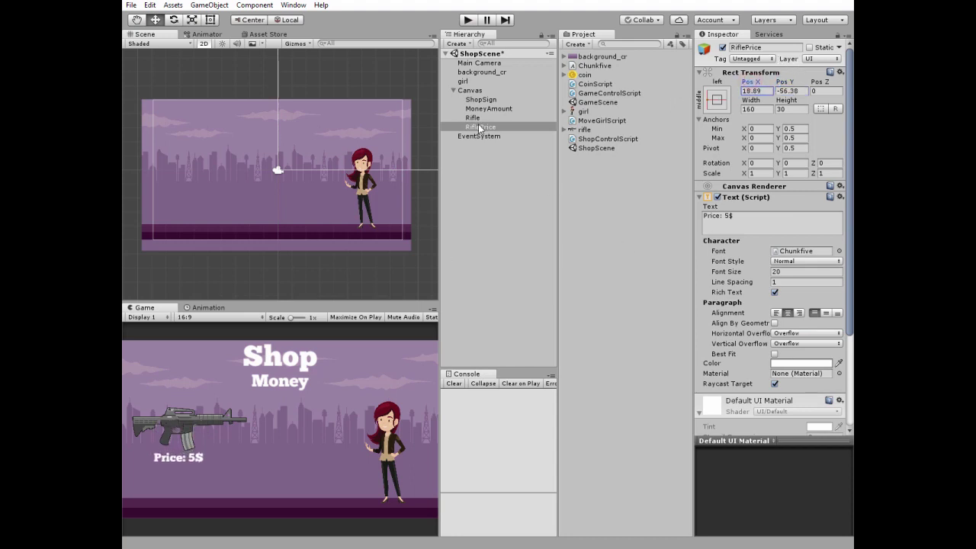
Step: Add a UI Button to the Canvas and name it BuyButton
{"action": "right_click", "coordinate": [470, 90]}
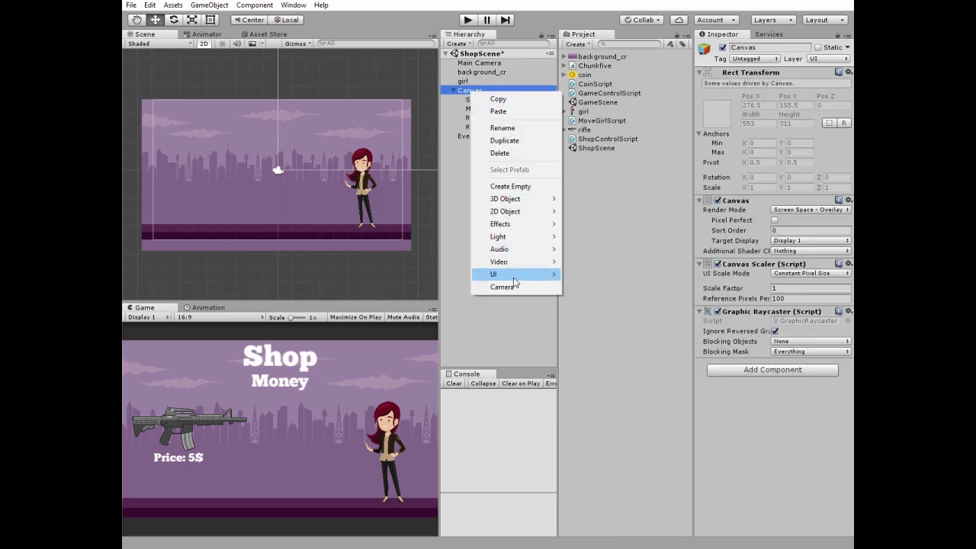
{"action": "mouse_move", "coordinate": [507, 273]}
{"action": "left_click", "coordinate": [588, 312]}
{"action": "left_click", "coordinate": [485, 136]}
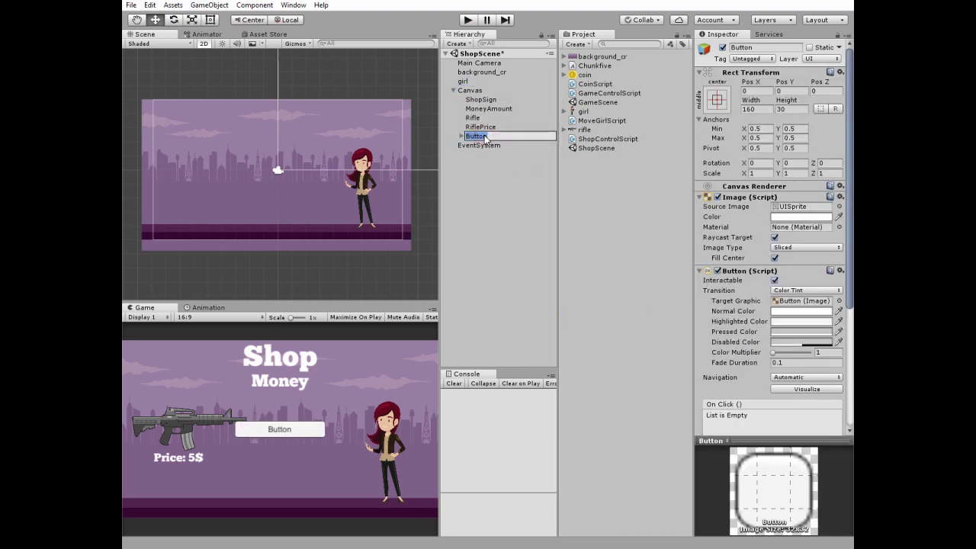
{"action": "type", "text": "BuyButton"}
{"action": "key", "text": "Return"}
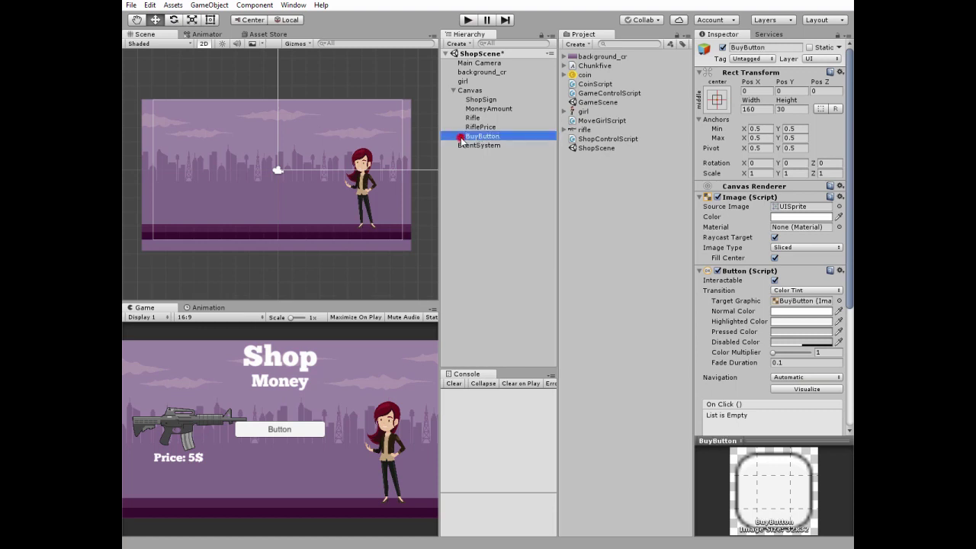
Step: Change the label of BuyButton's child Text object to "Buy"
{"action": "left_click", "coordinate": [461, 136]}
{"action": "left_click", "coordinate": [480, 145]}
{"action": "left_click", "coordinate": [734, 218]}
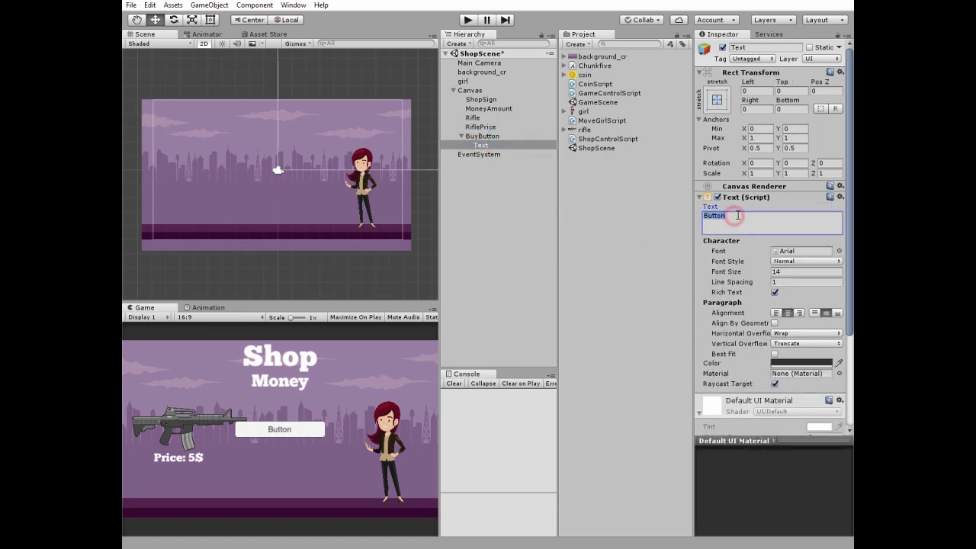
{"action": "type", "text": "Buy"}
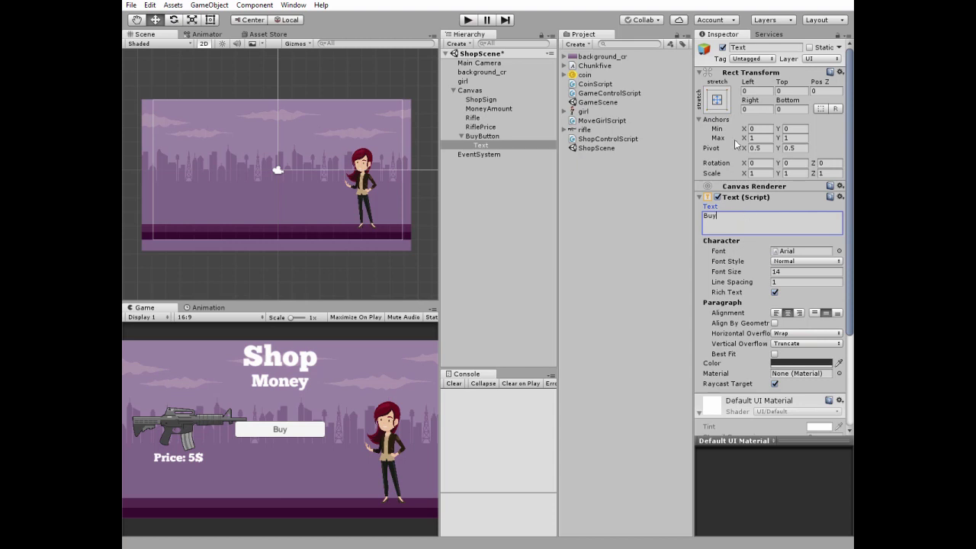
Step: Set the BuyButton label's font to Chunkfive and its font size to 20
{"action": "left_click", "coordinate": [472, 137]}
{"action": "left_click", "coordinate": [480, 145]}
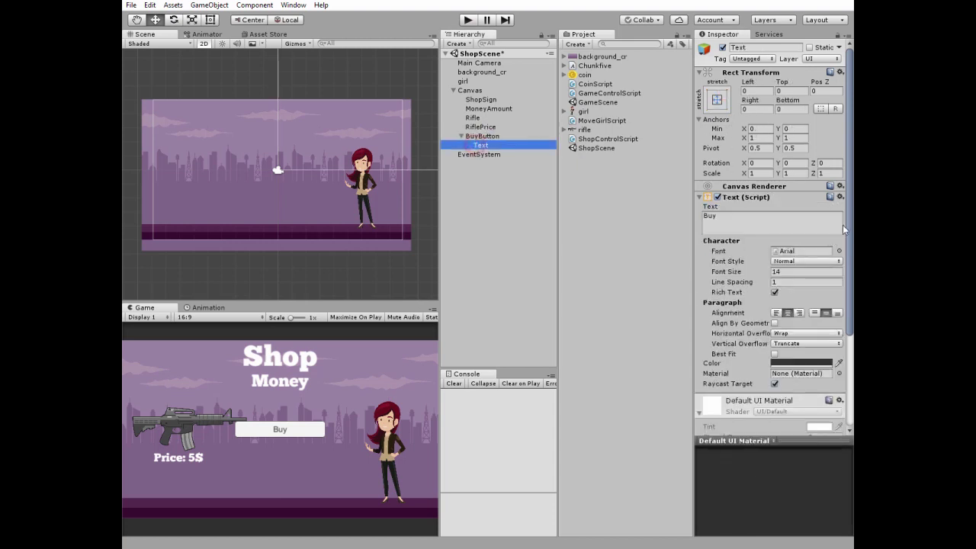
{"action": "left_click", "coordinate": [839, 251]}
{"action": "left_click", "coordinate": [491, 127]}
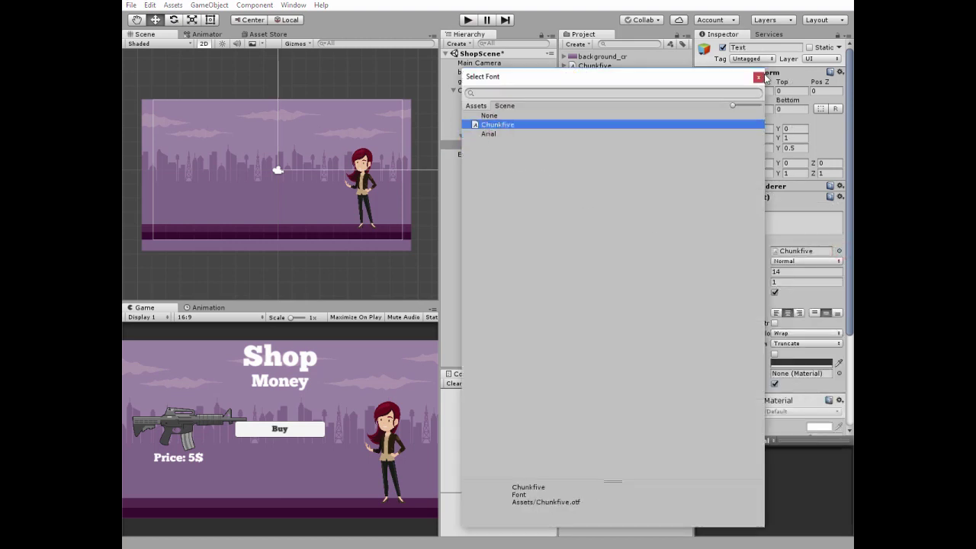
{"action": "left_click", "coordinate": [758, 77]}
{"action": "left_click", "coordinate": [788, 271]}
{"action": "type", "text": "20"}
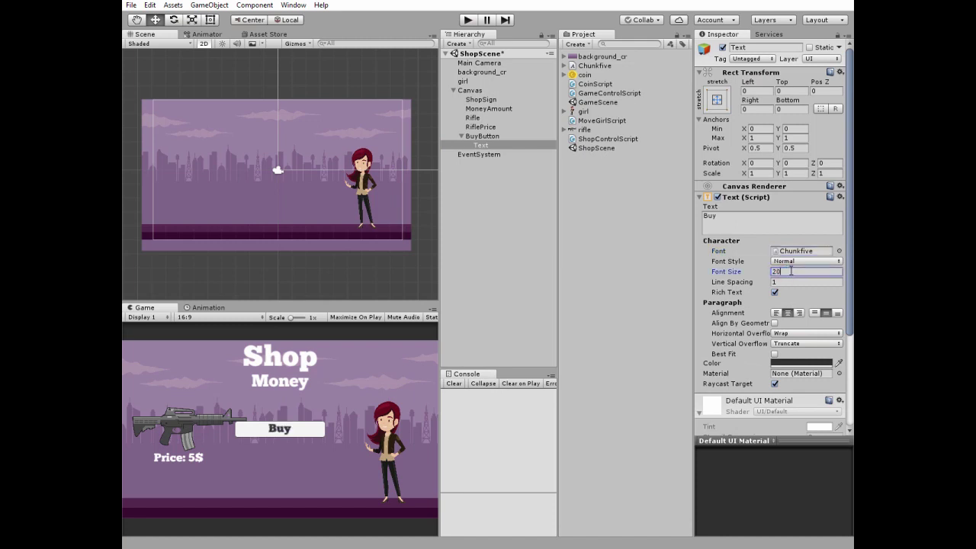
Step: Anchor BuyButton to the middle left with its position and pivot, and place it below the price at Pos X 22.7, Pos Y -78.2
{"action": "left_click", "coordinate": [481, 136]}
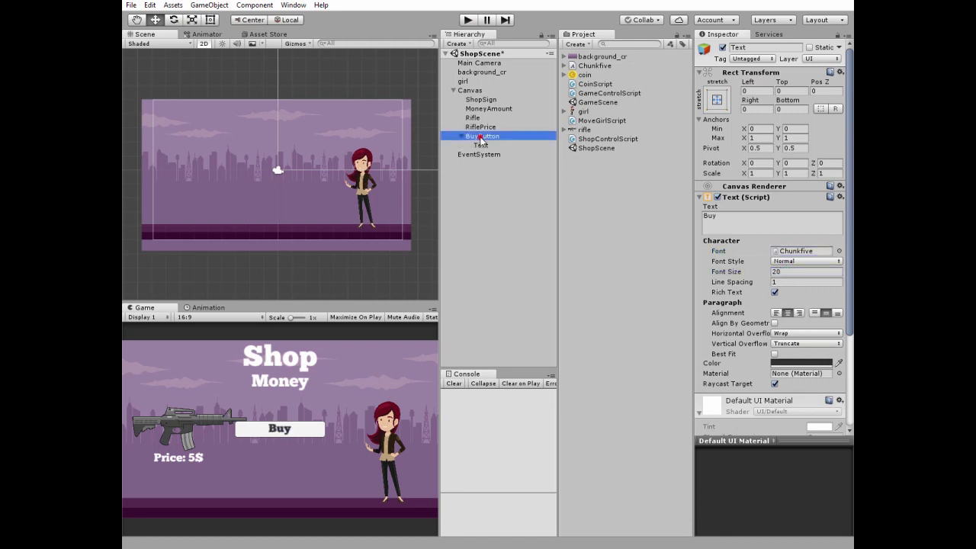
{"action": "left_click", "coordinate": [717, 99]}
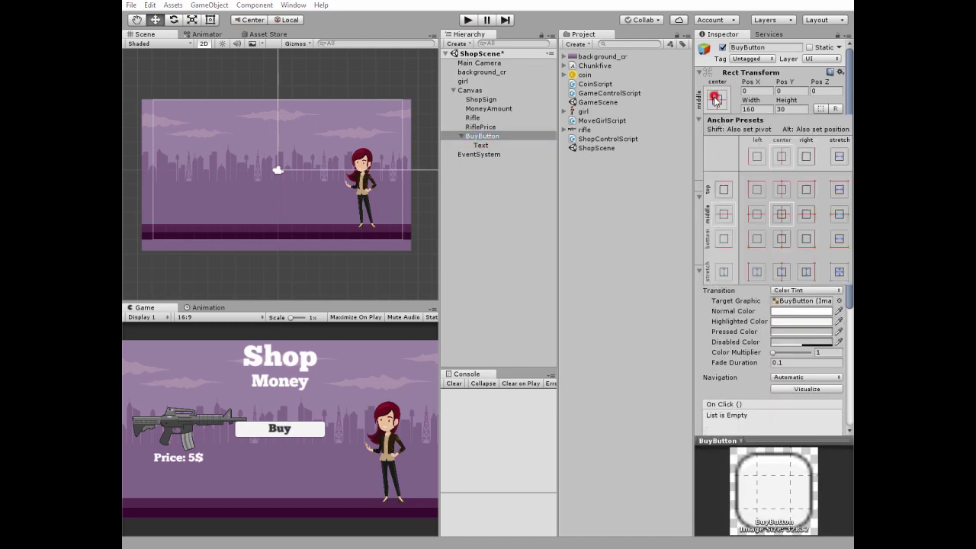
{"action": "left_click", "coordinate": [753, 214]}
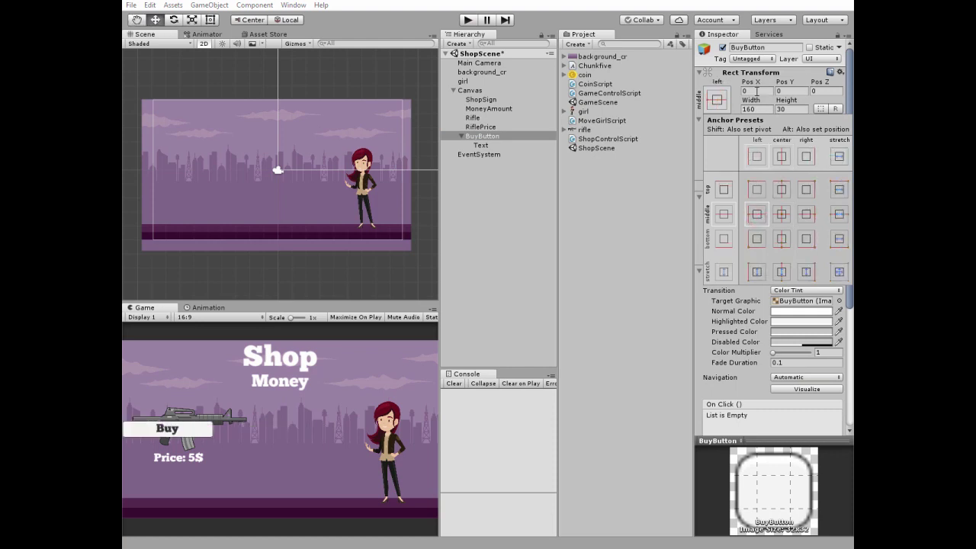
{"action": "left_click", "coordinate": [845, 91]}
{"action": "left_click_drag", "start_coordinate": [784, 82], "coordinate": [755, 245]}
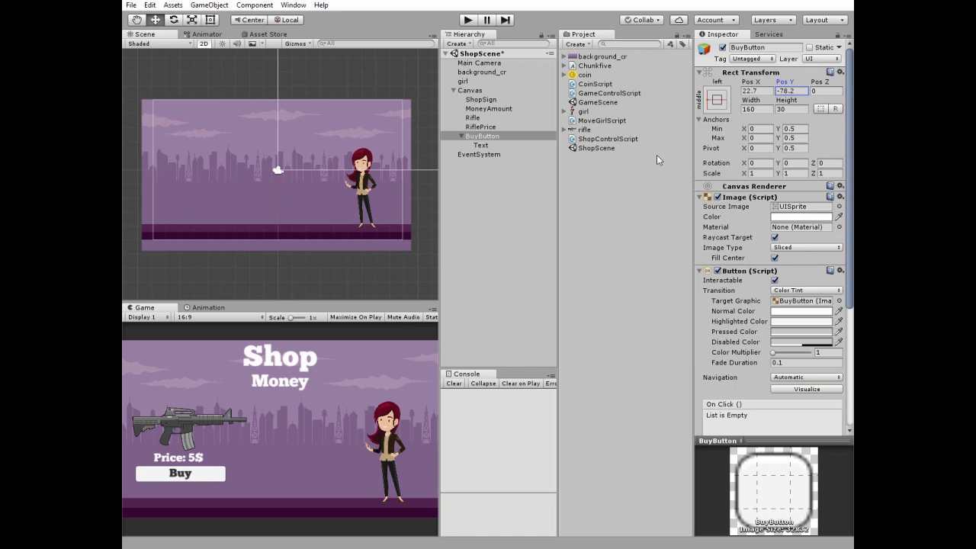
Step: Add another UI Button to the Canvas and name it ExitButton
{"action": "right_click", "coordinate": [478, 91]}
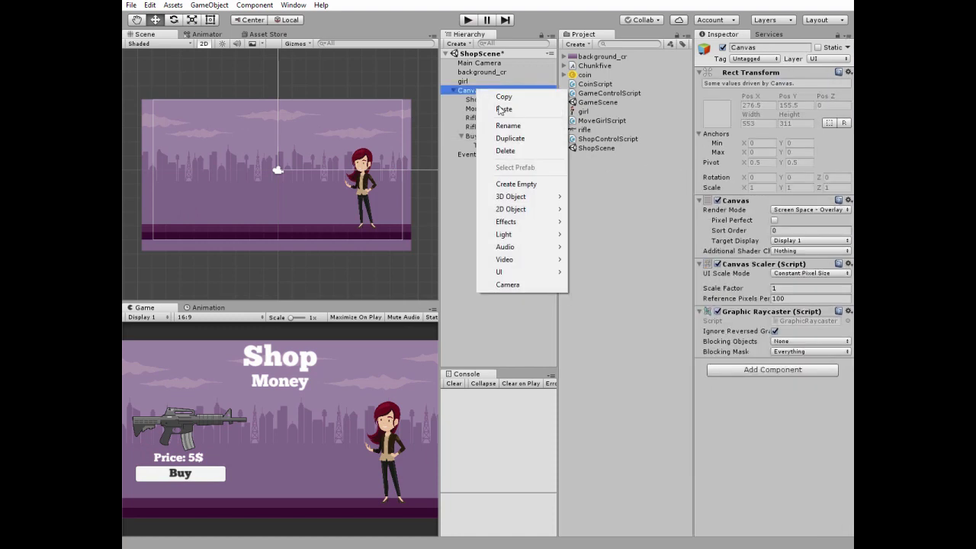
{"action": "mouse_move", "coordinate": [520, 274]}
{"action": "left_click", "coordinate": [599, 307]}
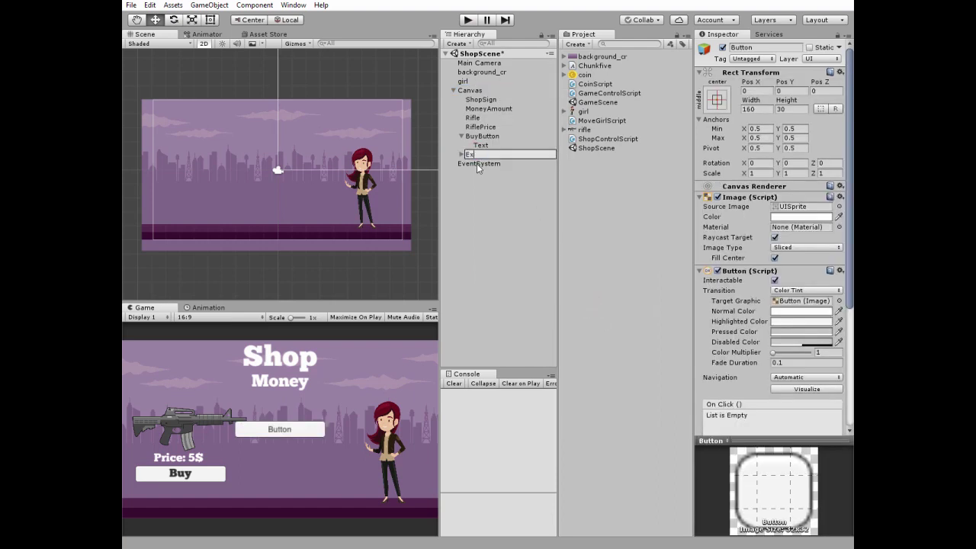
{"action": "type", "text": "ExitButton"}
{"action": "key", "text": "Return"}
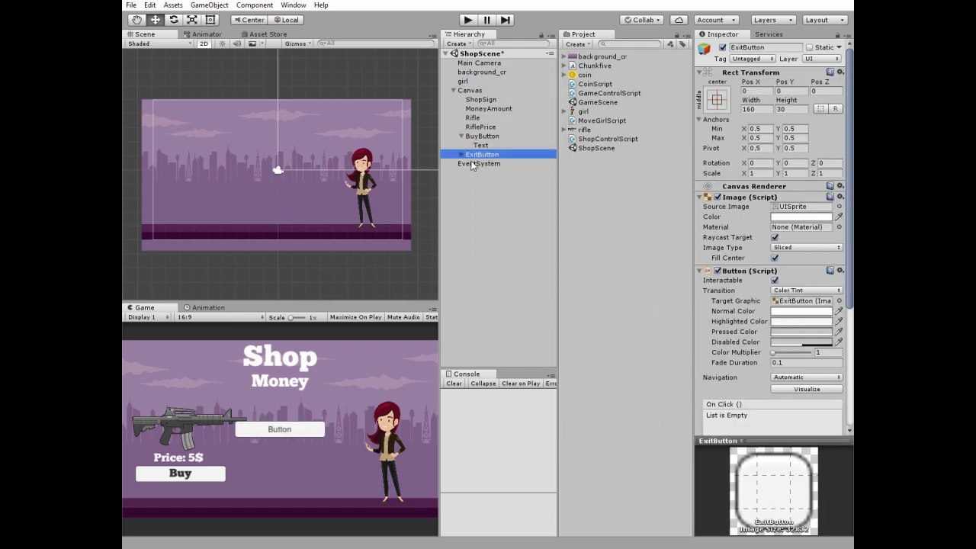
Step: Change the label of ExitButton's child Text object to "Exit"
{"action": "left_click", "coordinate": [461, 154]}
{"action": "left_click", "coordinate": [477, 164]}
{"action": "left_click", "coordinate": [736, 216]}
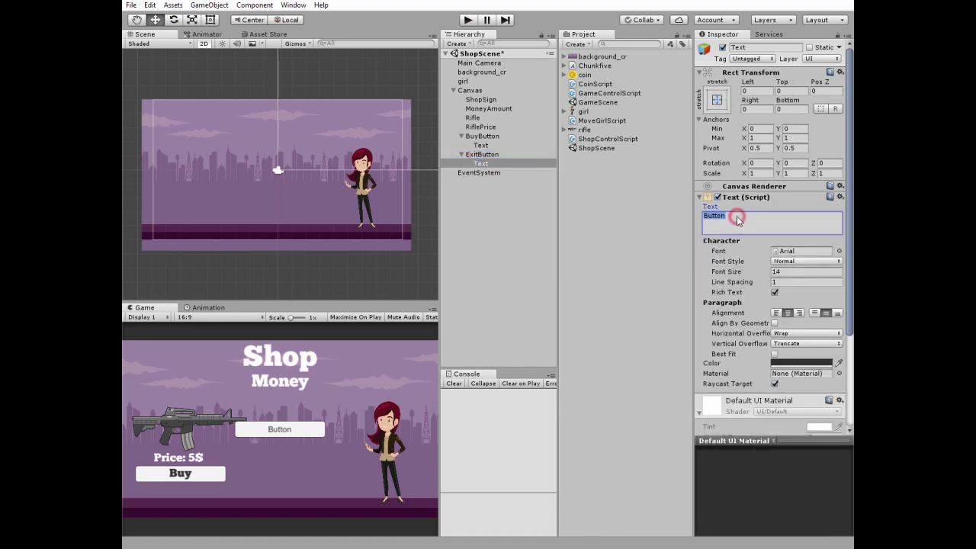
{"action": "type", "text": "Exit"}
Step: Set the ExitButton label's font to Chunkfive and its font size to 20
{"action": "left_click", "coordinate": [839, 251]}
{"action": "left_click", "coordinate": [502, 125]}
{"action": "left_click", "coordinate": [758, 77]}
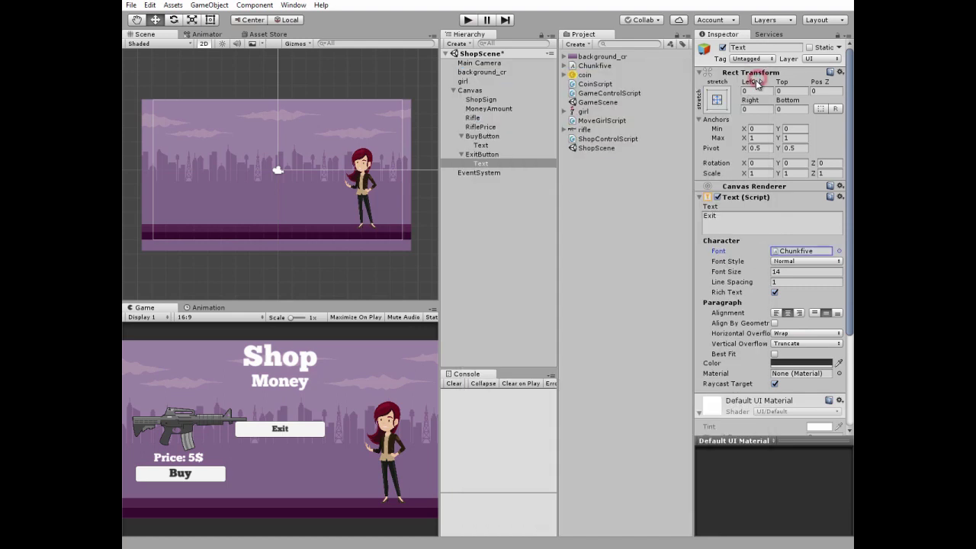
{"action": "left_click", "coordinate": [789, 272]}
{"action": "type", "text": "20"}
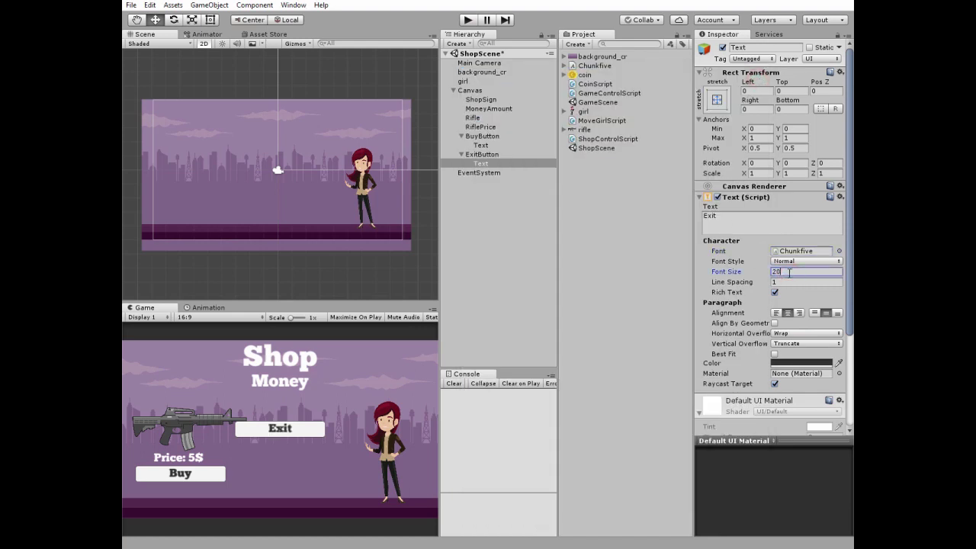
Step: Set both the horizontal and vertical overflow of the ExitButton label to Overflow
{"action": "left_click", "coordinate": [797, 333]}
{"action": "left_click", "coordinate": [796, 359]}
{"action": "left_click", "coordinate": [793, 343]}
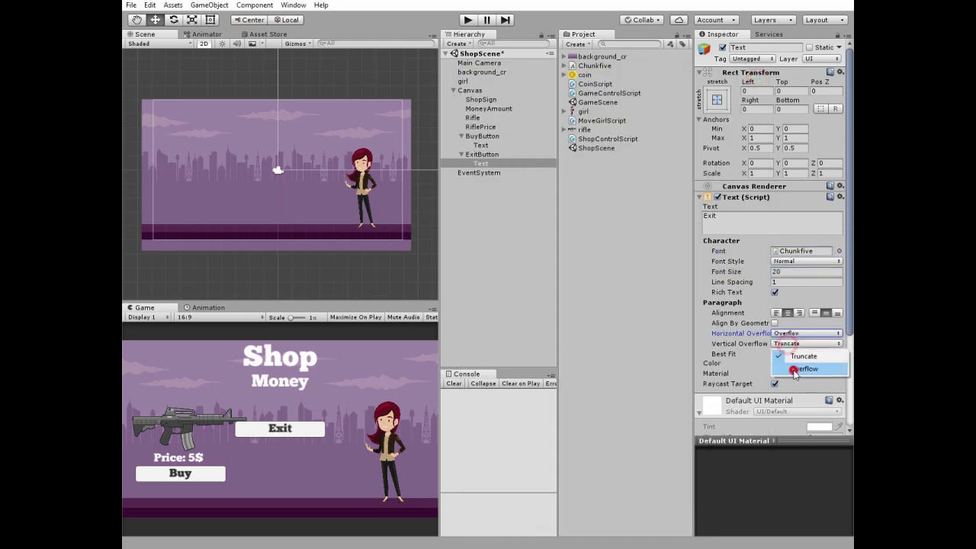
{"action": "left_click", "coordinate": [794, 370]}
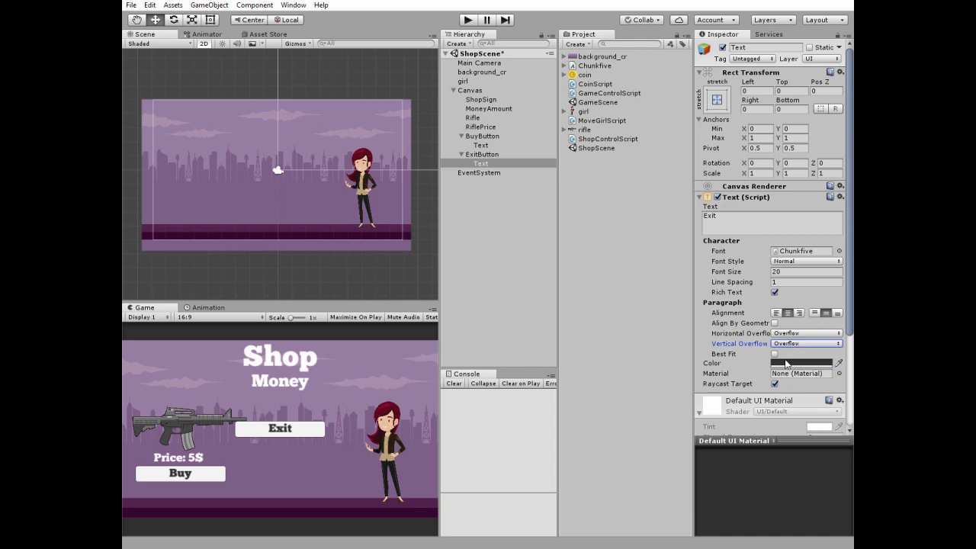
Step: Anchor ExitButton to the bottom right of the Canvas, setting its pivot and position to that corner as well
{"action": "left_click", "coordinate": [488, 155]}
{"action": "left_click", "coordinate": [717, 100]}
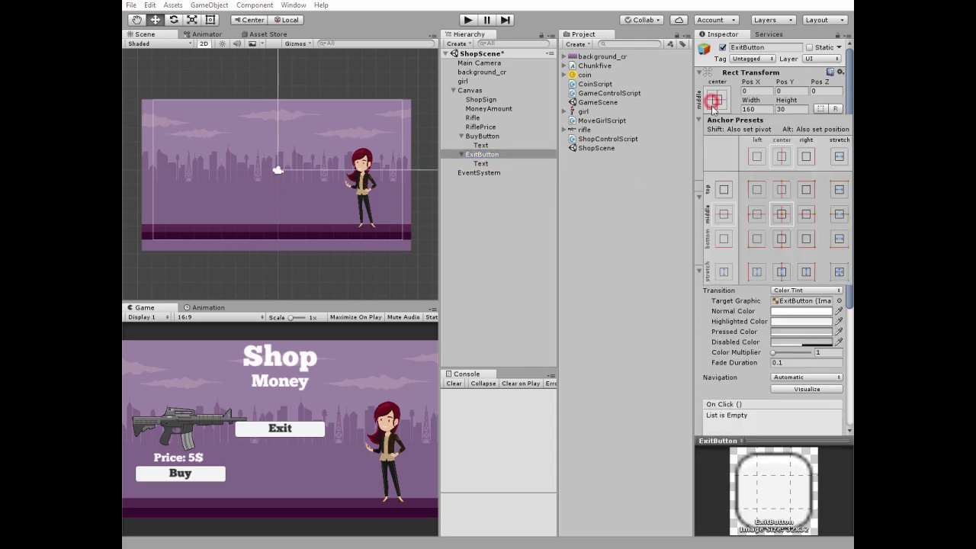
{"action": "left_click", "coordinate": [806, 239], "text": "alt+shift"}
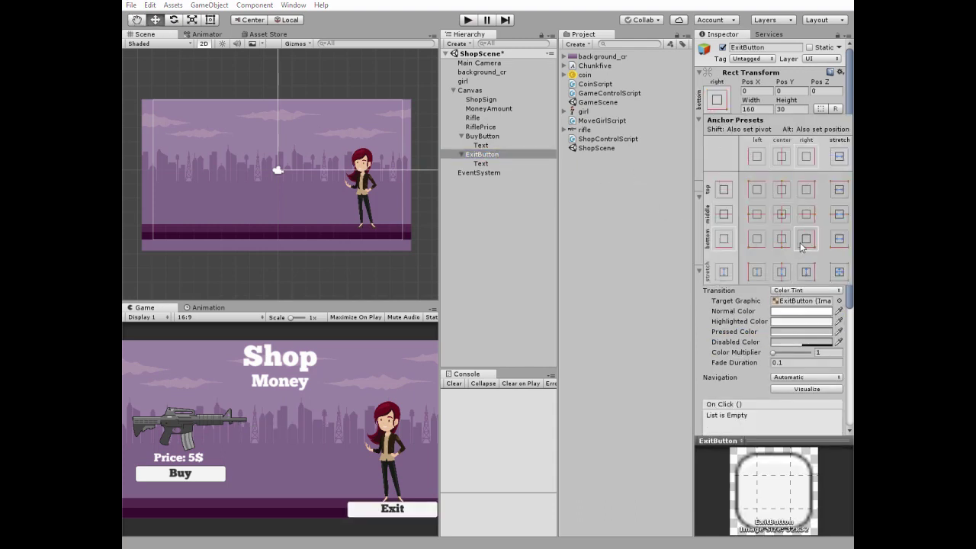
Step: Add a third UI Button to the Canvas and name it ResetButton
{"action": "left_click", "coordinate": [469, 90]}
{"action": "right_click", "coordinate": [473, 91]}
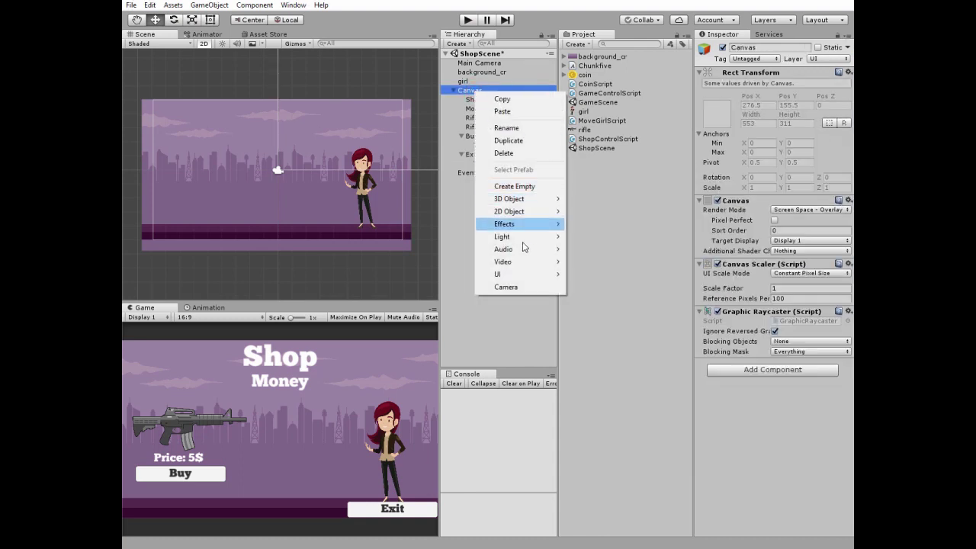
{"action": "mouse_move", "coordinate": [522, 276]}
{"action": "left_click", "coordinate": [594, 312]}
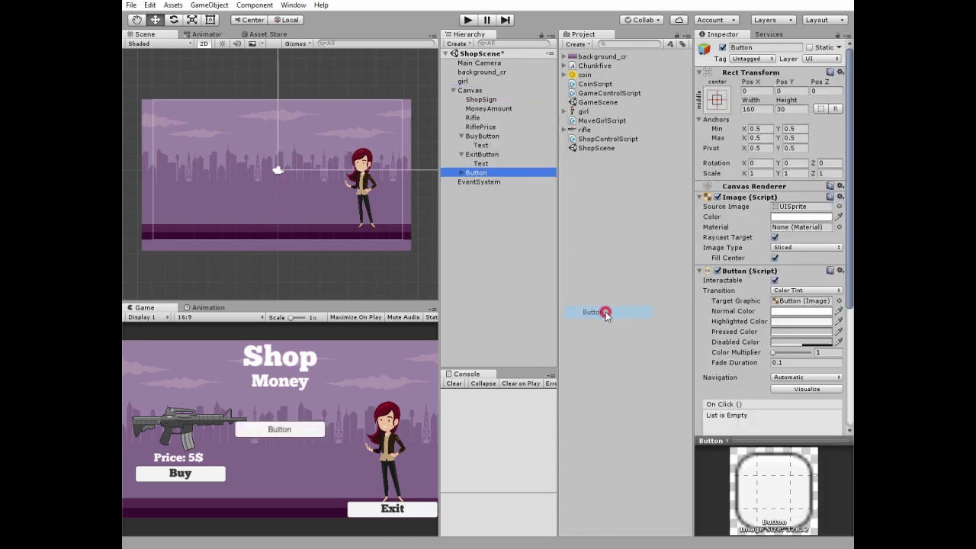
{"action": "left_click", "coordinate": [478, 174]}
{"action": "type", "text": "Reset"}
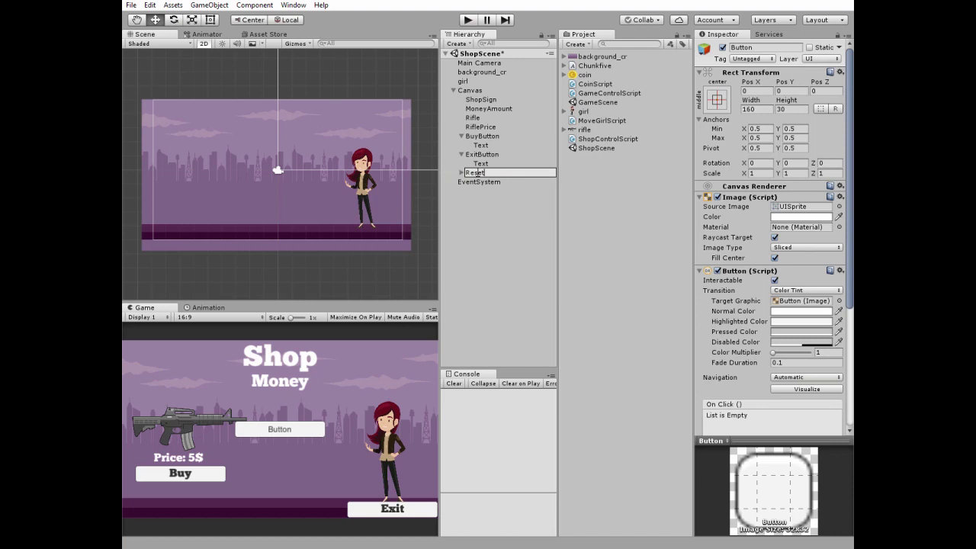
{"action": "key", "text": "Return"}
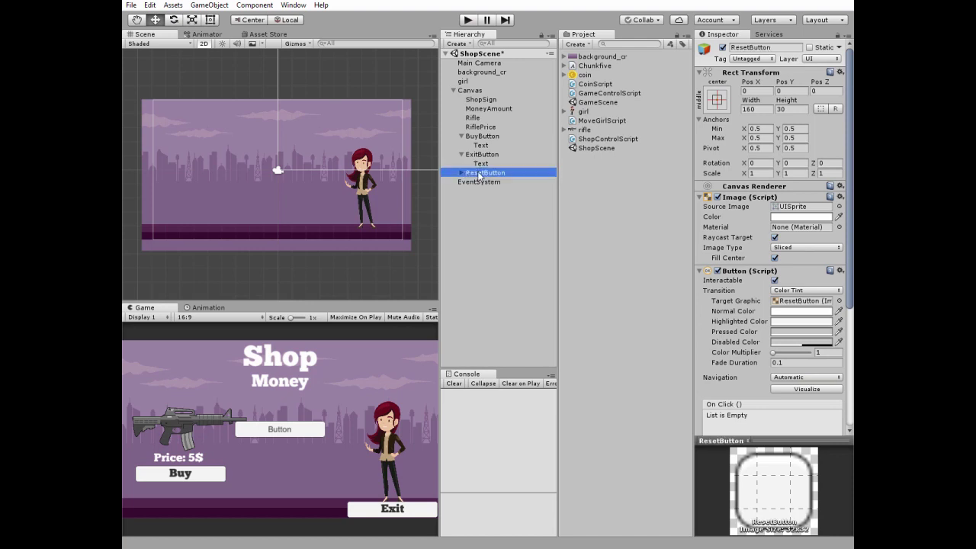
Step: Change the label of ResetButton's child Text object to "Reset"
{"action": "left_click", "coordinate": [460, 172]}
{"action": "left_click", "coordinate": [478, 182]}
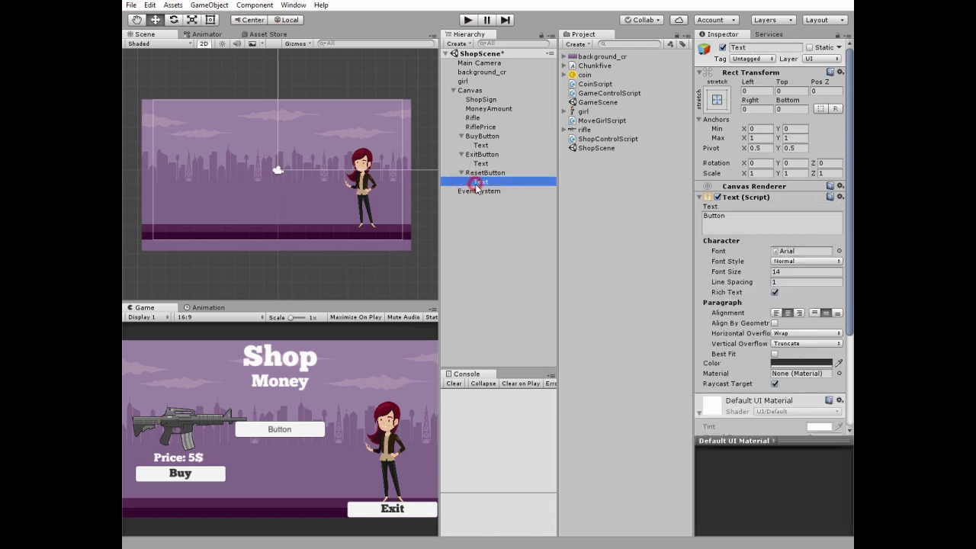
{"action": "double_click", "coordinate": [731, 217]}
{"action": "type", "text": "Reset"}
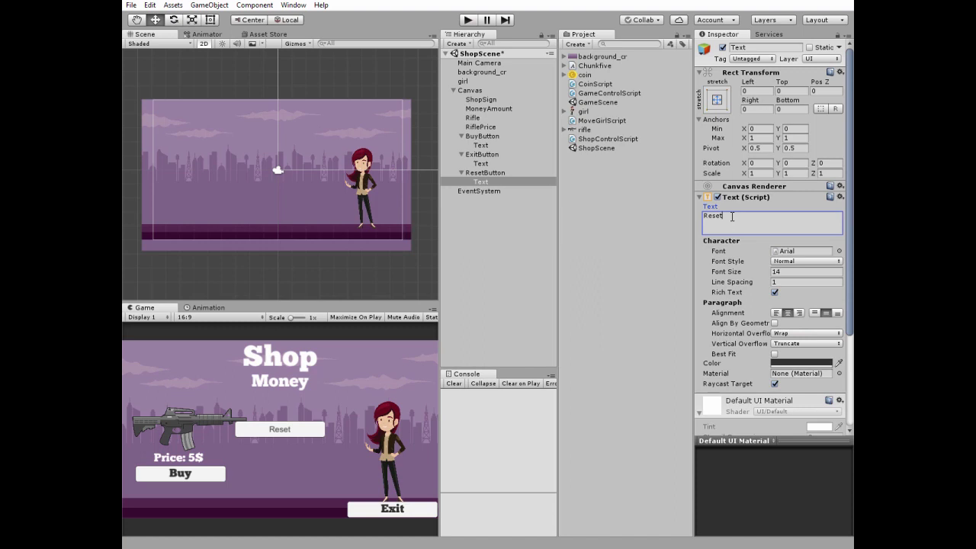
Step: Set the ResetButton label's font size to 20 and its font to Chunkfive
{"action": "double_click", "coordinate": [783, 271]}
{"action": "type", "text": "20"}
{"action": "left_click", "coordinate": [840, 252]}
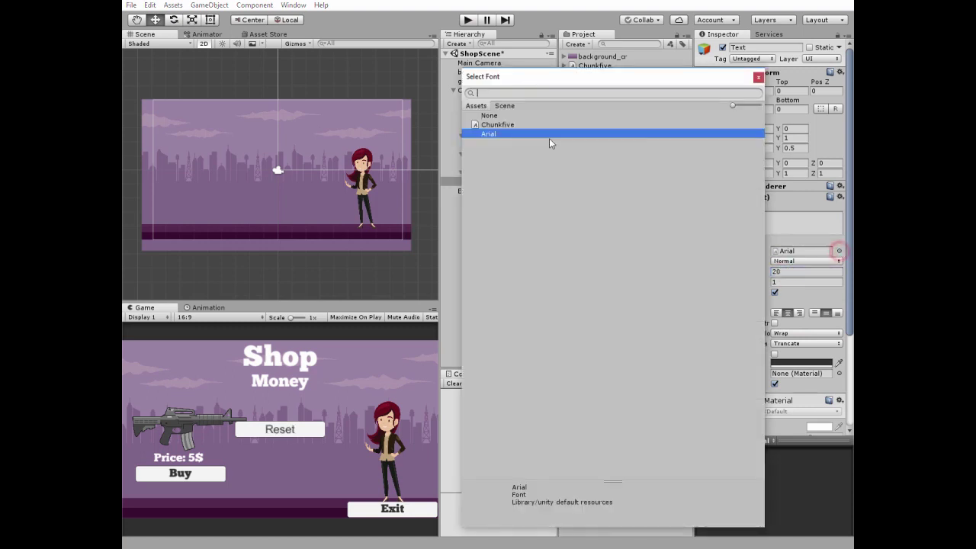
{"action": "left_click", "coordinate": [503, 125]}
{"action": "left_click", "coordinate": [757, 77]}
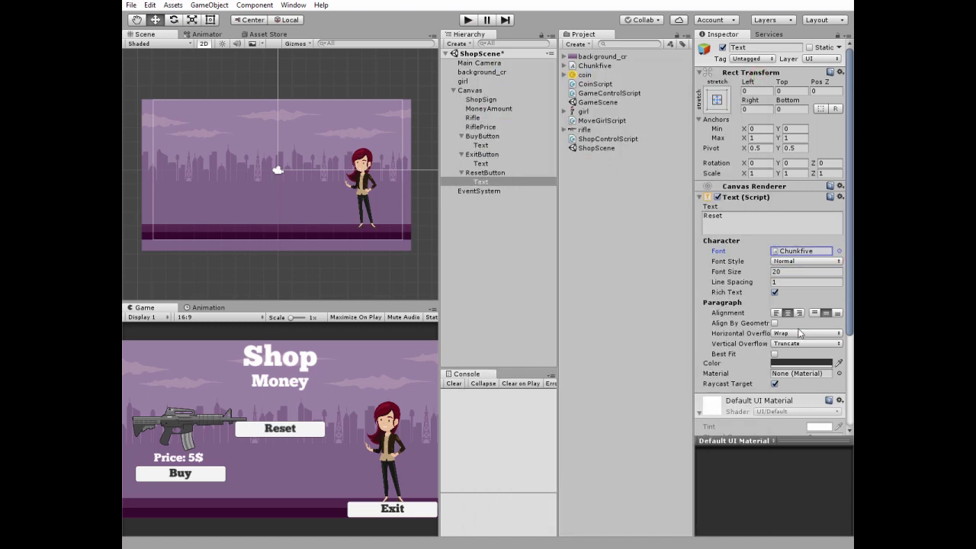
Step: Set both the horizontal and vertical overflow of the ResetButton label to Overflow
{"action": "left_click", "coordinate": [806, 333]}
{"action": "left_click", "coordinate": [793, 345]}
{"action": "left_click", "coordinate": [792, 344]}
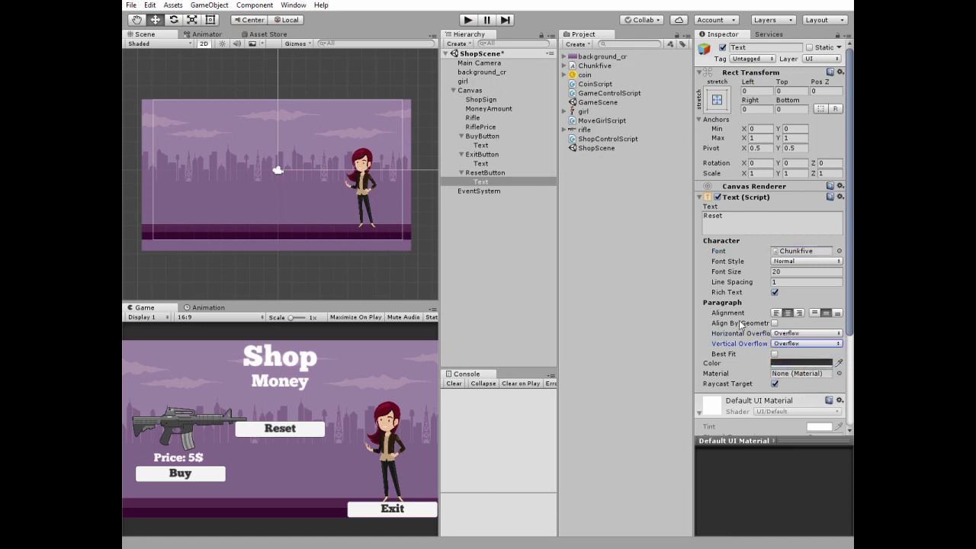
{"action": "left_click", "coordinate": [793, 369]}
Step: Anchor ResetButton to the top left of the Canvas, setting its pivot and position to that corner as well
{"action": "left_click", "coordinate": [494, 172]}
{"action": "left_click", "coordinate": [717, 99]}
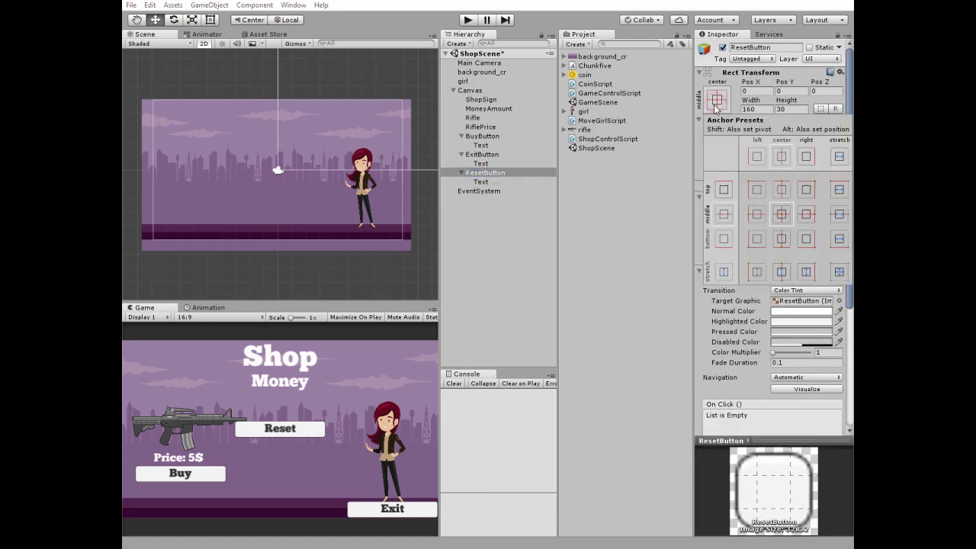
{"action": "left_click", "coordinate": [755, 191]}
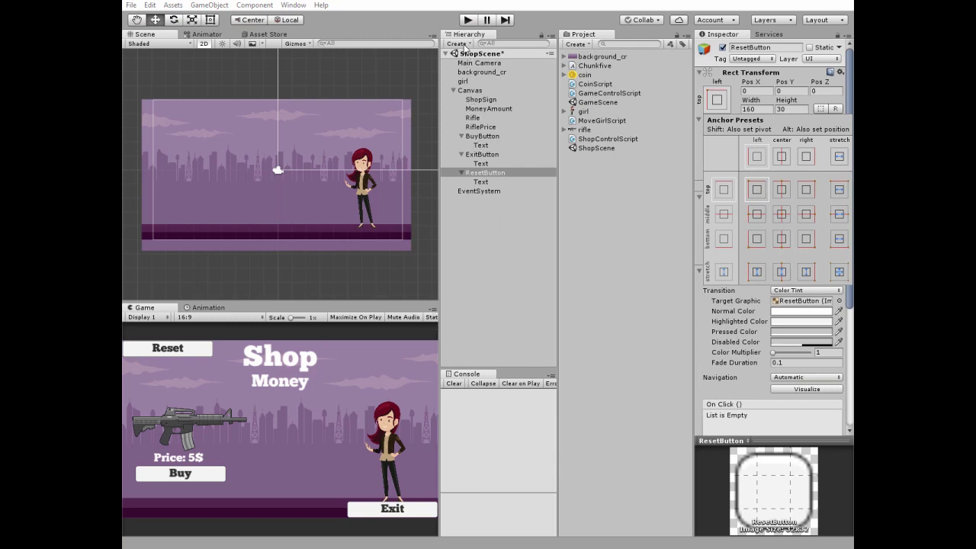
{"action": "left_click", "coordinate": [488, 224]}
{"action": "left_click", "coordinate": [488, 224]}
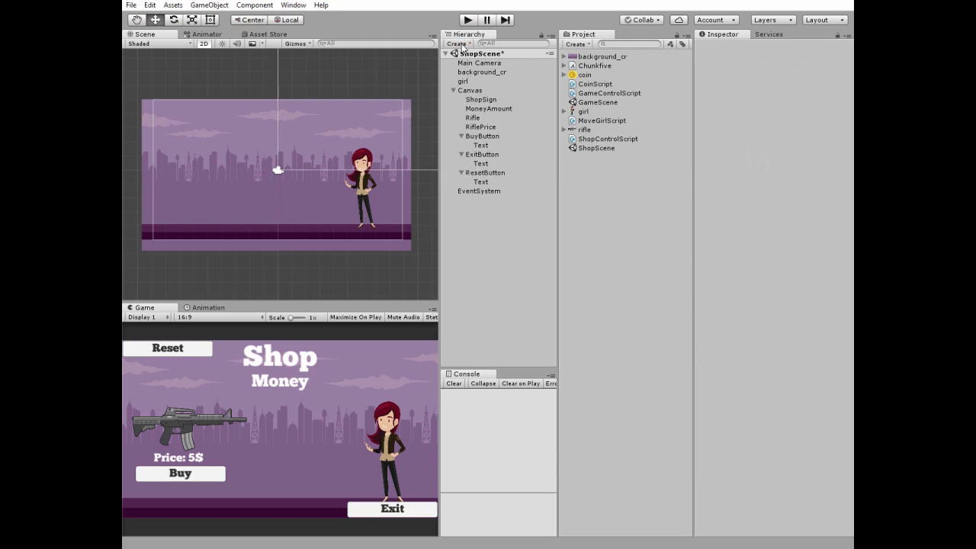
Step: Create an empty game object at the root of ShopScene and name it ShopControl
{"action": "left_click", "coordinate": [462, 47]}
{"action": "left_click", "coordinate": [482, 61]}
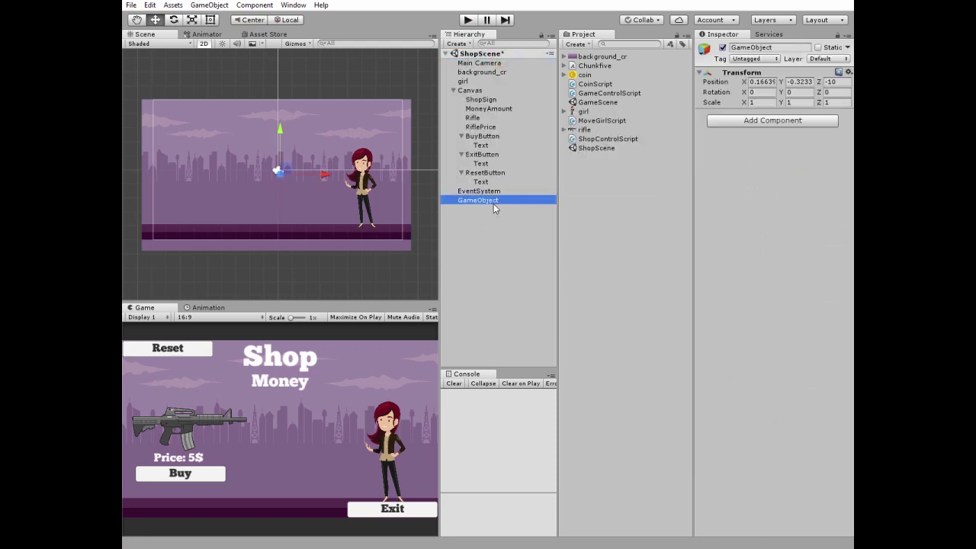
{"action": "left_click", "coordinate": [493, 200]}
{"action": "type", "text": "Shop"}
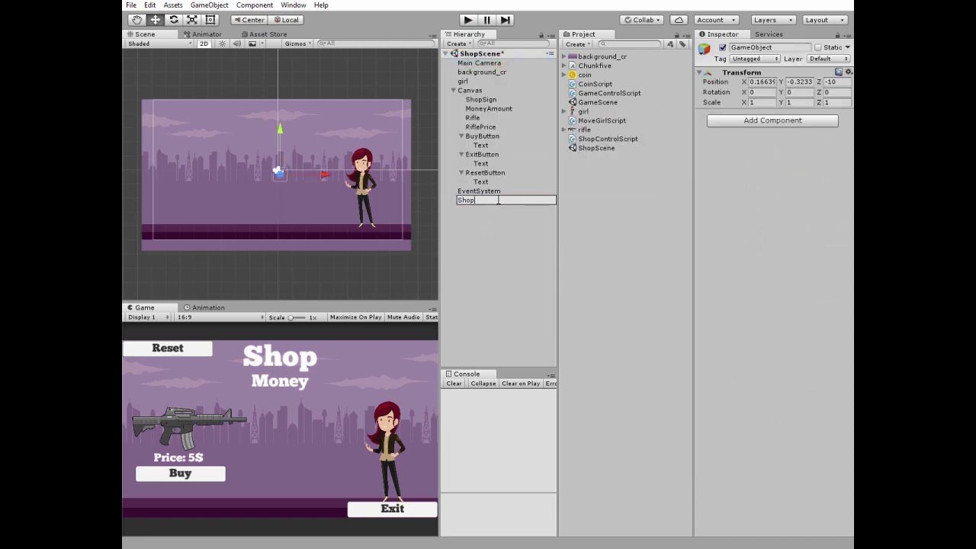
{"action": "type", "text": "Control"}
{"action": "key", "text": "Return"}
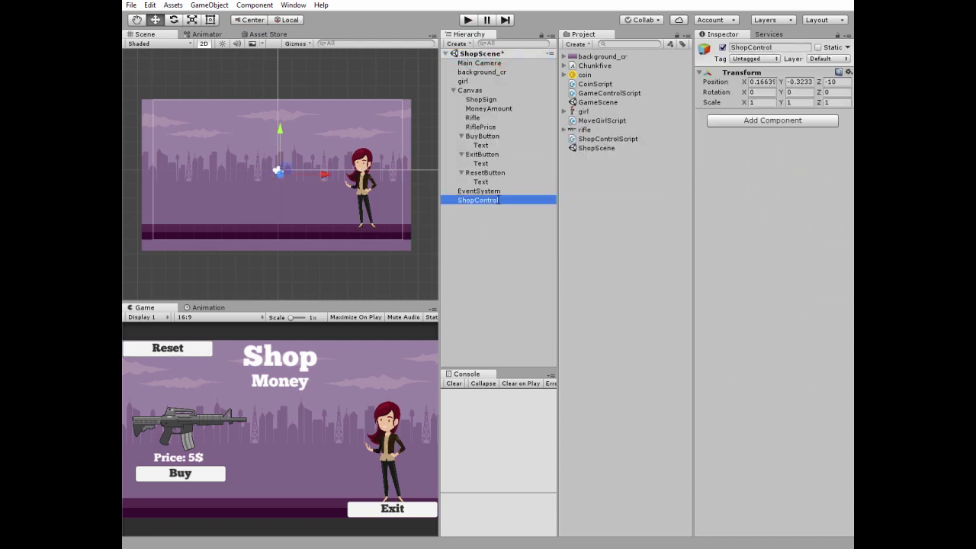
Step: Open ShopControlScript in MonoDevelop, review its variables and its Start, Update, buyRifle, exitShop and resetPlayerPrefs methods, and return to Unity
{"action": "double_click", "coordinate": [595, 139]}
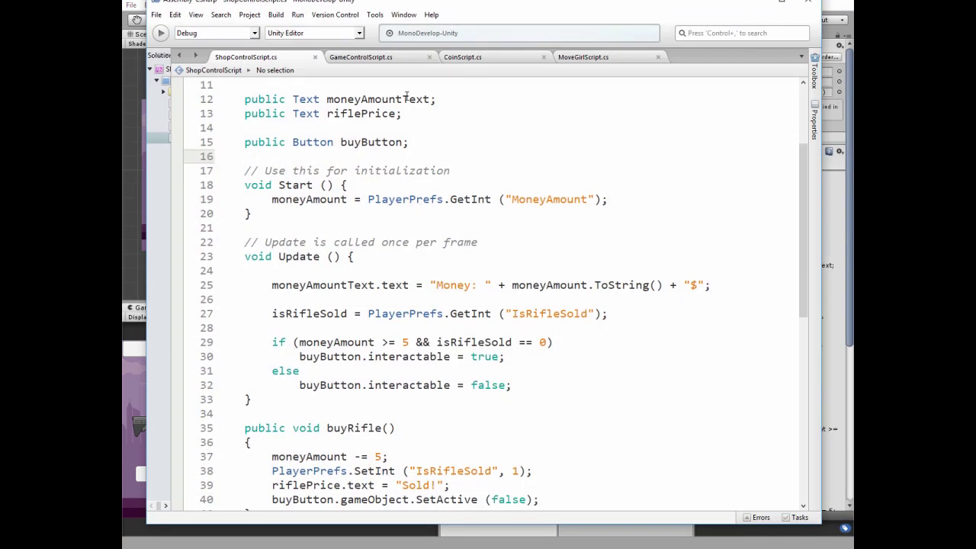
{"action": "scroll", "coordinate": [531, 222], "scroll_direction": "up", "scroll_amount": 4}
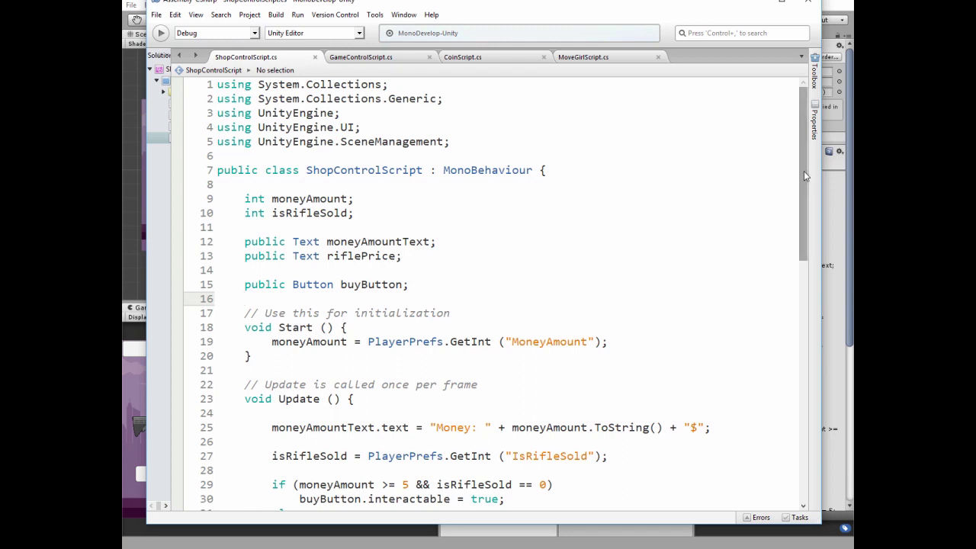
{"action": "left_click_drag", "start_coordinate": [804, 149], "coordinate": [805, 257]}
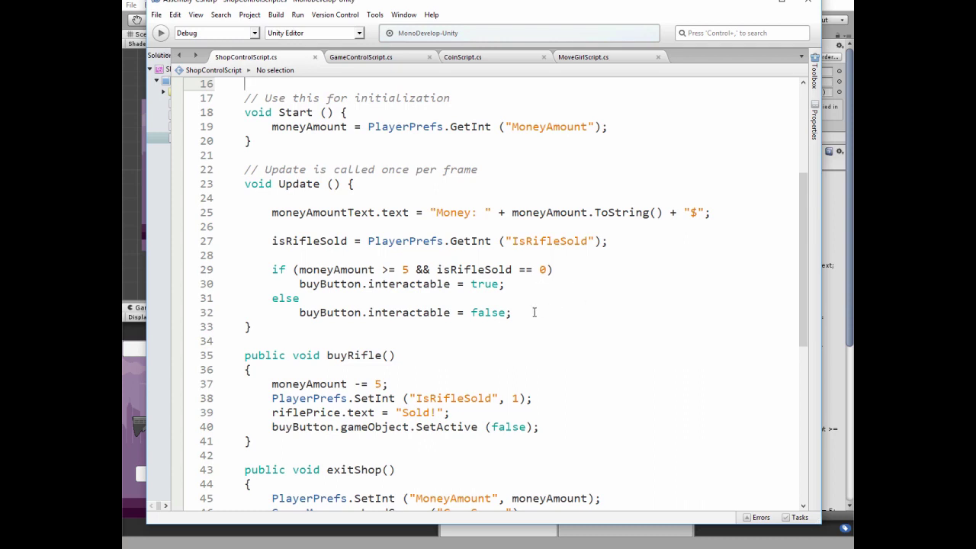
{"action": "left_click_drag", "start_coordinate": [803, 247], "coordinate": [803, 332]}
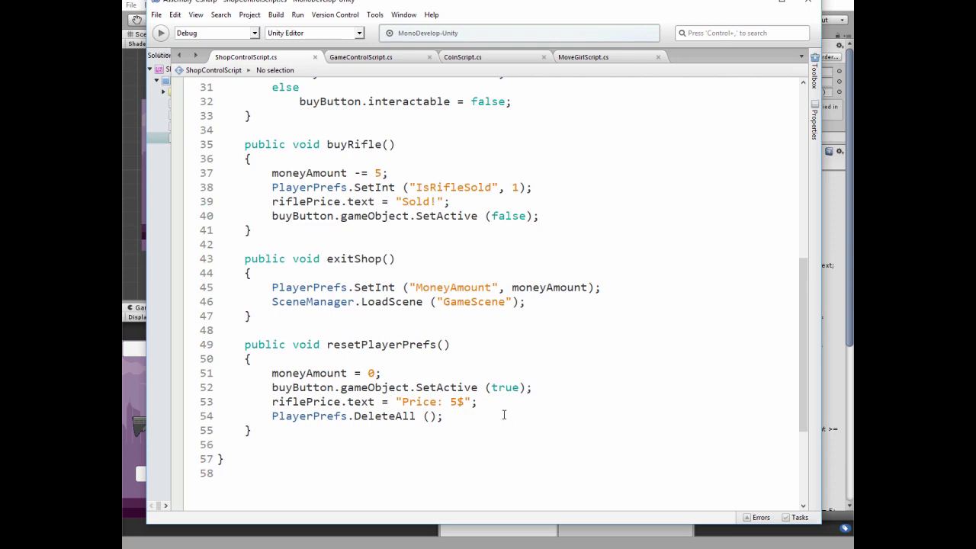
{"action": "left_click_drag", "start_coordinate": [802, 419], "coordinate": [757, 4]}
{"action": "left_click", "coordinate": [756, 4]}
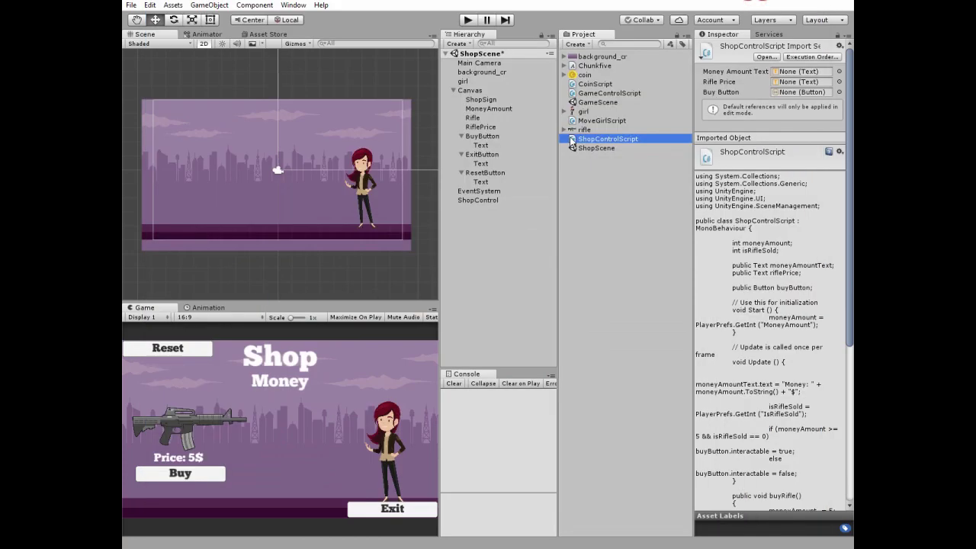
Step: Attach ShopControlScript to the ShopControl object and show that object's components
{"action": "left_click_drag", "start_coordinate": [570, 139], "coordinate": [487, 200]}
{"action": "left_click", "coordinate": [487, 200]}
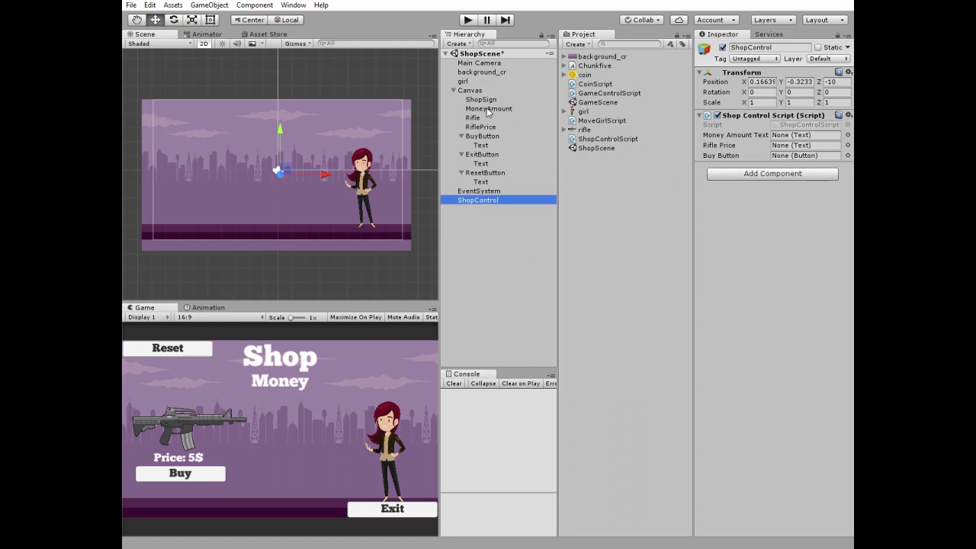
Step: Assign MoneyAmount, RiflePrice and BuyButton to the Money Amount Text, Rifle Price and Buy Button references of ShopControl's script
{"action": "left_click_drag", "start_coordinate": [489, 110], "coordinate": [790, 138]}
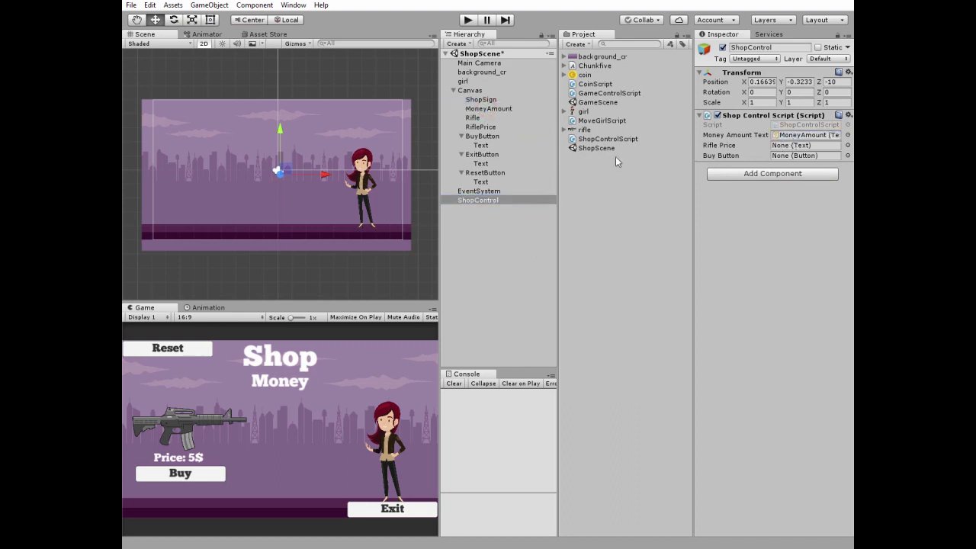
{"action": "left_click", "coordinate": [492, 132]}
{"action": "left_click_drag", "start_coordinate": [492, 132], "coordinate": [797, 146]}
{"action": "left_click_drag", "start_coordinate": [492, 140], "coordinate": [808, 155]}
{"action": "double_click", "coordinate": [481, 201]}
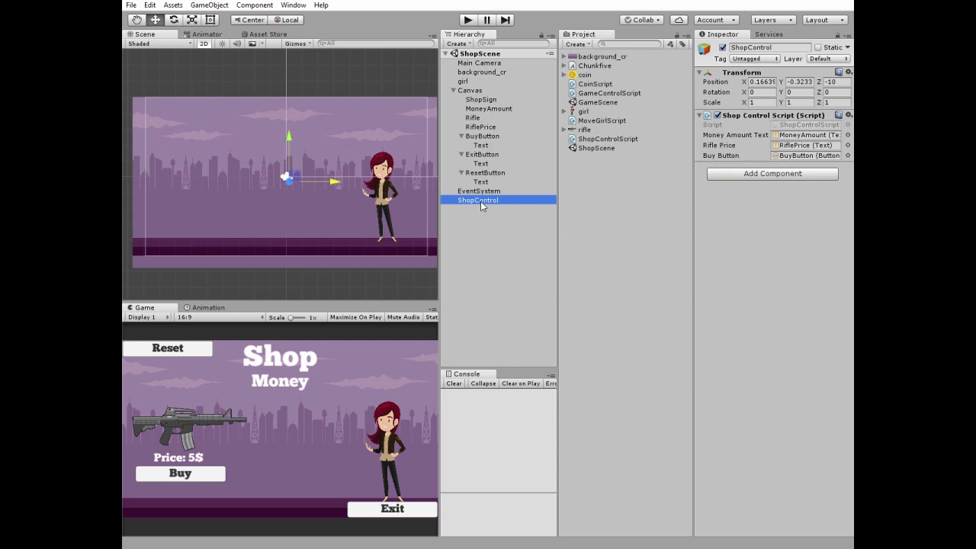
Step: Add an On Click event to BuyButton that targets ShopControl and calls ShopControlScript's buyRifle function
{"action": "left_click", "coordinate": [483, 135]}
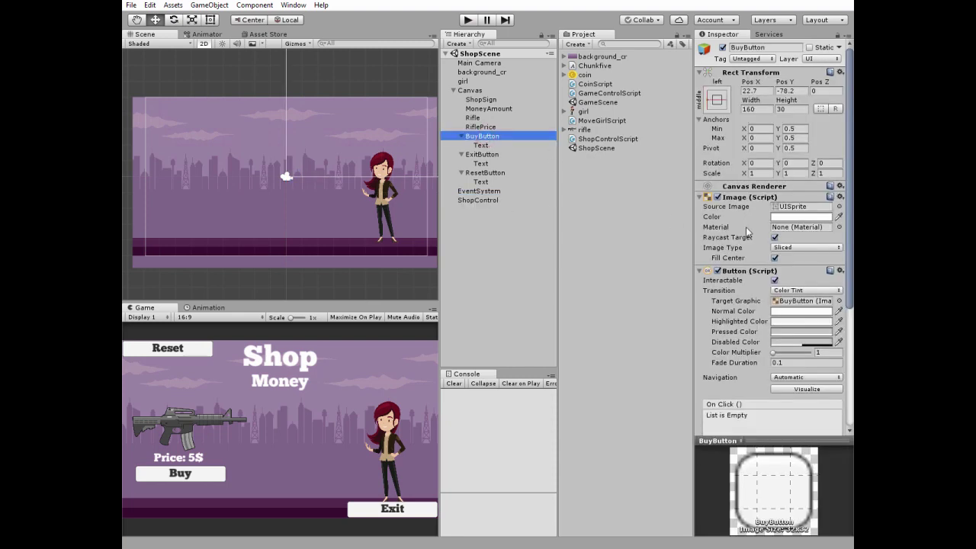
{"action": "scroll", "coordinate": [747, 231], "scroll_direction": "down", "scroll_amount": 3}
{"action": "left_click", "coordinate": [820, 372]}
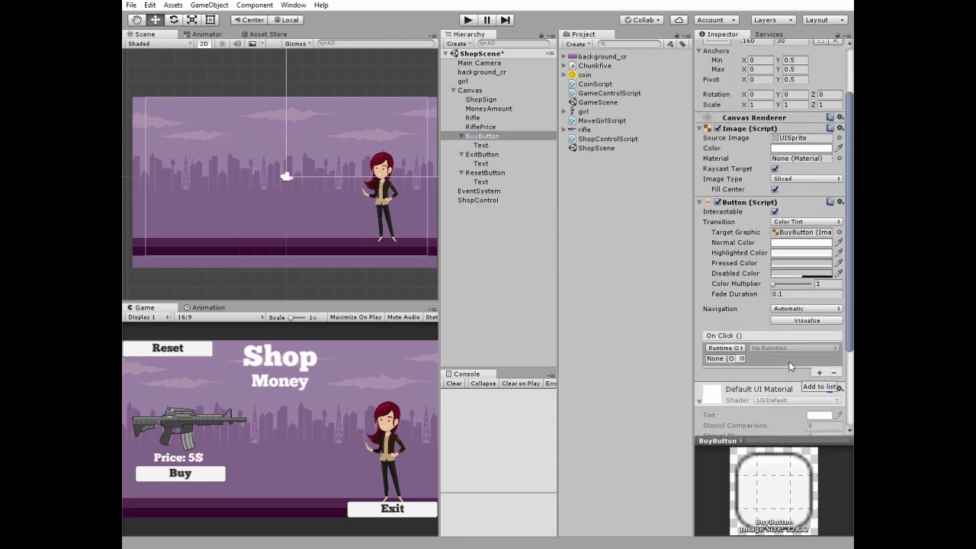
{"action": "left_click", "coordinate": [740, 358]}
{"action": "left_click", "coordinate": [497, 225]}
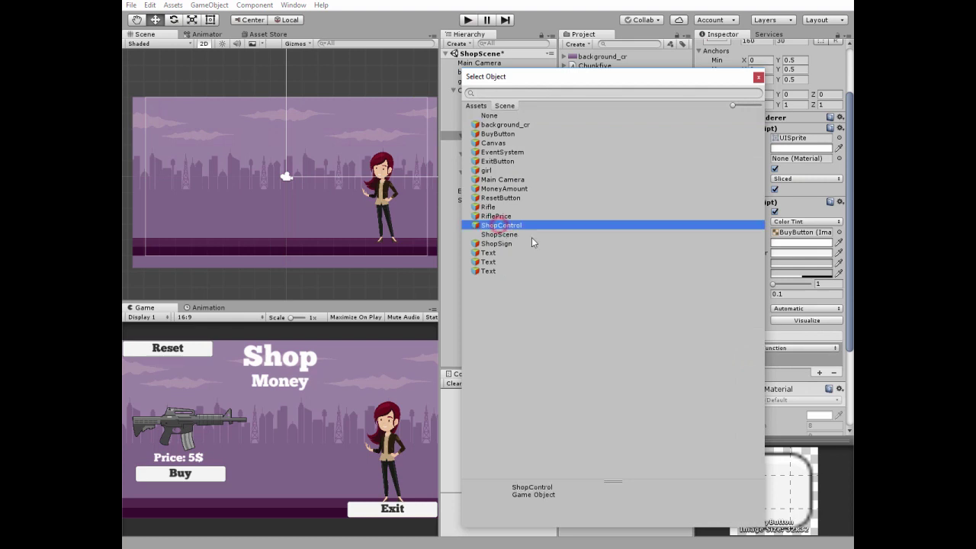
{"action": "left_click", "coordinate": [757, 77]}
{"action": "left_click", "coordinate": [786, 349]}
{"action": "mouse_move", "coordinate": [780, 401]}
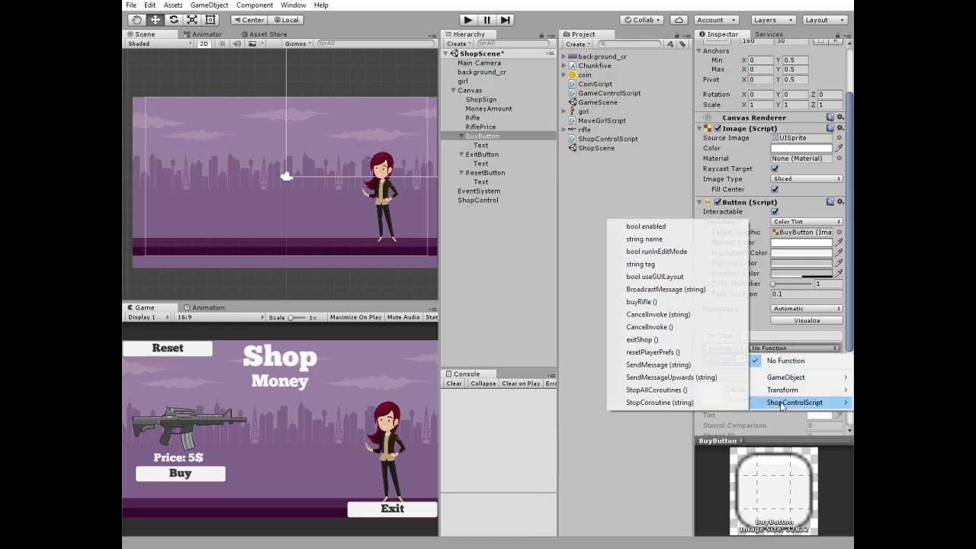
{"action": "left_click", "coordinate": [643, 302]}
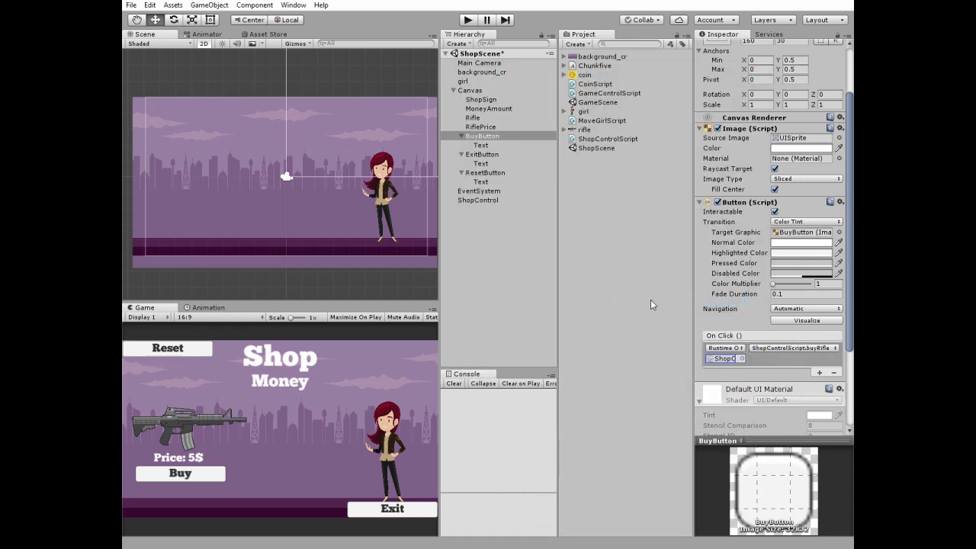
Step: Add an On Click event to ExitButton that targets ShopControl and calls ShopControlScript's exitShop function
{"action": "left_click", "coordinate": [488, 155]}
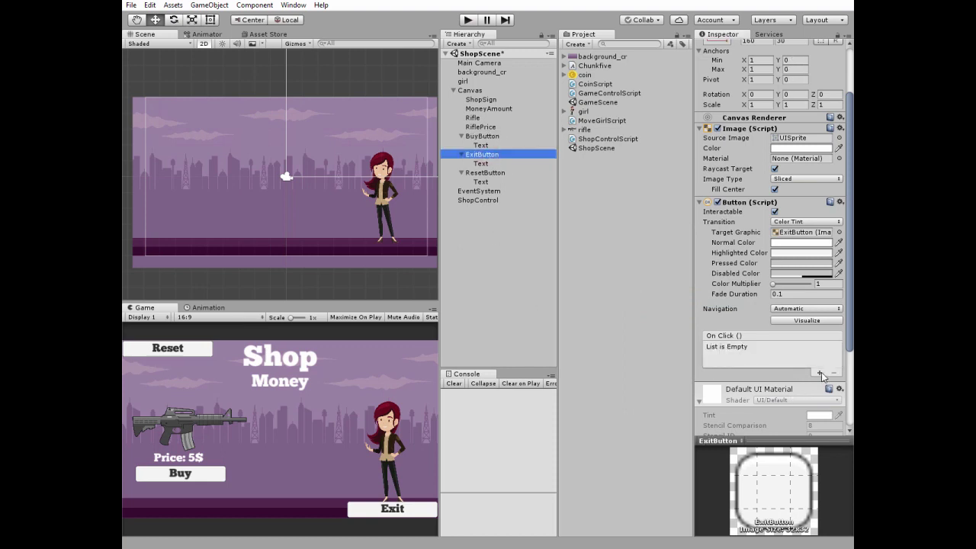
{"action": "left_click", "coordinate": [820, 373]}
{"action": "left_click", "coordinate": [740, 363]}
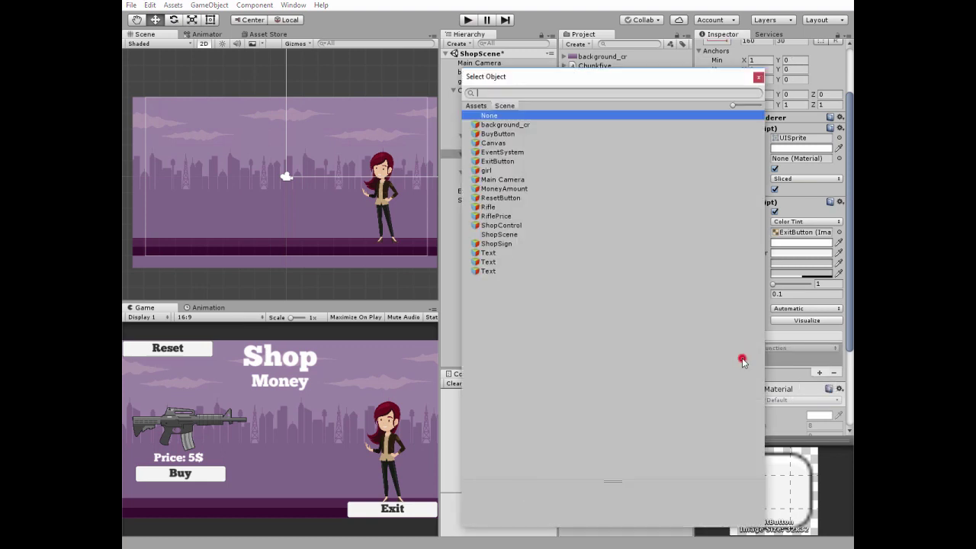
{"action": "left_click", "coordinate": [503, 226]}
{"action": "left_click", "coordinate": [758, 77]}
{"action": "left_click", "coordinate": [793, 348]}
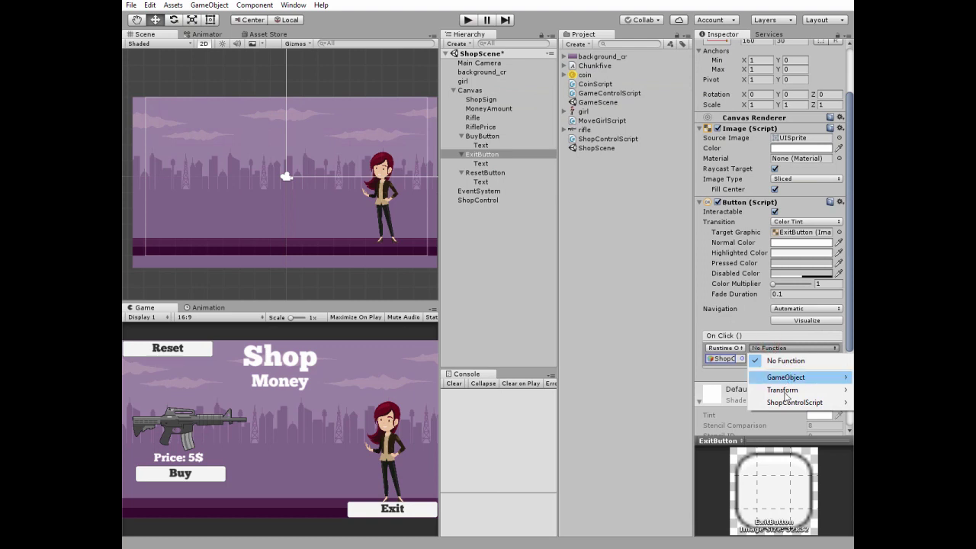
{"action": "mouse_move", "coordinate": [793, 402]}
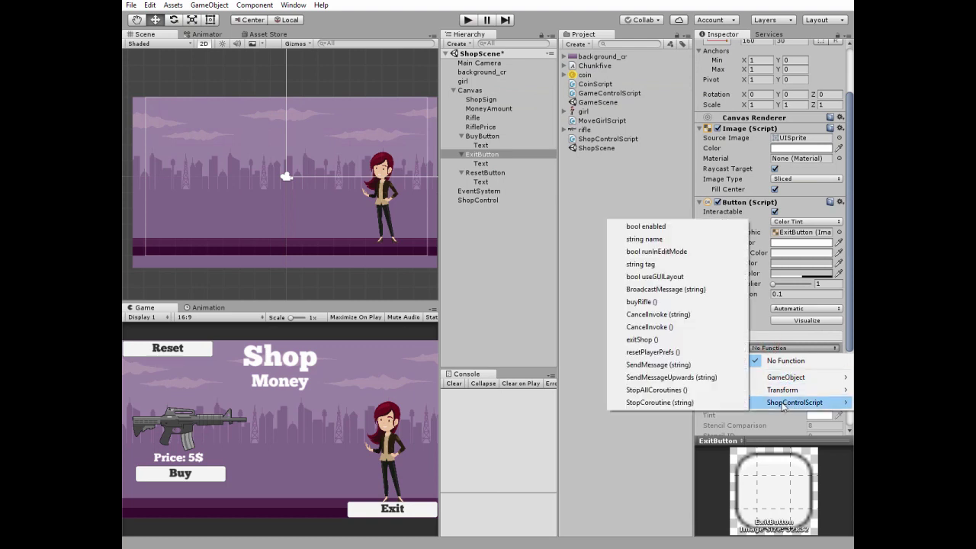
{"action": "left_click", "coordinate": [643, 340]}
Step: Add an On Click event to ResetButton that targets ShopControl and calls ShopControlScript's resetPlayerPrefs function
{"action": "left_click", "coordinate": [500, 174]}
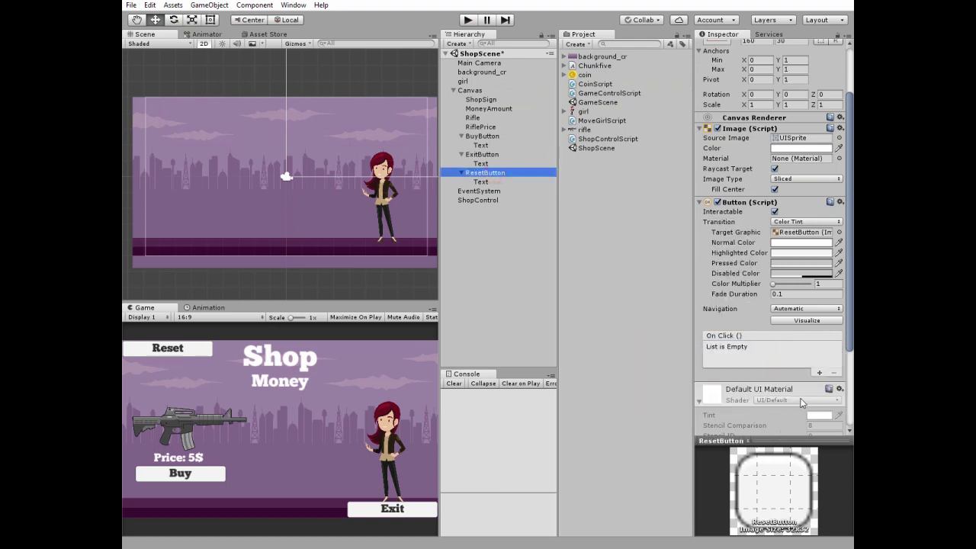
{"action": "left_click", "coordinate": [741, 358]}
{"action": "left_click", "coordinate": [497, 220]}
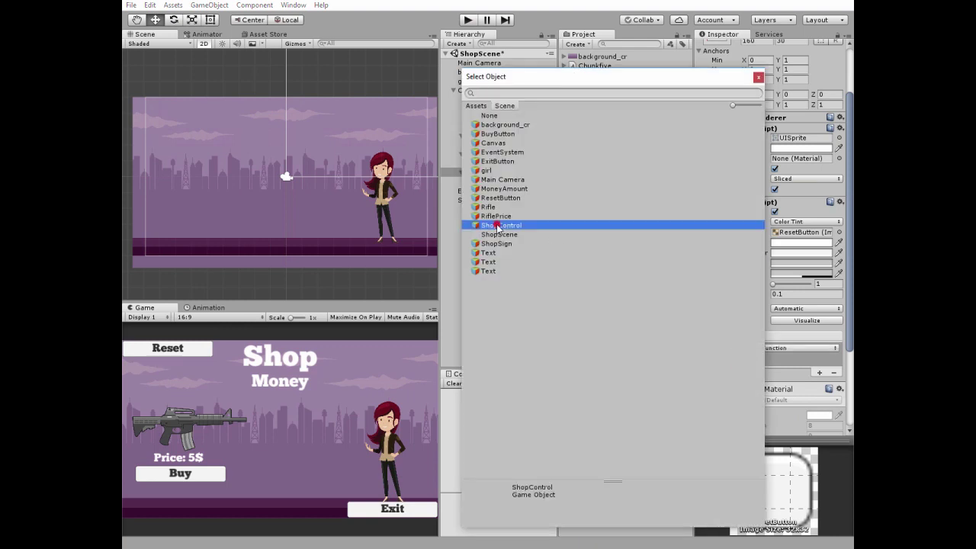
{"action": "left_click", "coordinate": [758, 75]}
{"action": "left_click", "coordinate": [793, 347]}
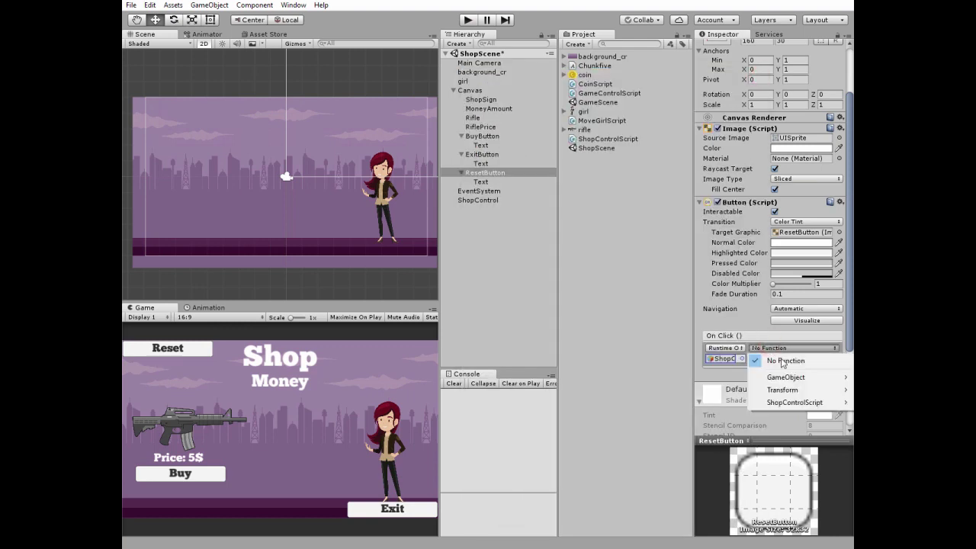
{"action": "mouse_move", "coordinate": [783, 402]}
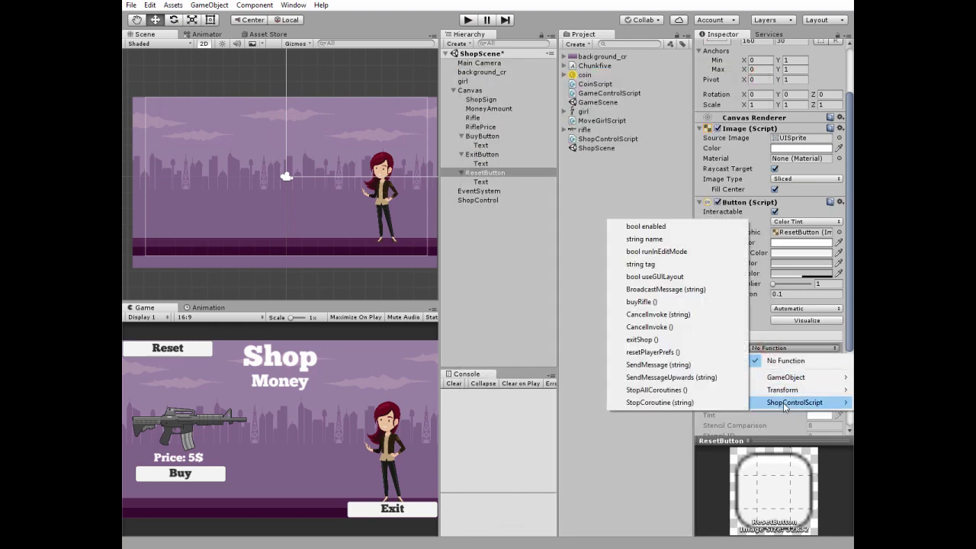
{"action": "left_click", "coordinate": [656, 353]}
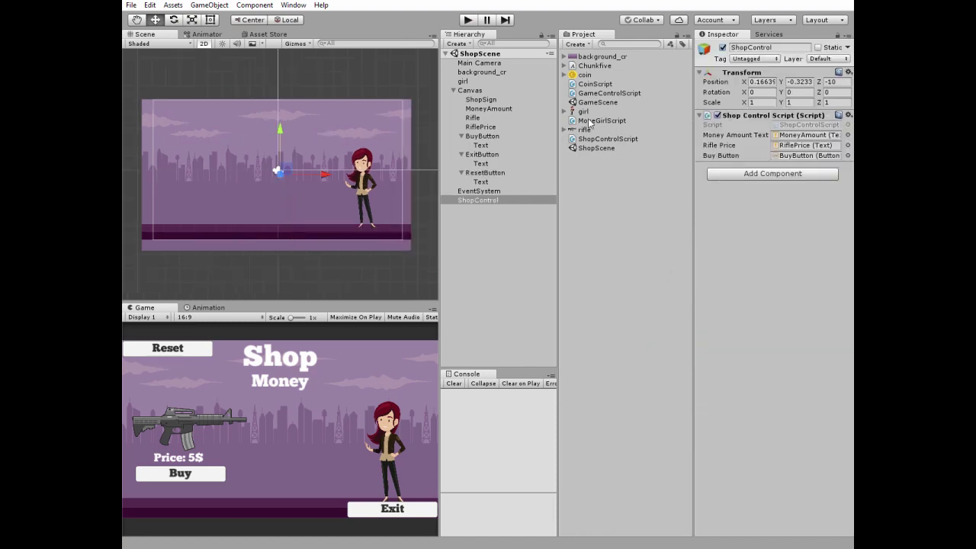
Step: Open GameScene and place the background_cr sprite at the centre and the girl sprite near the background's left edge
{"action": "double_click", "coordinate": [595, 102]}
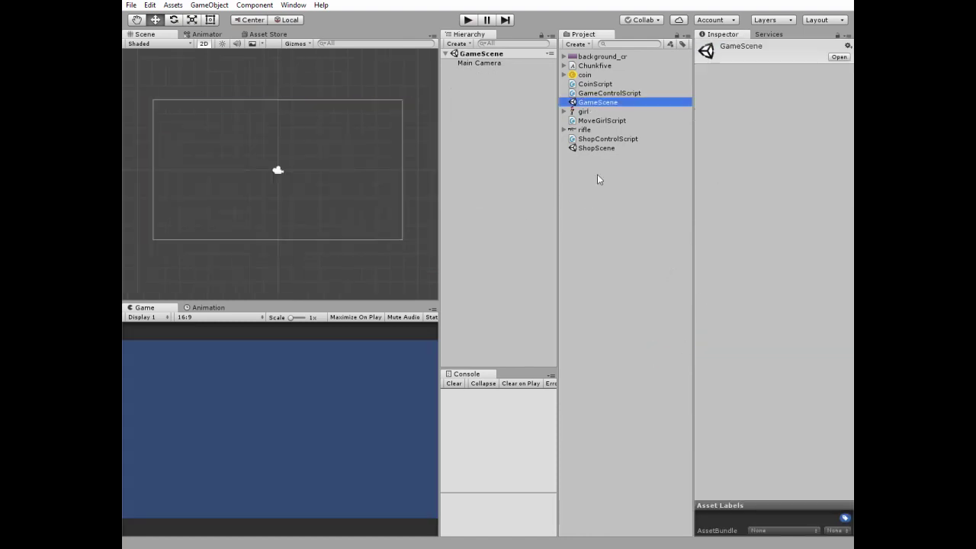
{"action": "left_click_drag", "start_coordinate": [587, 56], "coordinate": [276, 177]}
{"action": "left_click_drag", "start_coordinate": [583, 111], "coordinate": [177, 196]}
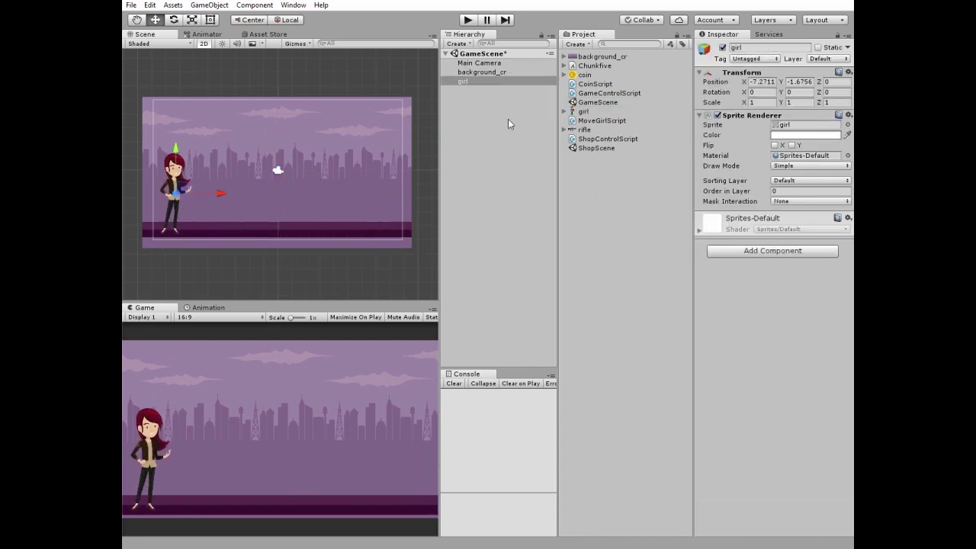
Step: Add a Rigidbody 2D to the girl with Gravity Scale 0 and Continuous collision detection
{"action": "left_click", "coordinate": [747, 252]}
{"action": "left_click", "coordinate": [743, 328]}
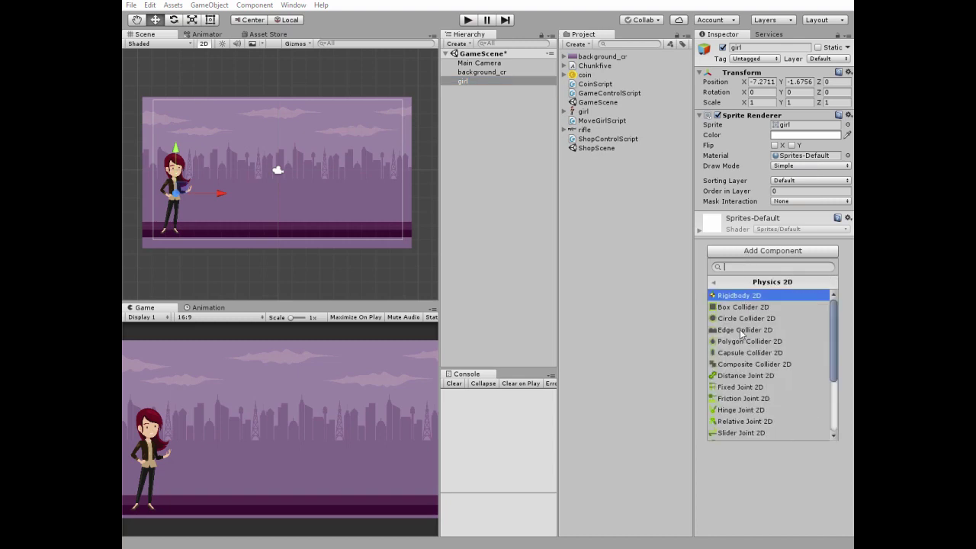
{"action": "left_click", "coordinate": [739, 299]}
{"action": "left_click", "coordinate": [784, 295]}
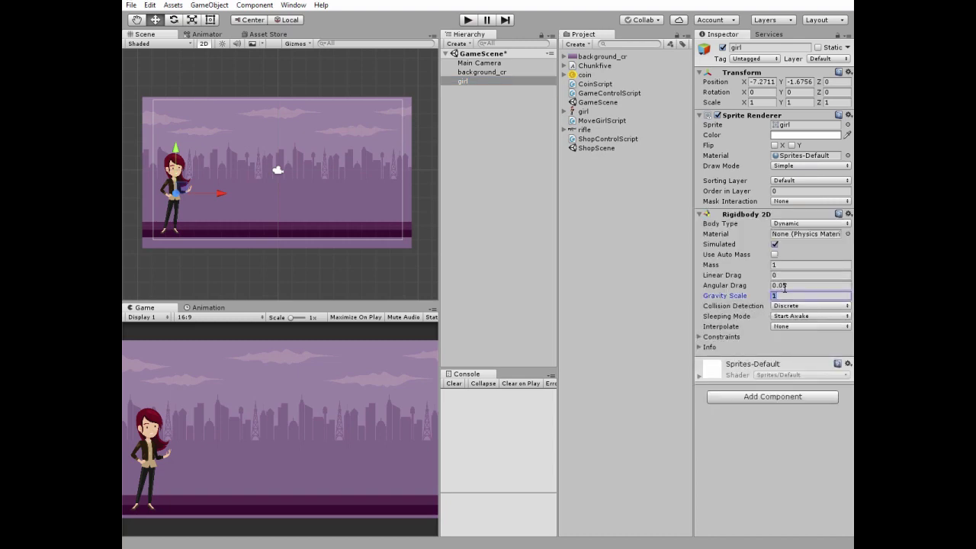
{"action": "type", "text": "0"}
{"action": "left_click", "coordinate": [796, 305]}
{"action": "left_click", "coordinate": [797, 327]}
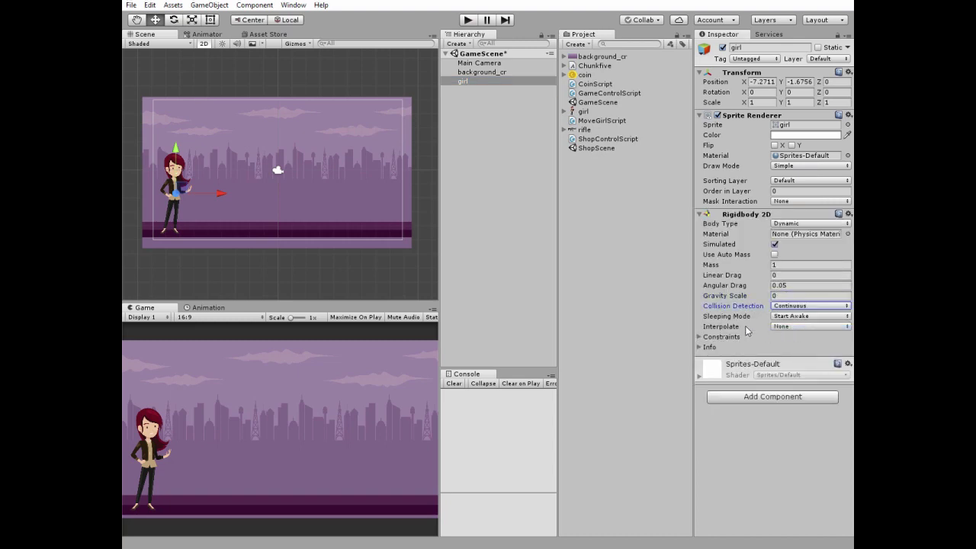
Step: Give the girl a Box Collider 2D narrowed to about 1.31 units wide, and set her sprite's Order in Layer to 1
{"action": "left_click", "coordinate": [748, 398]}
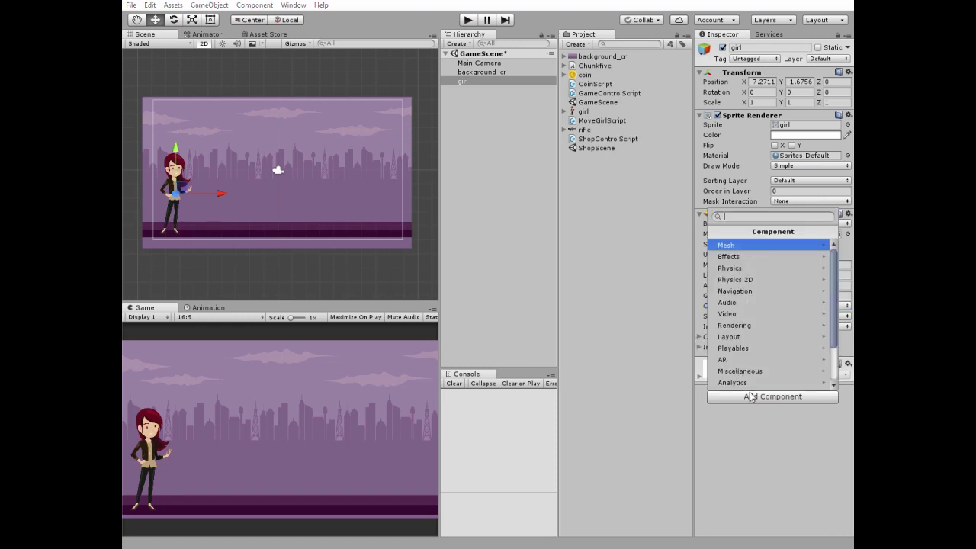
{"action": "left_click", "coordinate": [731, 280]}
{"action": "left_click", "coordinate": [727, 257]}
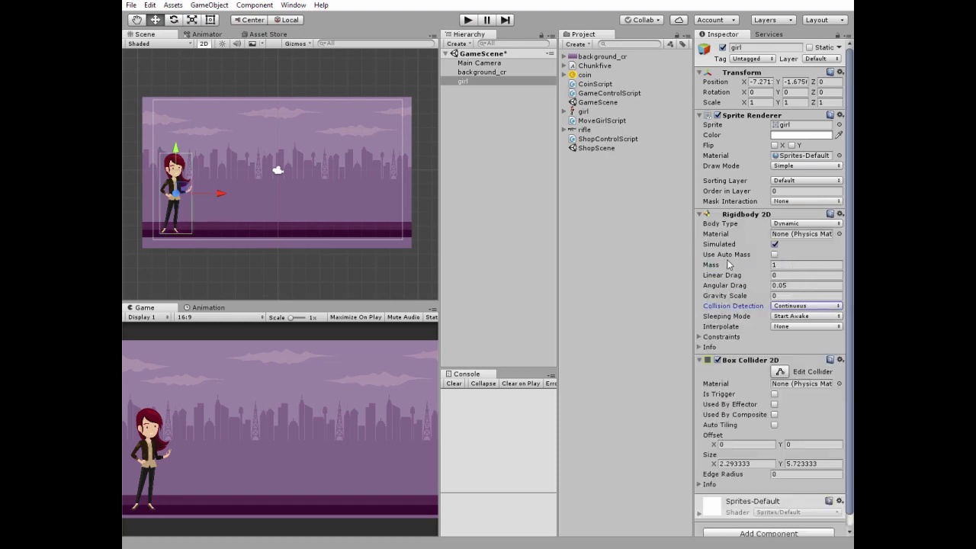
{"action": "left_click", "coordinate": [779, 372]}
{"action": "left_click_drag", "start_coordinate": [192, 196], "coordinate": [166, 197]}
{"action": "left_click", "coordinate": [779, 372]}
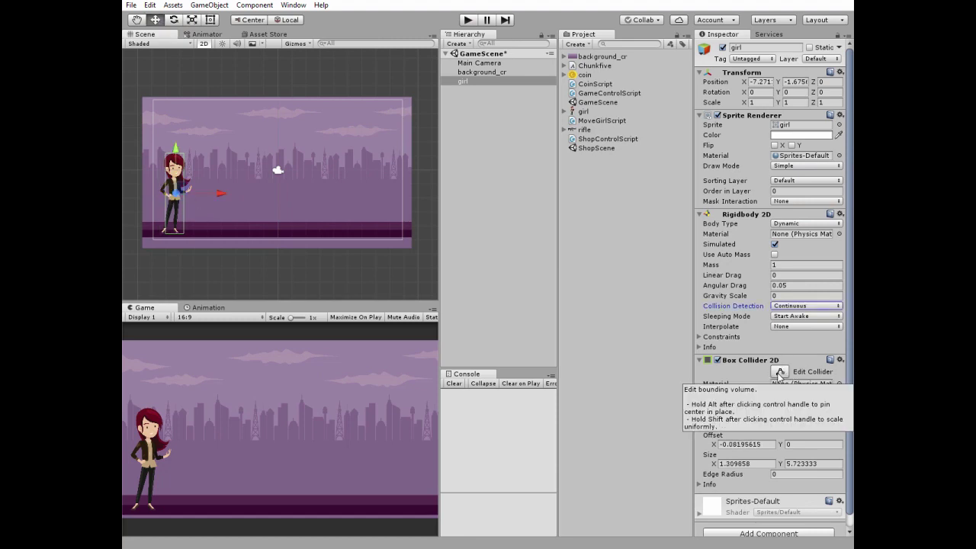
{"action": "left_click", "coordinate": [786, 190]}
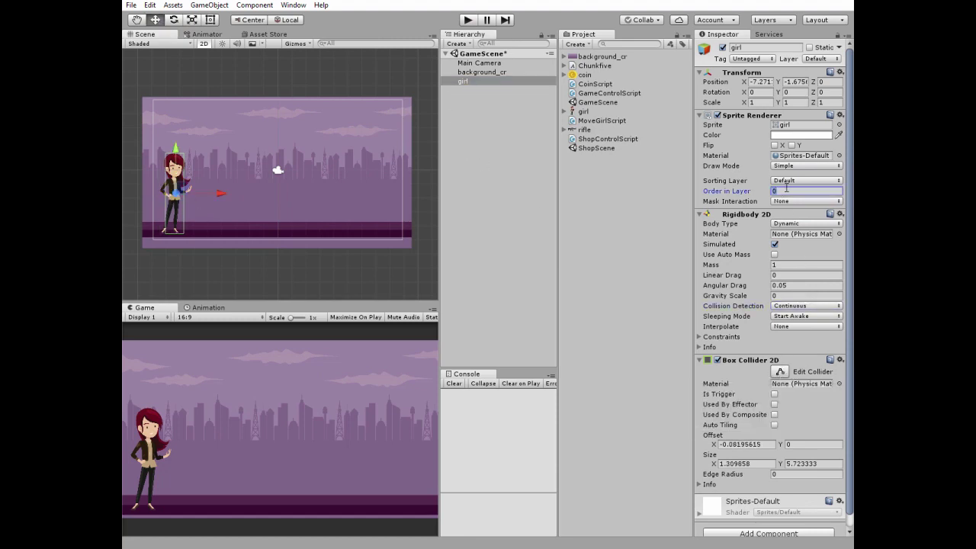
{"action": "left_click", "coordinate": [480, 82]}
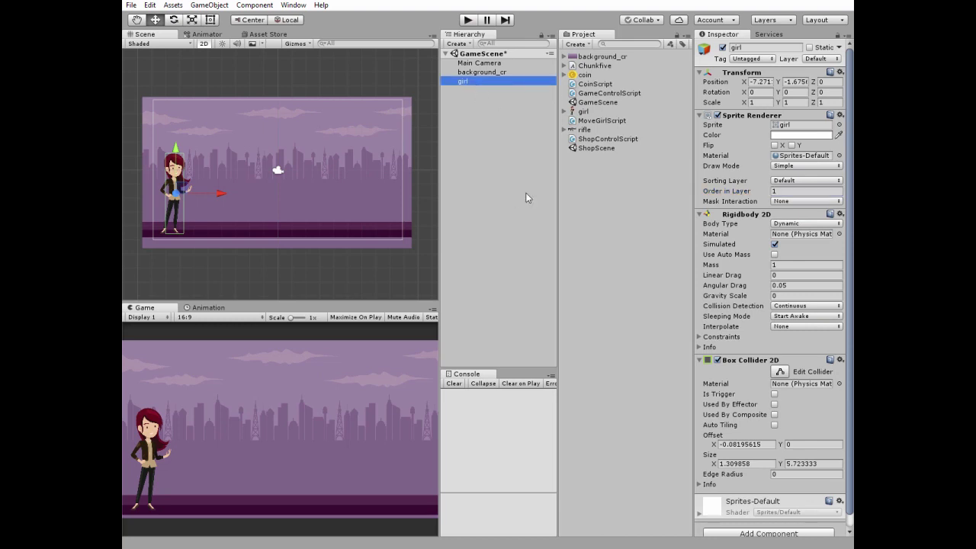
Step: Review MoveGirlScript in MonoDevelop, return to Unity, and attach the script to the girl object
{"action": "double_click", "coordinate": [591, 125]}
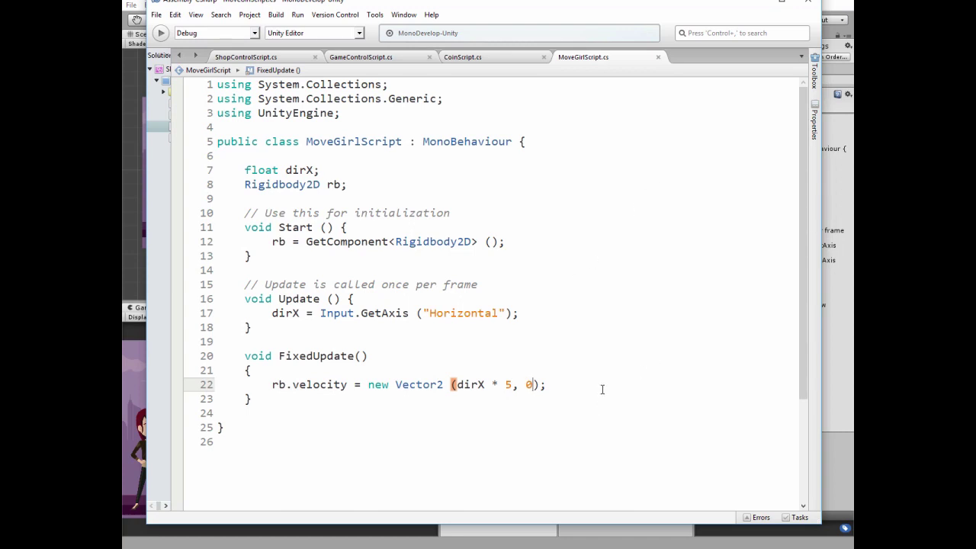
{"action": "left_click", "coordinate": [755, 3]}
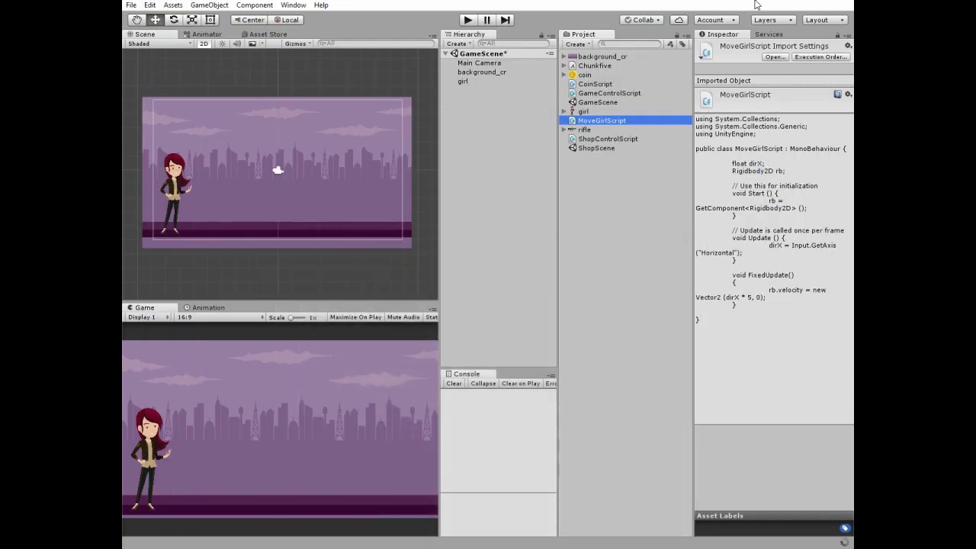
{"action": "left_click_drag", "start_coordinate": [573, 124], "coordinate": [464, 81]}
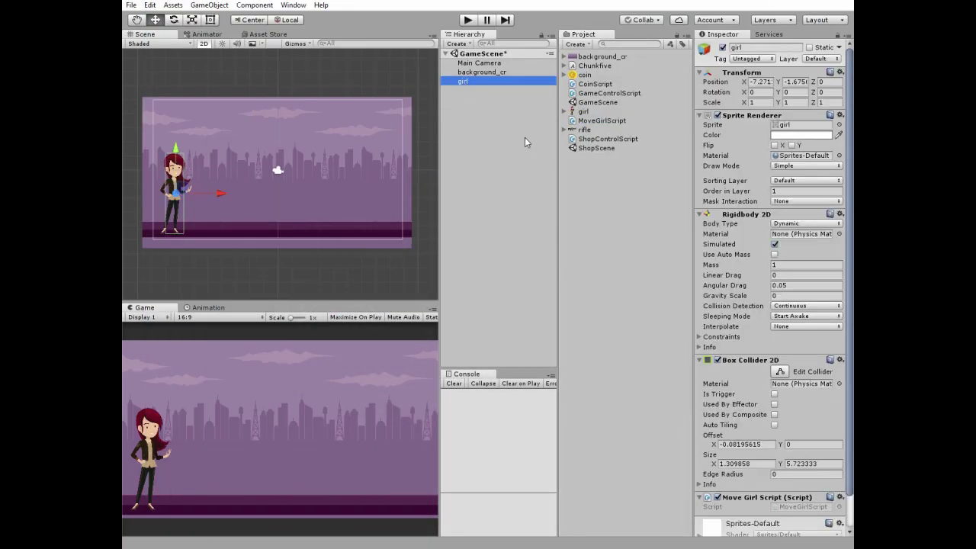
Step: Place the rifle sprite in GameScene and set its texture's Pixels Per Unit to 300, applying the import settings
{"action": "left_click_drag", "start_coordinate": [584, 131], "coordinate": [282, 168]}
{"action": "left_click", "coordinate": [584, 131]}
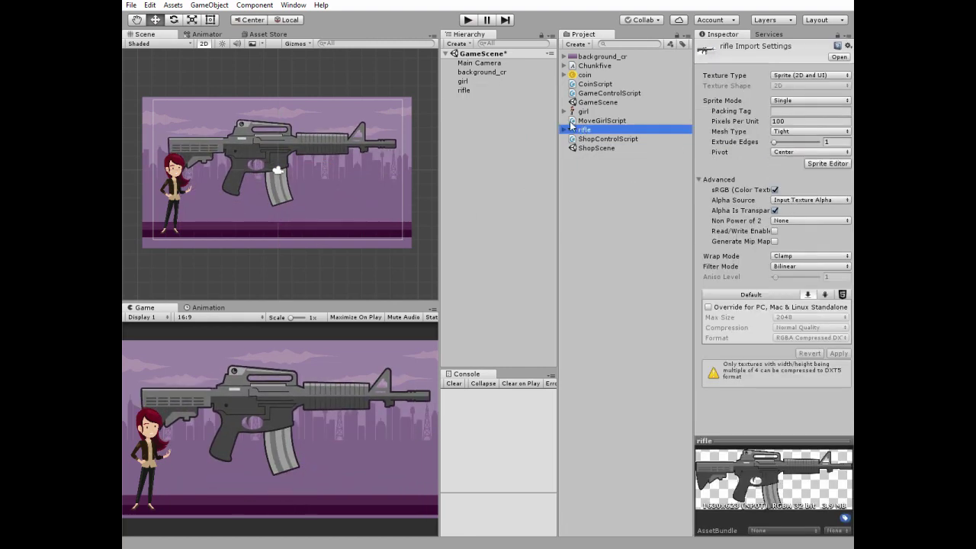
{"action": "left_click", "coordinate": [801, 121]}
{"action": "type", "text": "300"}
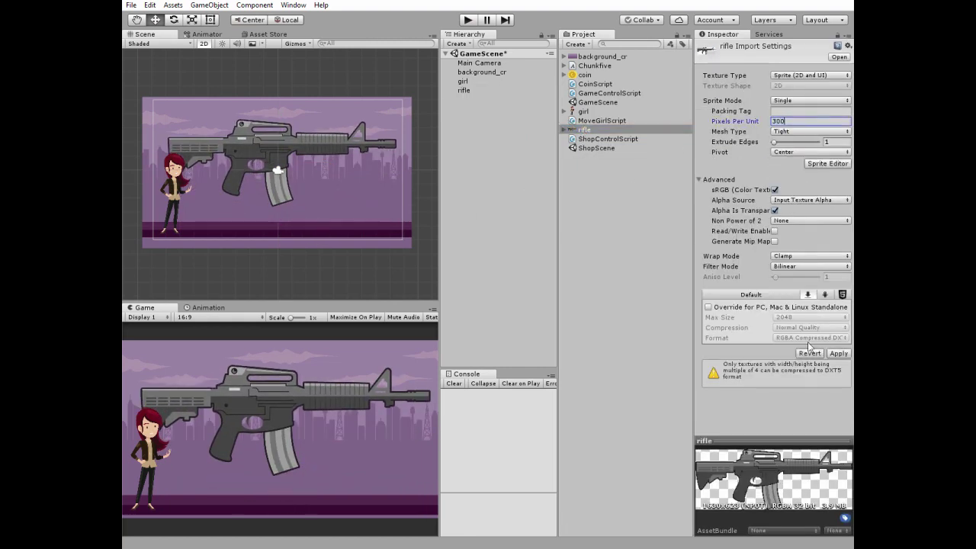
{"action": "left_click", "coordinate": [836, 353]}
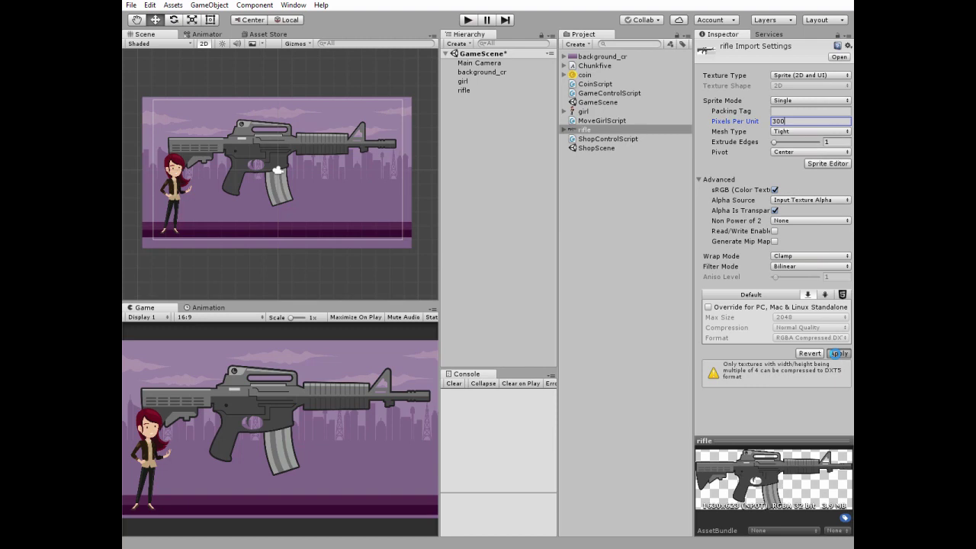
{"action": "left_click", "coordinate": [622, 130]}
Step: Set the rifle object's Order in Layer to 2 and make it a child of the girl
{"action": "left_click", "coordinate": [451, 89]}
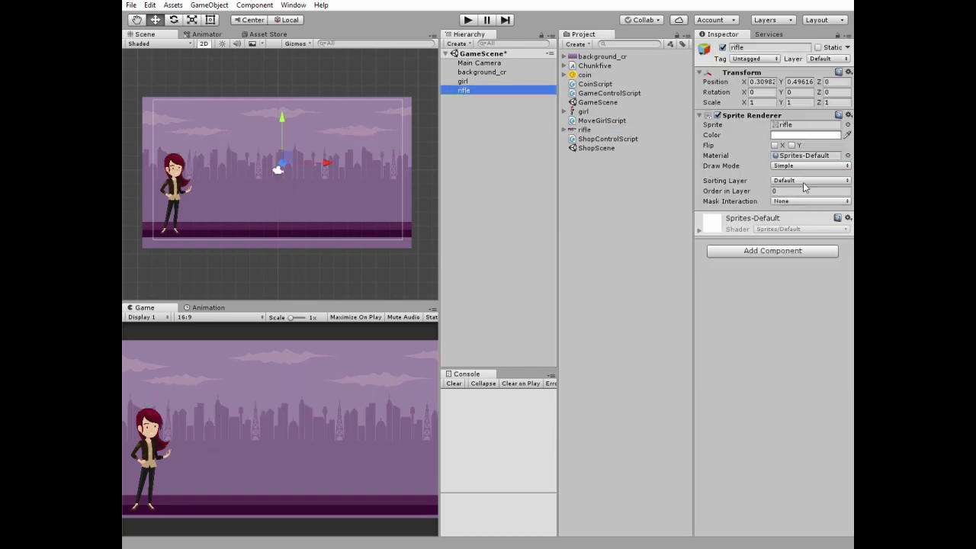
{"action": "left_click", "coordinate": [787, 190]}
{"action": "type", "text": "2"}
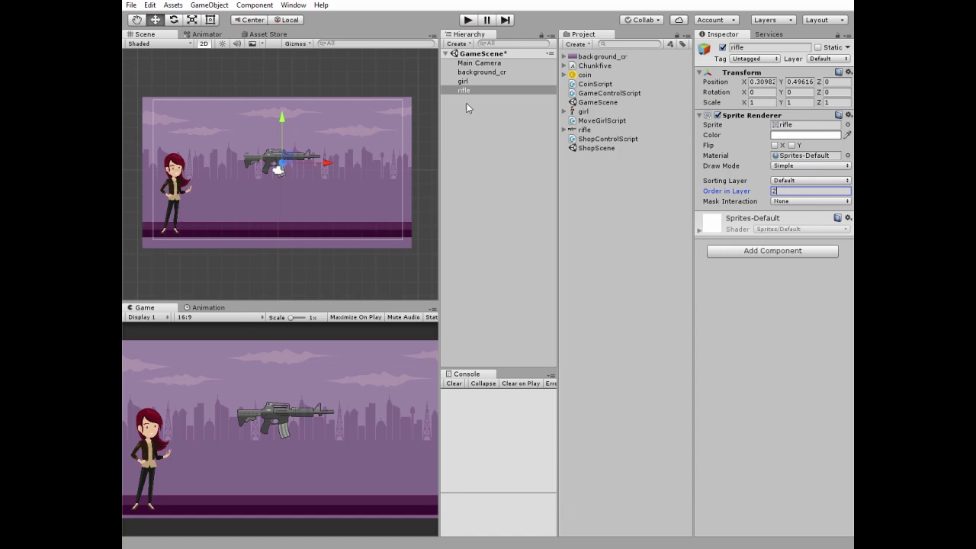
{"action": "left_click_drag", "start_coordinate": [465, 90], "coordinate": [471, 82]}
{"action": "scroll", "coordinate": [210, 197], "scroll_direction": "up", "scroll_amount": 3}
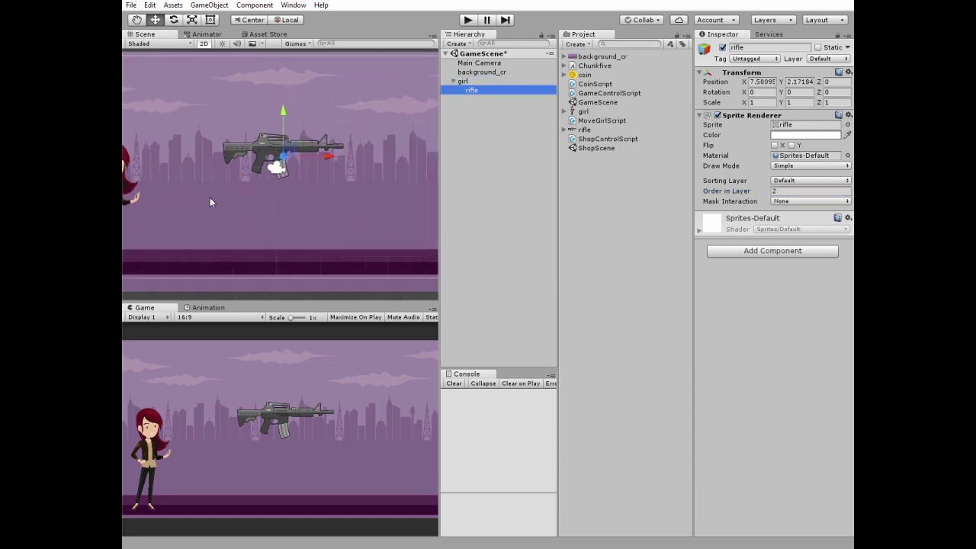
Step: Move the rifle onto the girl's torso and rotate it about 22 degrees so the barrel points upward
{"action": "middle_click_drag", "start_coordinate": [210, 198], "coordinate": [331, 188]}
{"action": "left_click_drag", "start_coordinate": [397, 143], "coordinate": [210, 222]}
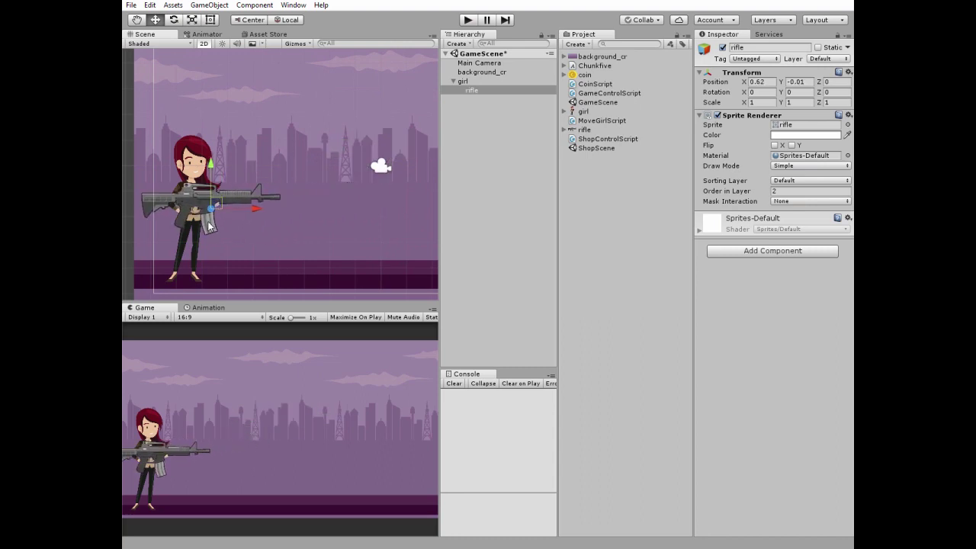
{"action": "scroll", "coordinate": [252, 217], "scroll_direction": "up", "scroll_amount": 5}
{"action": "left_click_drag", "start_coordinate": [316, 208], "coordinate": [344, 198]}
{"action": "key", "text": "e"}
{"action": "key", "text": "t"}
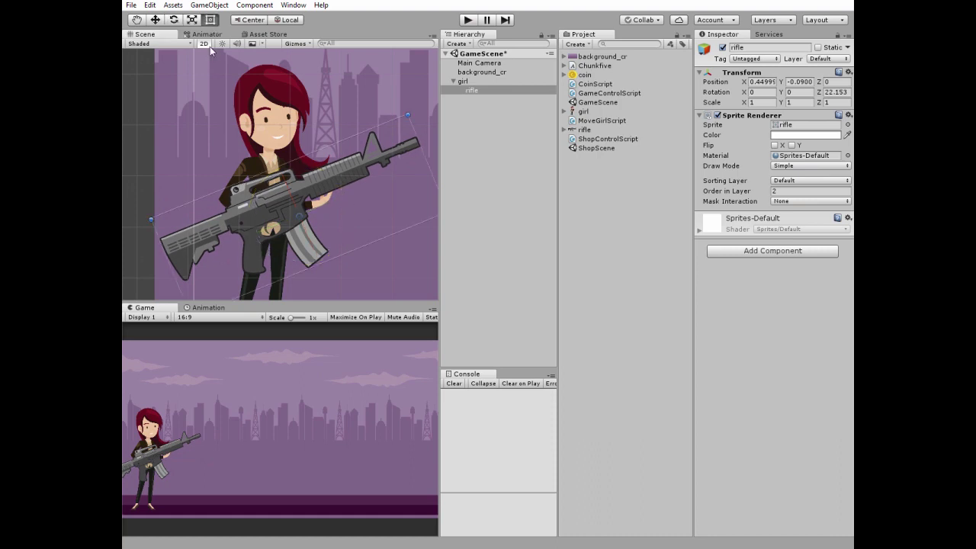
Step: Scale the rifle uniformly to about 0.67 and place it in the girl's hands at about X 0.42, Y -0.08
{"action": "left_click_drag", "start_coordinate": [408, 115], "coordinate": [335, 183], "text": "shift"}
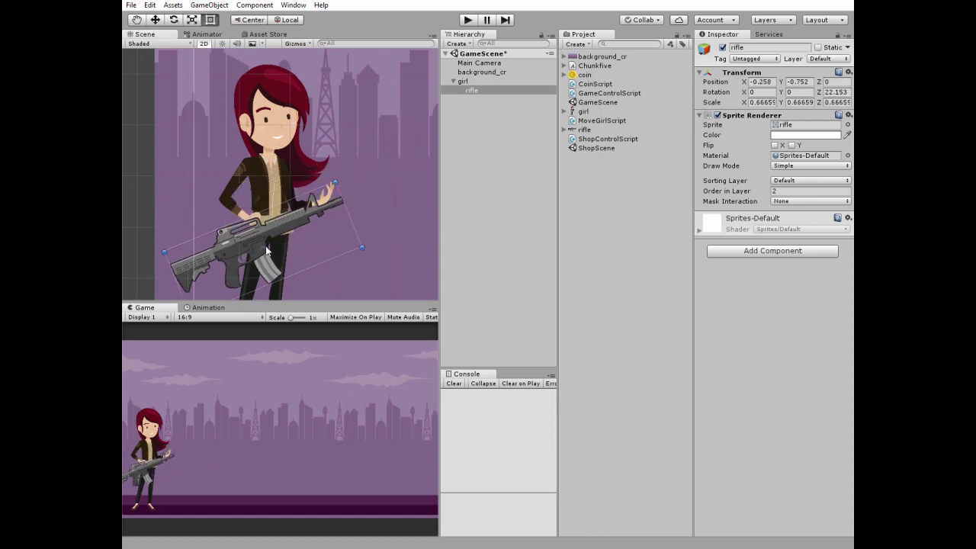
{"action": "left_click_drag", "start_coordinate": [266, 248], "coordinate": [315, 208]}
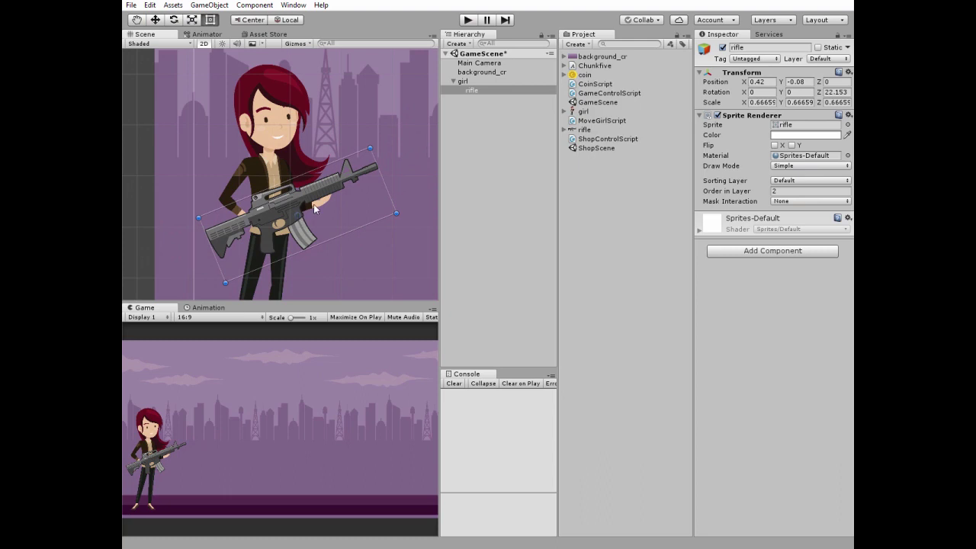
{"action": "left_click", "coordinate": [476, 91]}
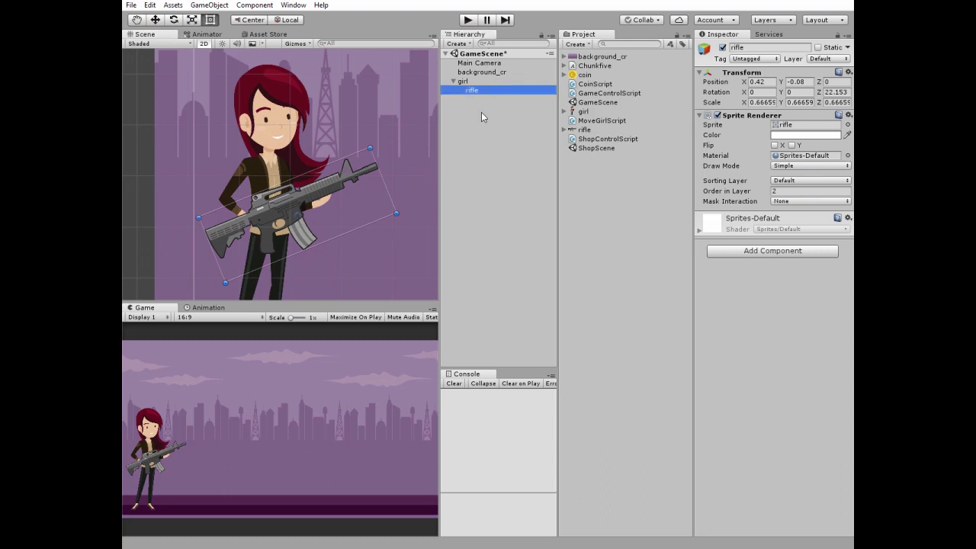
Step: Place the coin sprite in the scene just in front of the rifle and set its Order in Layer to 1
{"action": "scroll", "coordinate": [358, 201], "scroll_direction": "down", "scroll_amount": 6}
{"action": "middle_click_drag", "start_coordinate": [282, 194], "coordinate": [270, 197]}
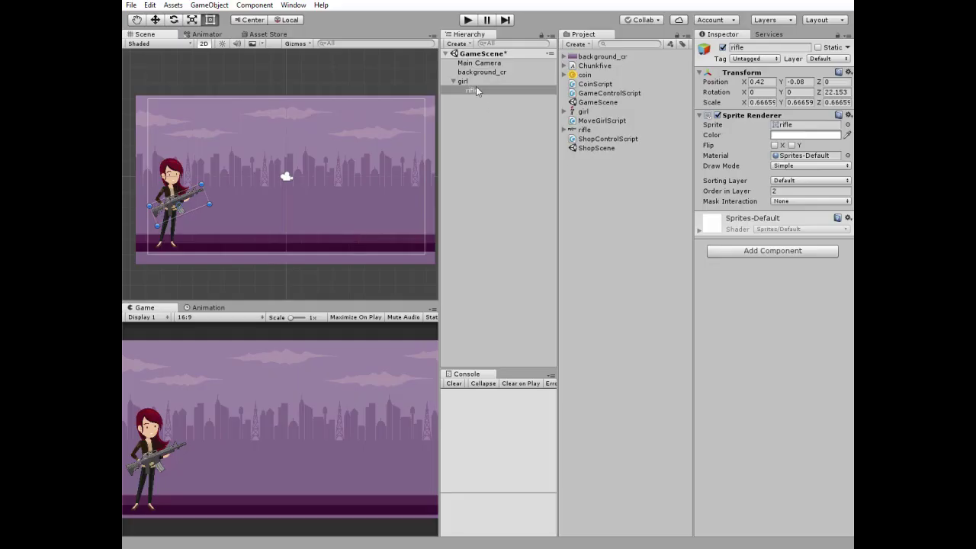
{"action": "left_click_drag", "start_coordinate": [577, 76], "coordinate": [220, 195]}
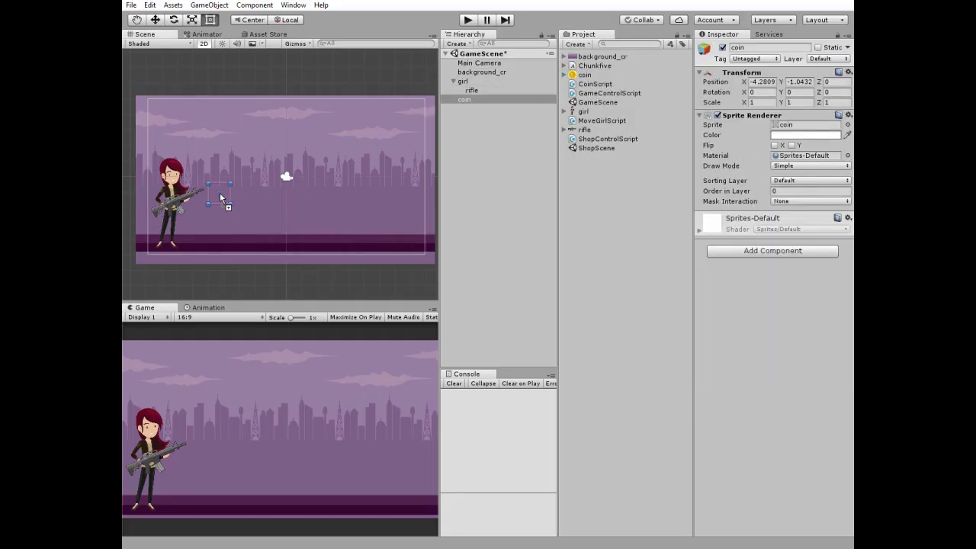
{"action": "left_click", "coordinate": [779, 191]}
{"action": "type", "text": "1"}
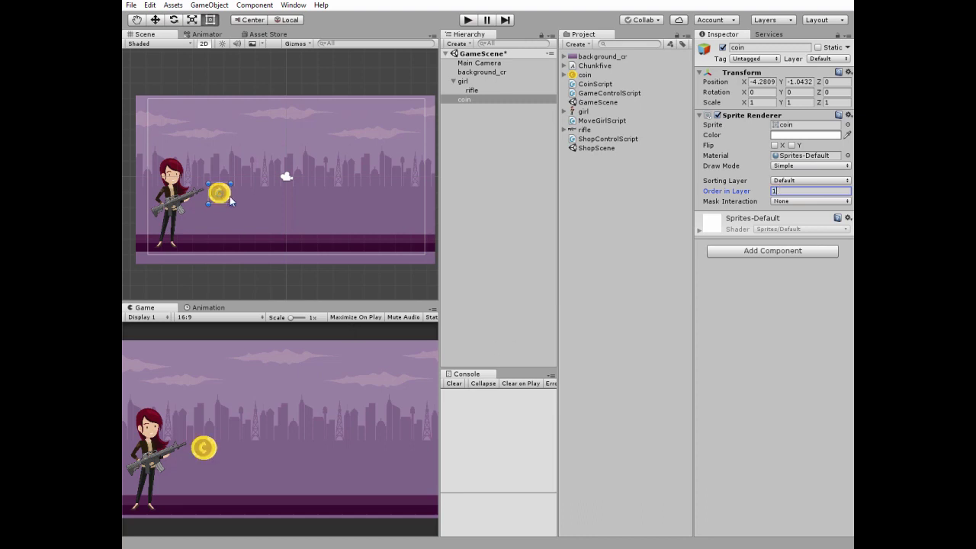
Step: Add a Circle Collider 2D to the coin object and enable Is Trigger on it
{"action": "left_click", "coordinate": [469, 99]}
{"action": "left_click", "coordinate": [745, 251]}
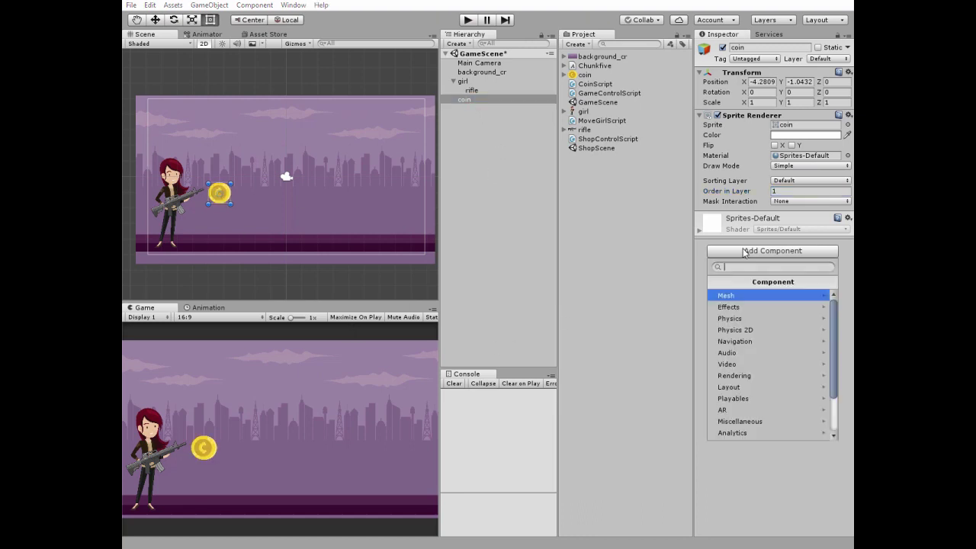
{"action": "left_click", "coordinate": [735, 329]}
{"action": "left_click", "coordinate": [739, 329]}
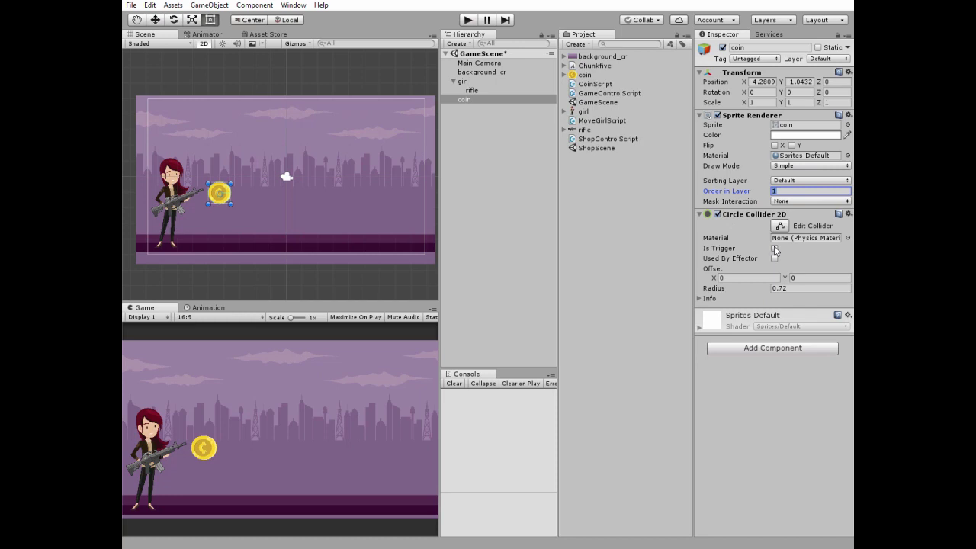
{"action": "left_click", "coordinate": [773, 249]}
Step: Duplicate the coin object seven times
{"action": "scroll", "coordinate": [234, 199], "scroll_direction": "up", "scroll_amount": 2}
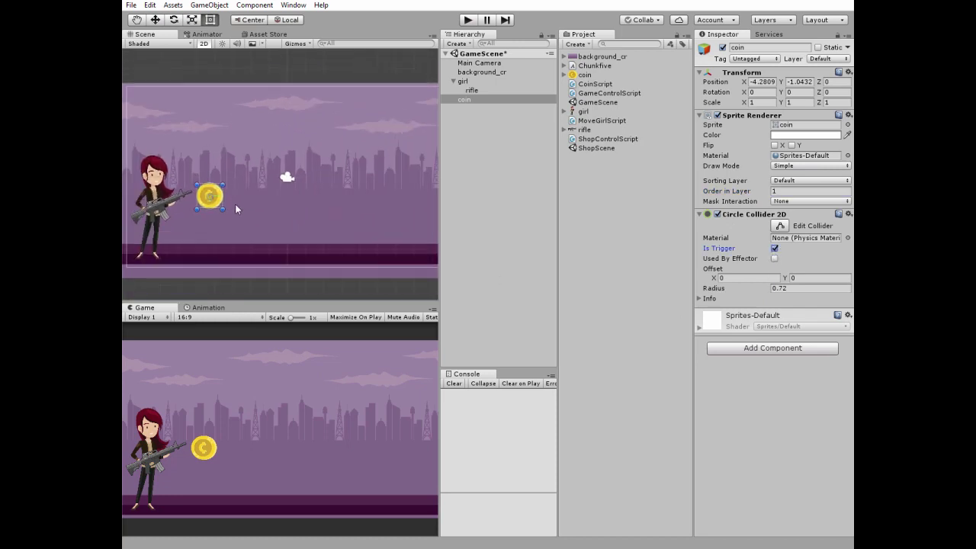
{"action": "scroll", "coordinate": [235, 204], "scroll_direction": "down", "scroll_amount": 1}
{"action": "left_click", "coordinate": [465, 100]}
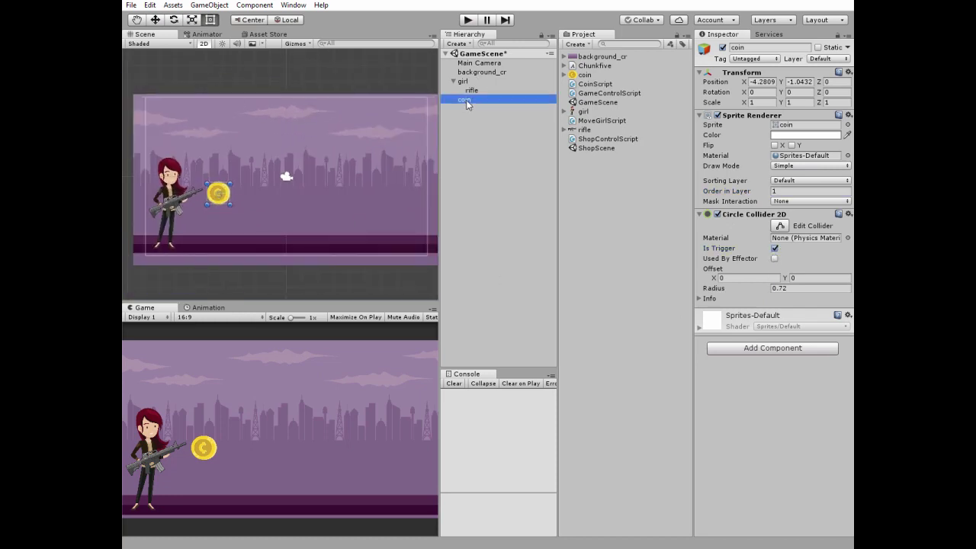
{"action": "key", "text": "ctrl+d"}
{"action": "key", "text": "ctrl+d"}
{"action": "key", "text": "ctrl+d"}
{"action": "key", "text": "ctrl+d"}
{"action": "key", "text": "ctrl+d"}
{"action": "key", "text": "ctrl+d"}
{"action": "key", "text": "ctrl+d"}
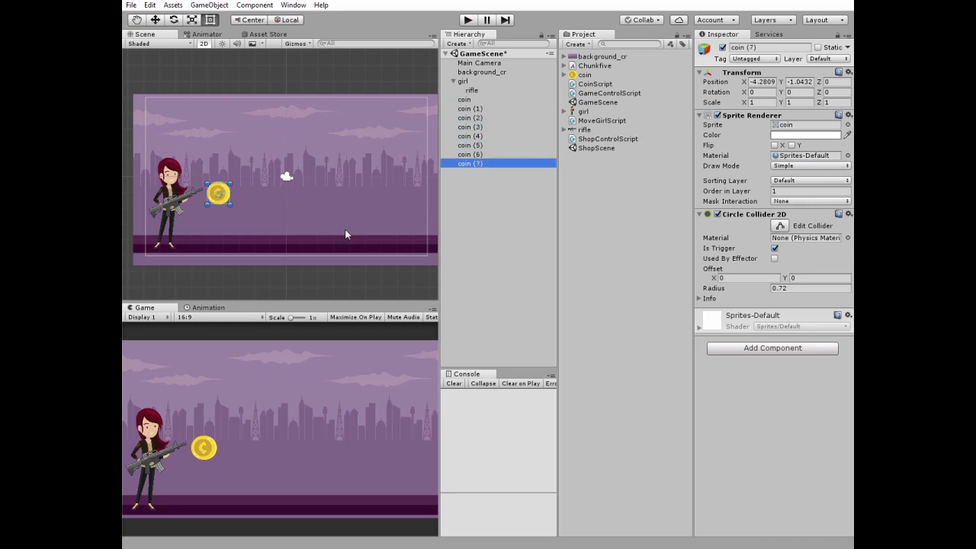
Step: Spread the seven coin copies along X into an evenly spaced horizontal row, ending with coin (7) at about X 7.86
{"action": "left_click", "coordinate": [154, 20]}
{"action": "left_click", "coordinate": [466, 109]}
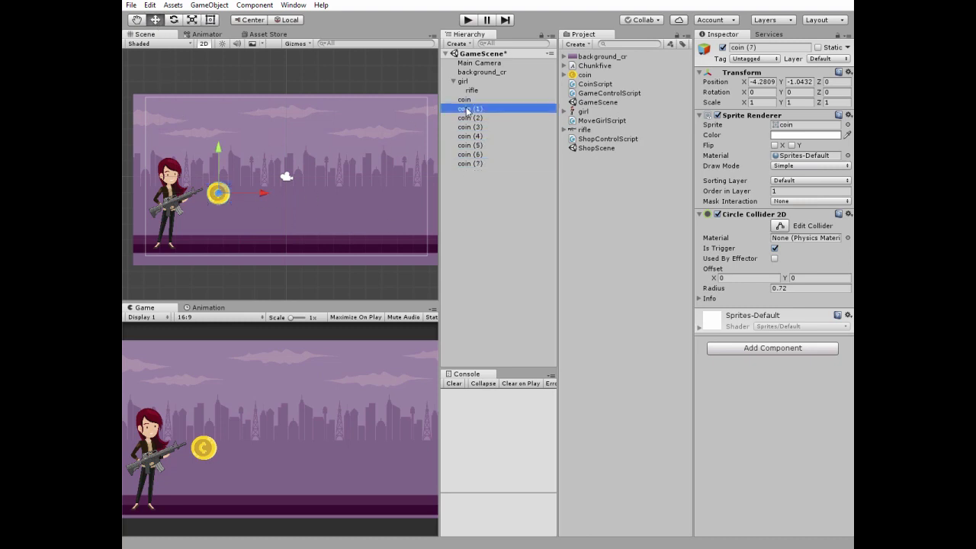
{"action": "left_click_drag", "start_coordinate": [263, 199], "coordinate": [346, 195]}
{"action": "left_click", "coordinate": [479, 118]}
{"action": "left_click", "coordinate": [469, 127]}
{"action": "left_click", "coordinate": [469, 135]}
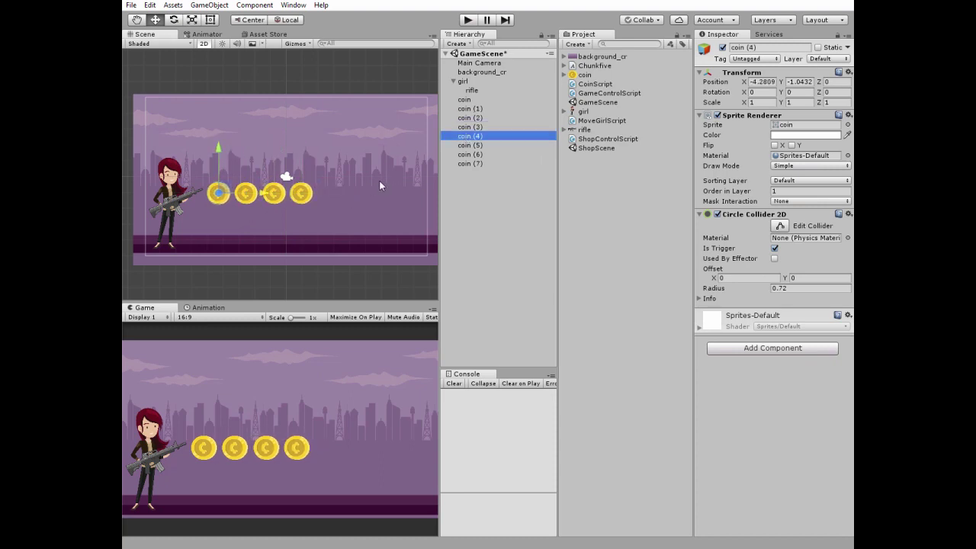
{"action": "left_click_drag", "start_coordinate": [274, 197], "coordinate": [375, 195]}
{"action": "left_click", "coordinate": [470, 145]}
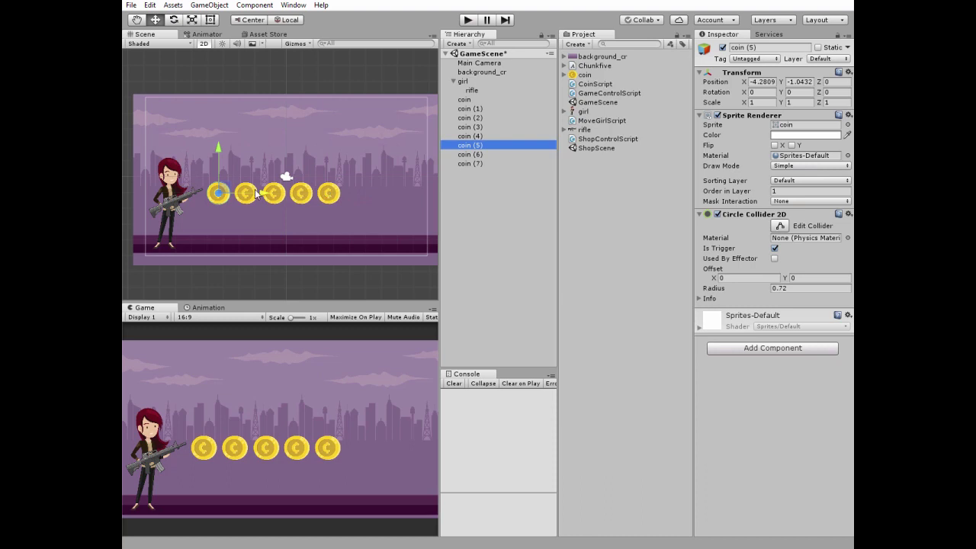
{"action": "left_click_drag", "start_coordinate": [264, 195], "coordinate": [404, 196]}
{"action": "left_click", "coordinate": [488, 154]}
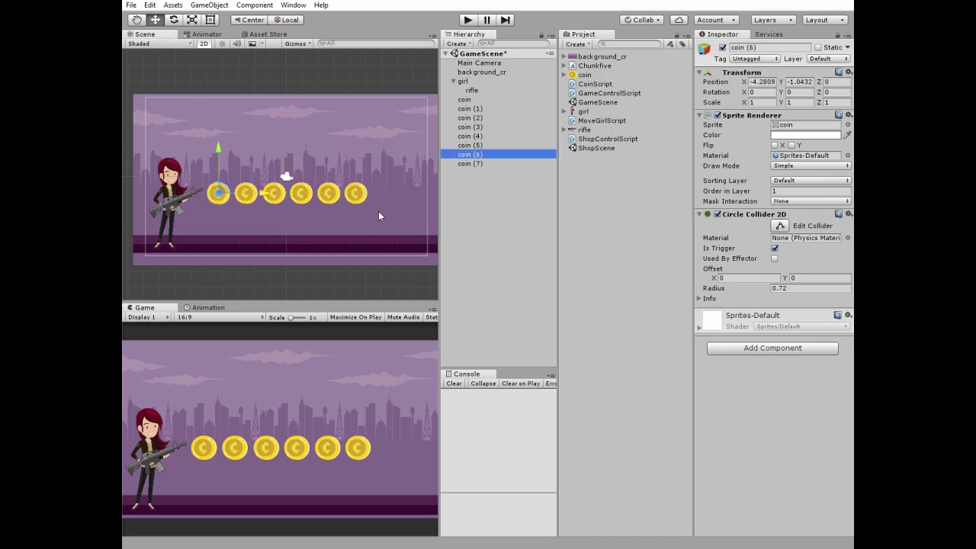
{"action": "left_click_drag", "start_coordinate": [265, 197], "coordinate": [429, 195]}
{"action": "left_click", "coordinate": [469, 163]}
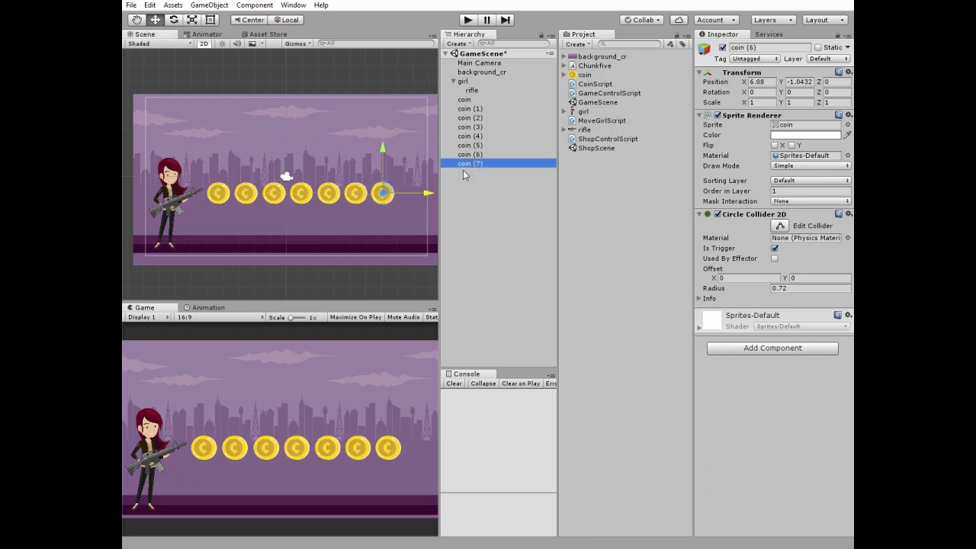
{"action": "left_click_drag", "start_coordinate": [264, 197], "coordinate": [455, 206]}
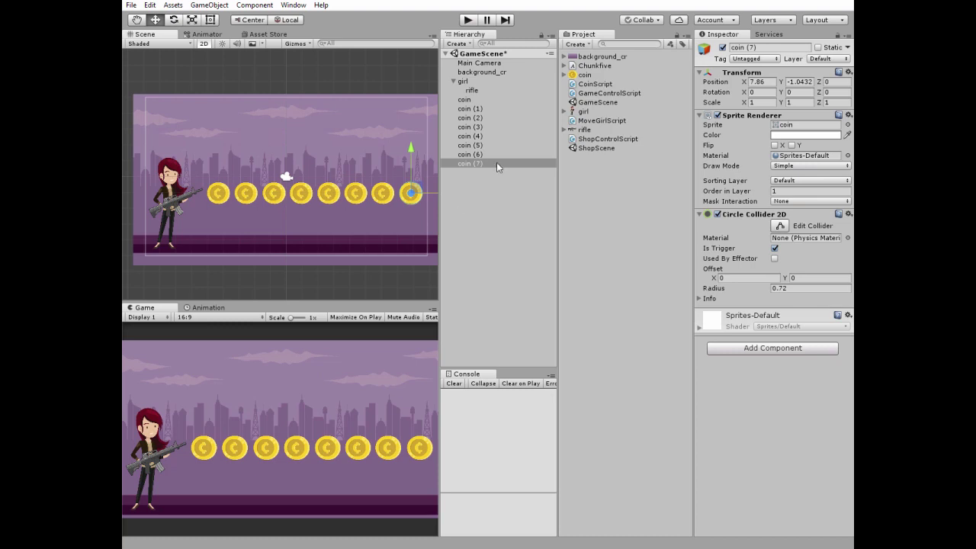
Step: Review the OnTriggerEnter2D code of CoinScript in MonoDevelop and return to Unity
{"action": "left_click", "coordinate": [466, 99]}
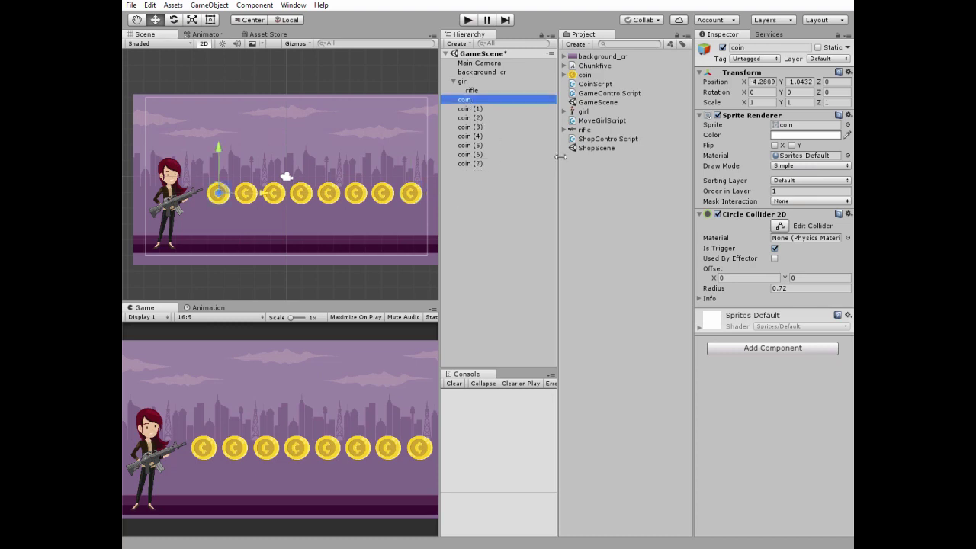
{"action": "double_click", "coordinate": [595, 85]}
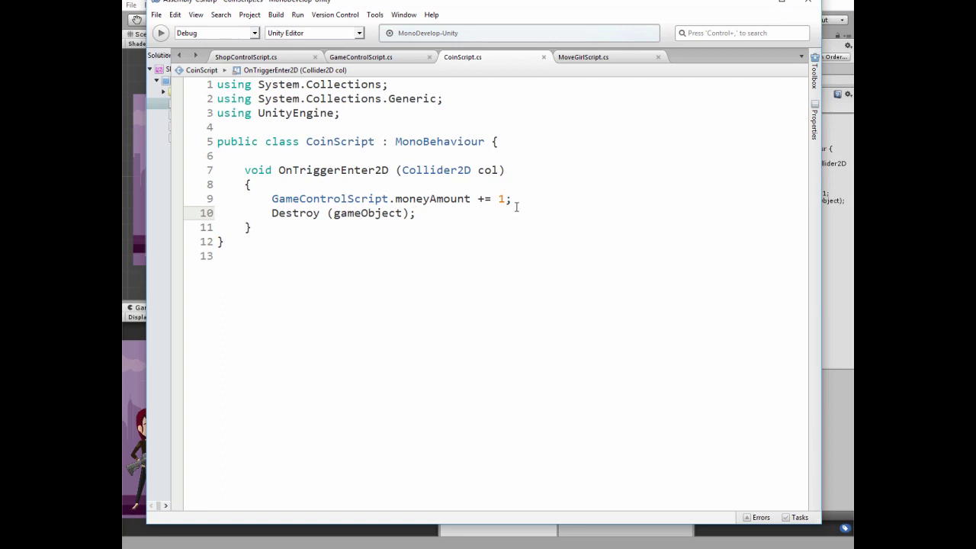
{"action": "left_click", "coordinate": [756, 4]}
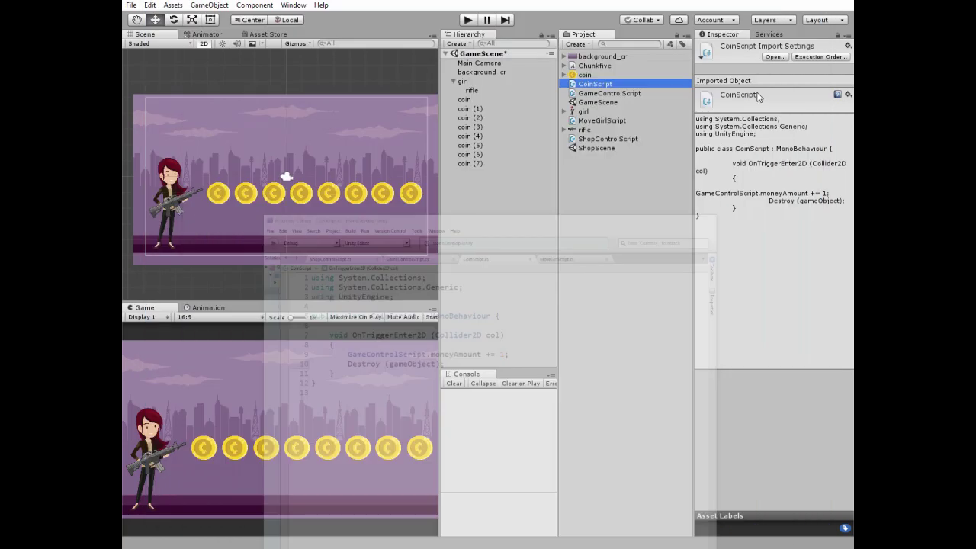
Step: Attach CoinScript to all eight coin objects at once
{"action": "left_click", "coordinate": [463, 99]}
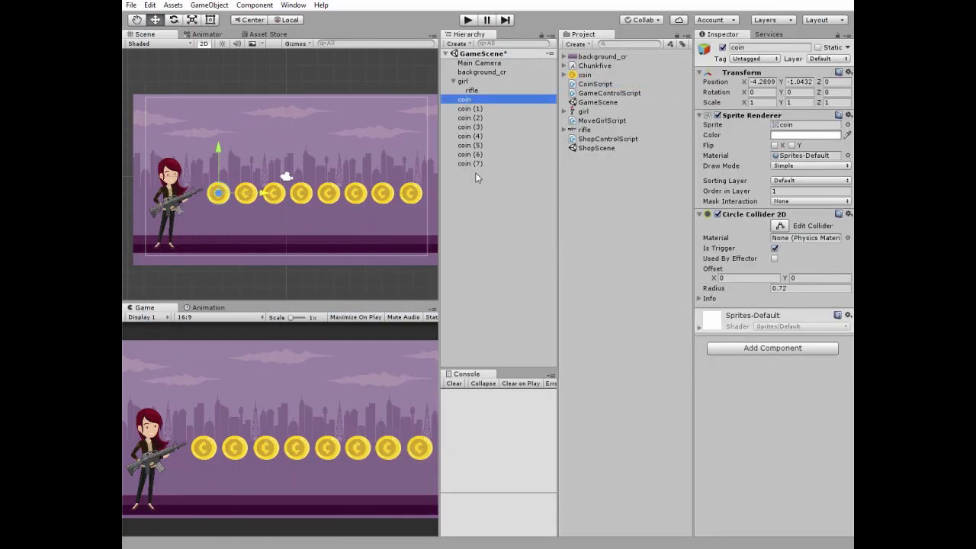
{"action": "left_click", "coordinate": [470, 164], "text": "shift"}
{"action": "left_click", "coordinate": [767, 347]}
{"action": "scroll", "coordinate": [753, 457], "scroll_direction": "down", "scroll_amount": 3}
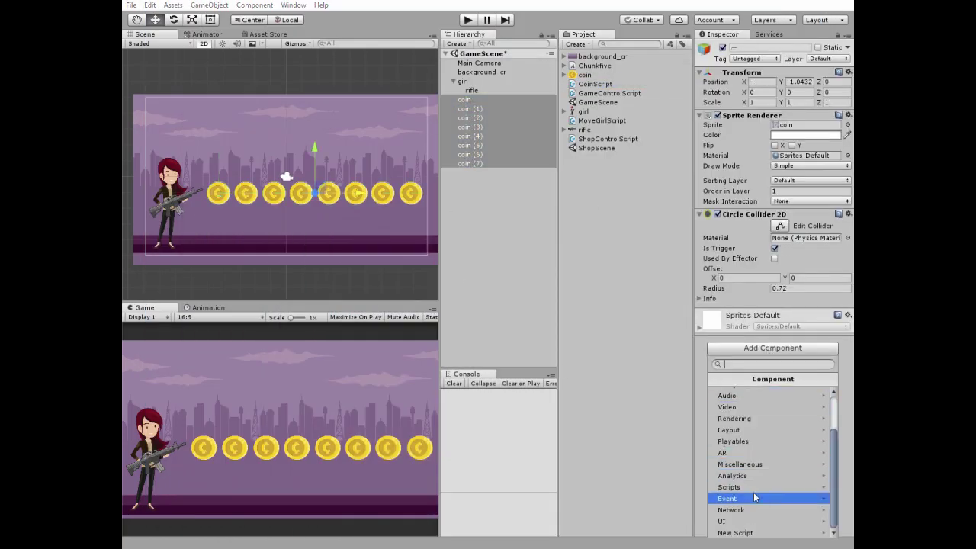
{"action": "left_click", "coordinate": [753, 487]}
{"action": "left_click", "coordinate": [735, 404]}
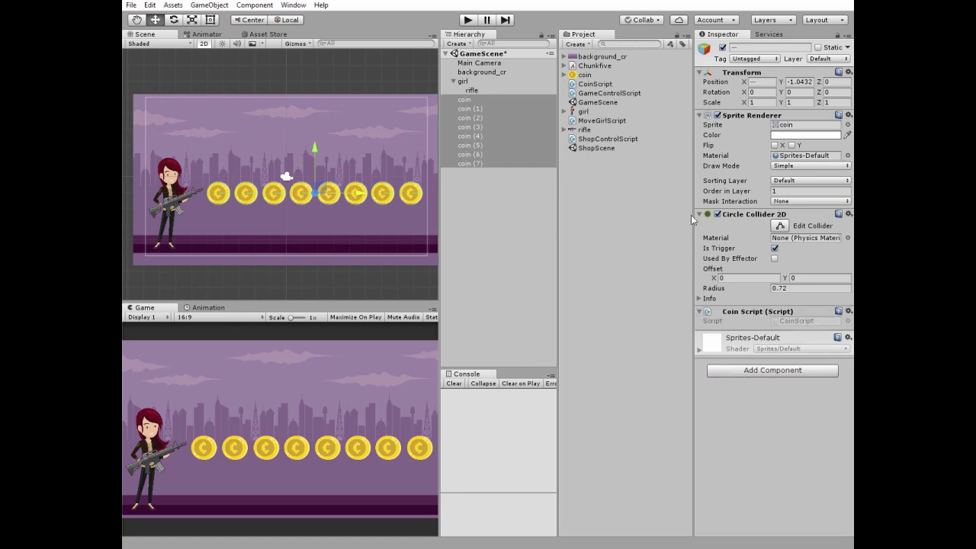
{"action": "left_click", "coordinate": [480, 100]}
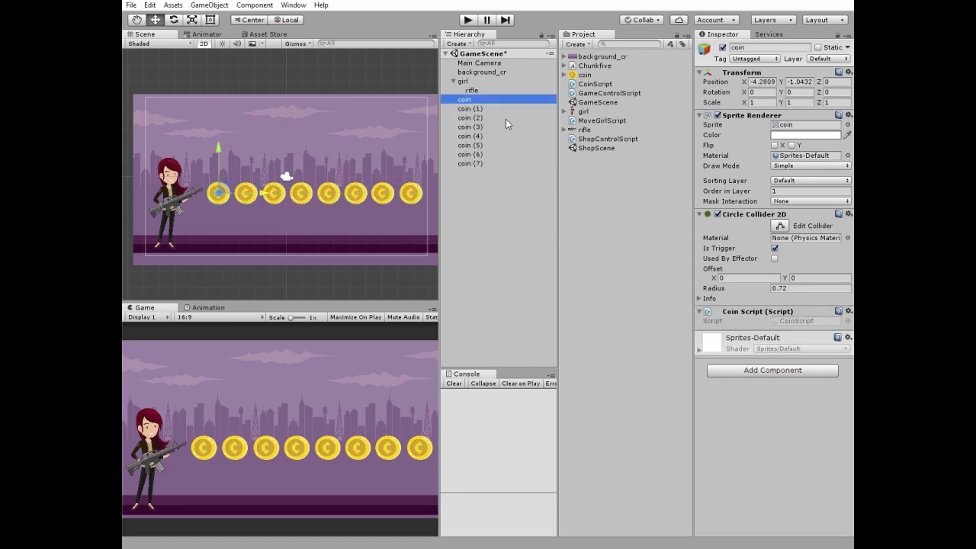
Step: Create a UI Text object in GameScene and rename it Money
{"action": "left_click", "coordinate": [457, 44]}
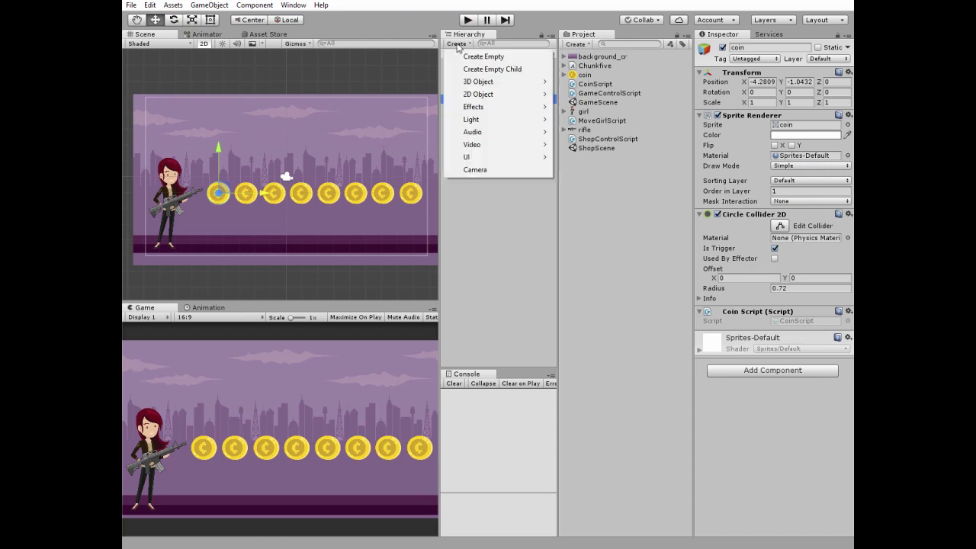
{"action": "mouse_move", "coordinate": [550, 158]}
{"action": "left_click", "coordinate": [581, 158]}
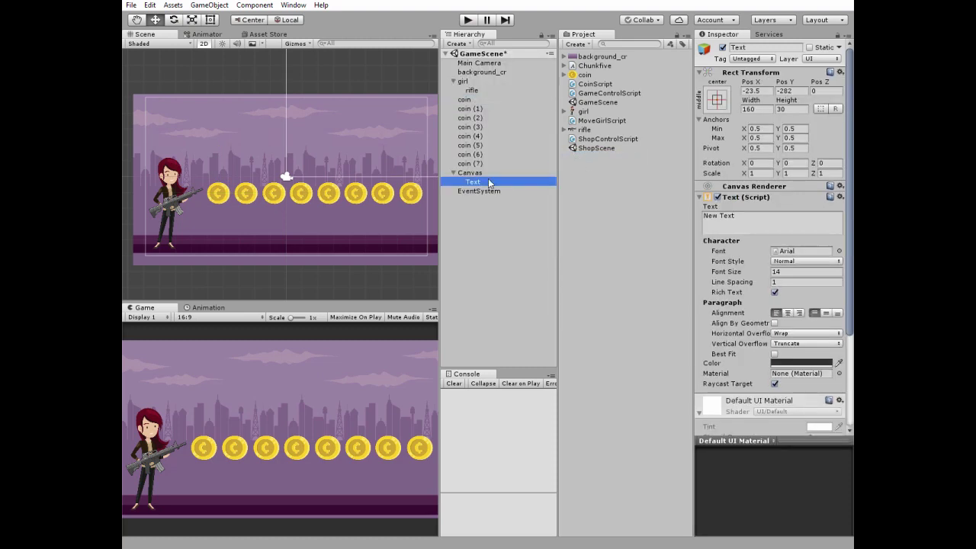
{"action": "type", "text": "Money"}
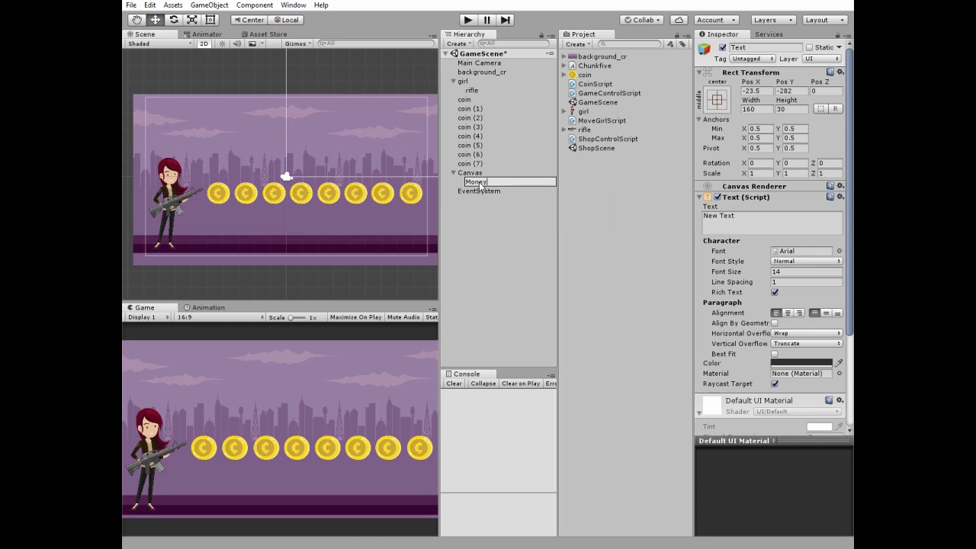
{"action": "key", "text": "Return"}
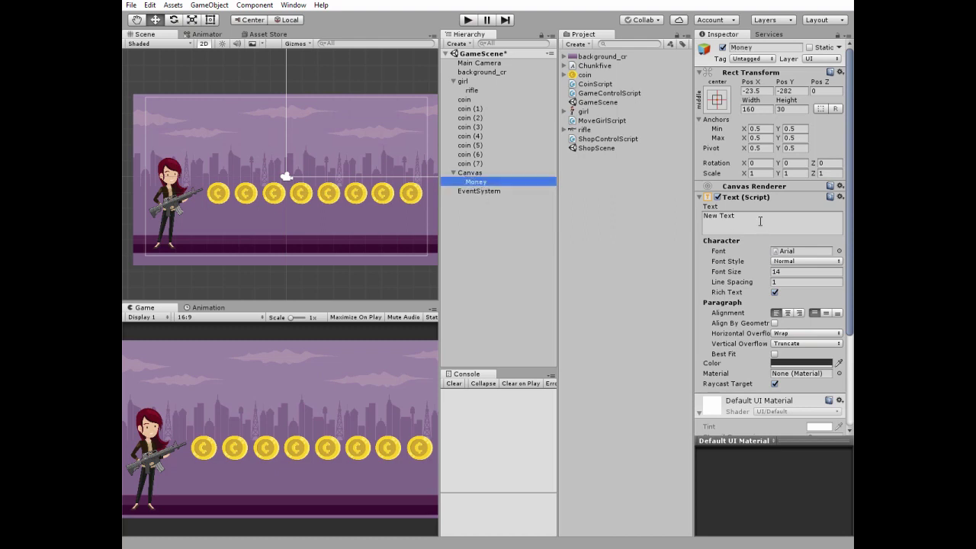
Step: Set the Money object's text to "Money" and its font to Chunkfive
{"action": "left_click", "coordinate": [760, 221]}
{"action": "type", "text": "Money"}
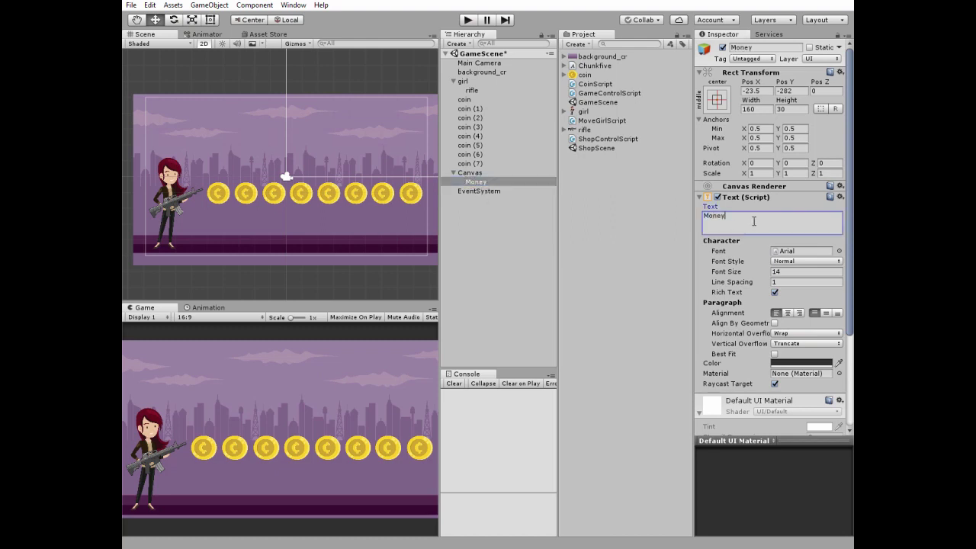
{"action": "left_click", "coordinate": [839, 251]}
{"action": "left_click", "coordinate": [500, 124]}
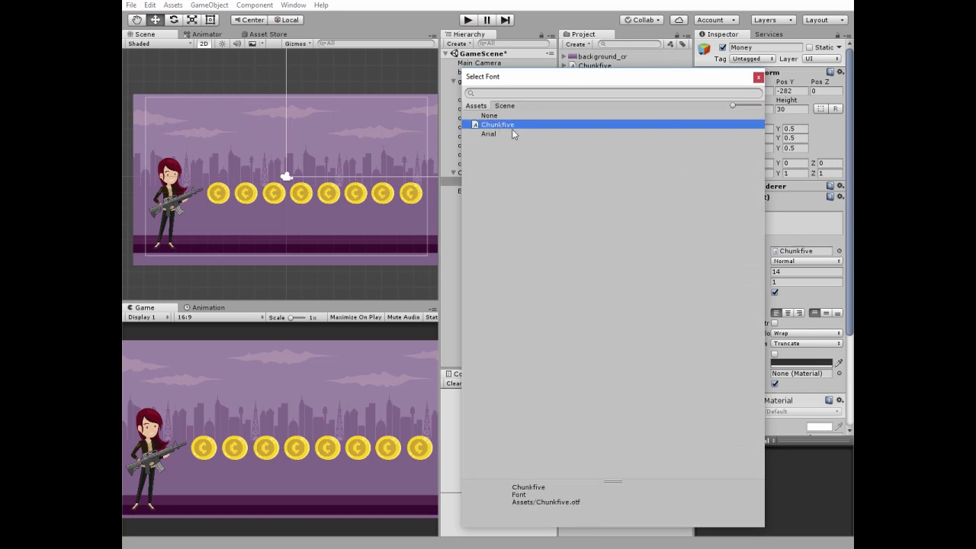
{"action": "key", "text": "Return"}
Step: Anchor the Money text at the canvas's top center, including pivot and position, and format it with font size 30 and centered alignment
{"action": "left_click", "coordinate": [716, 100]}
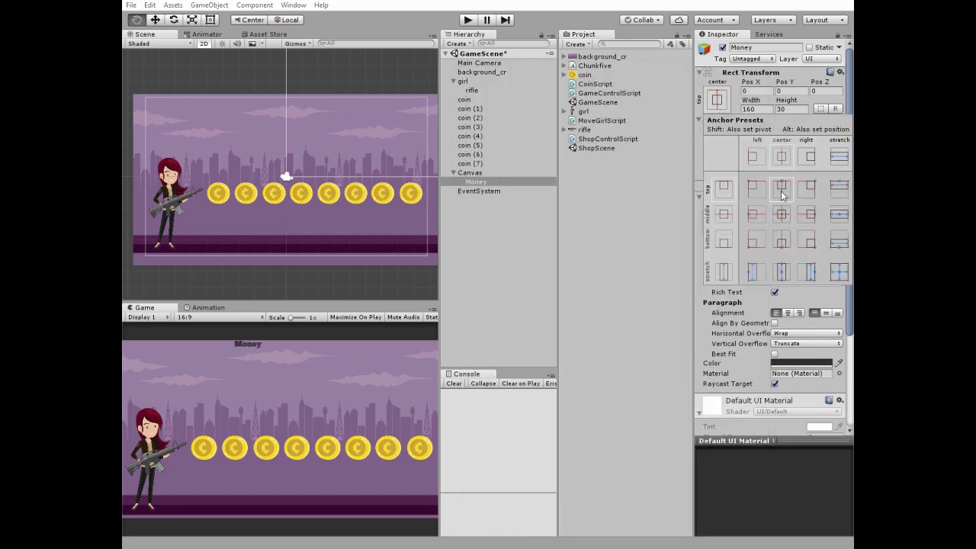
{"action": "left_click", "coordinate": [780, 191]}
{"action": "left_click", "coordinate": [789, 271]}
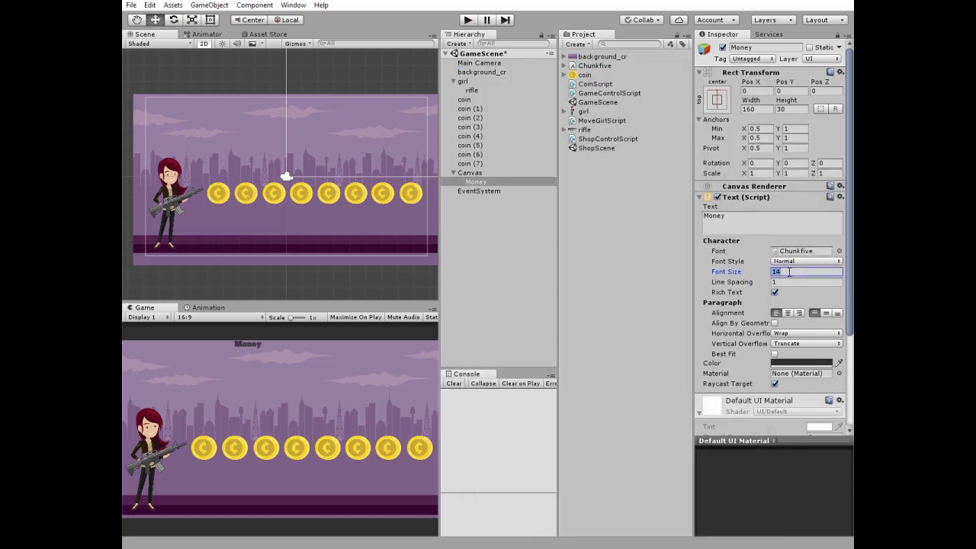
{"action": "type", "text": "30"}
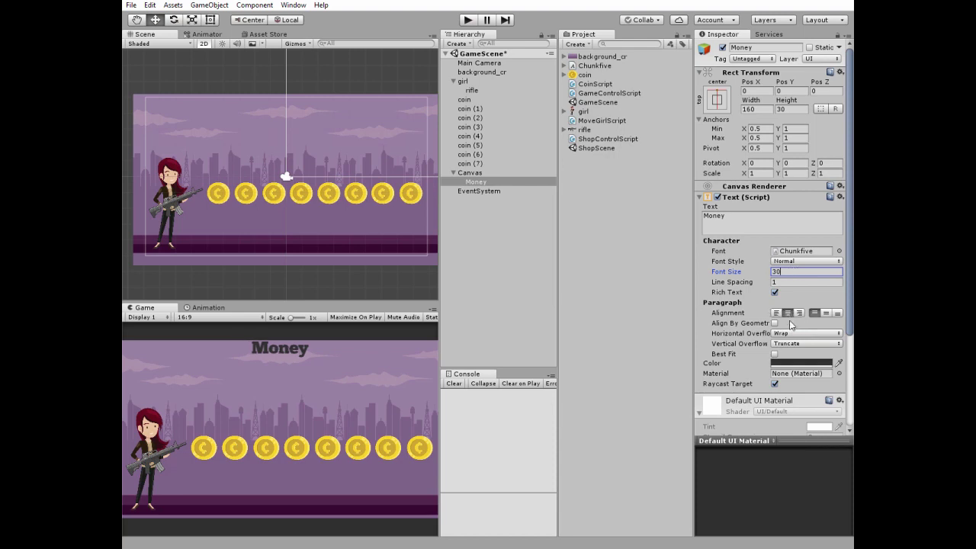
Step: Set both the vertical and horizontal overflow of the Money text to Overflow
{"action": "left_click", "coordinate": [792, 333]}
{"action": "left_click", "coordinate": [792, 344]}
{"action": "left_click", "coordinate": [794, 344]}
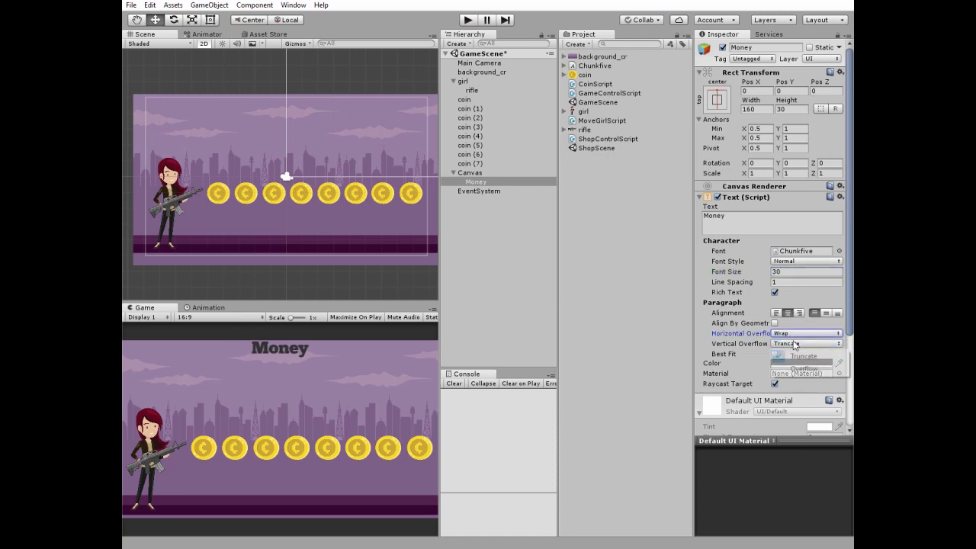
{"action": "left_click", "coordinate": [801, 368]}
{"action": "left_click", "coordinate": [797, 333]}
{"action": "left_click", "coordinate": [800, 357]}
Step: Color the Money text white and lower it to a Pos Y of about -7.94
{"action": "left_click", "coordinate": [805, 365]}
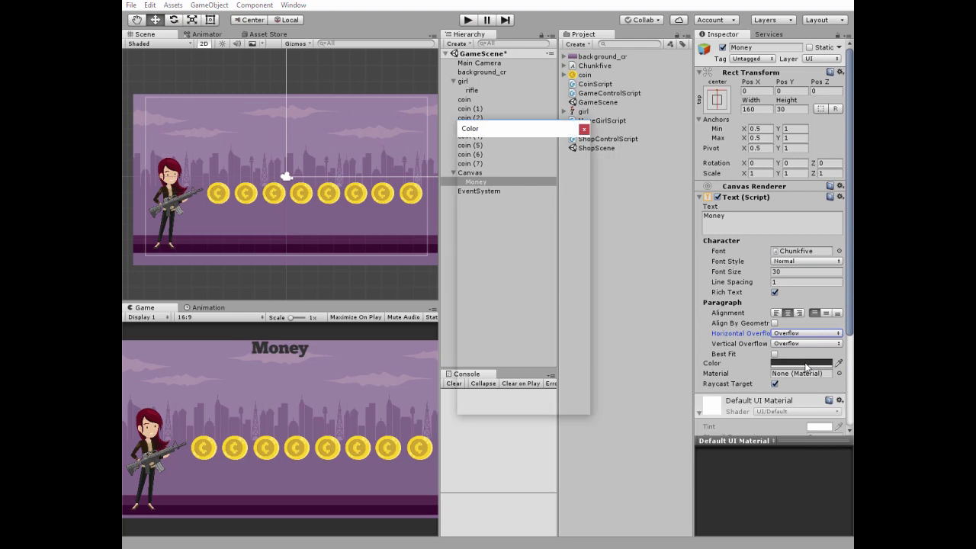
{"action": "left_click", "coordinate": [478, 177]}
{"action": "left_click", "coordinate": [584, 129]}
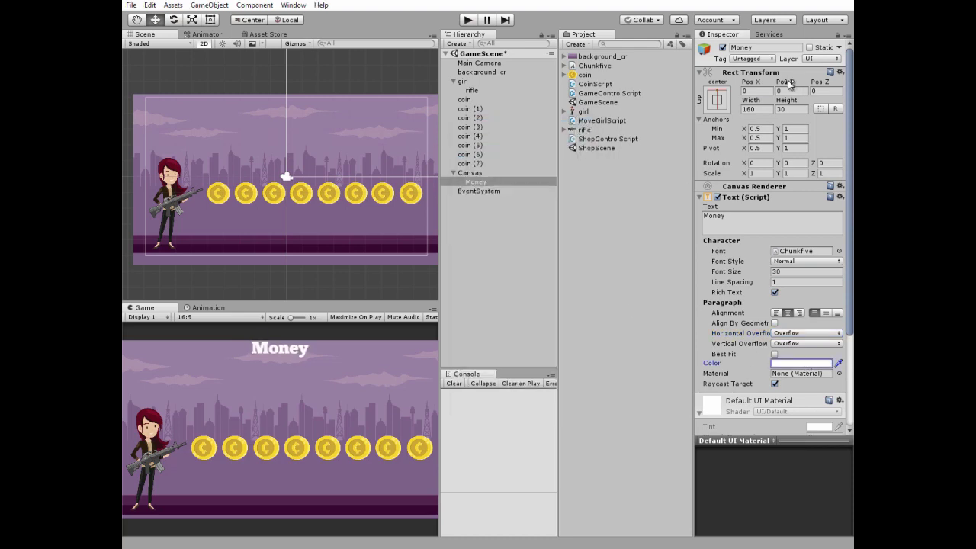
{"action": "left_click_drag", "start_coordinate": [789, 83], "coordinate": [671, 107]}
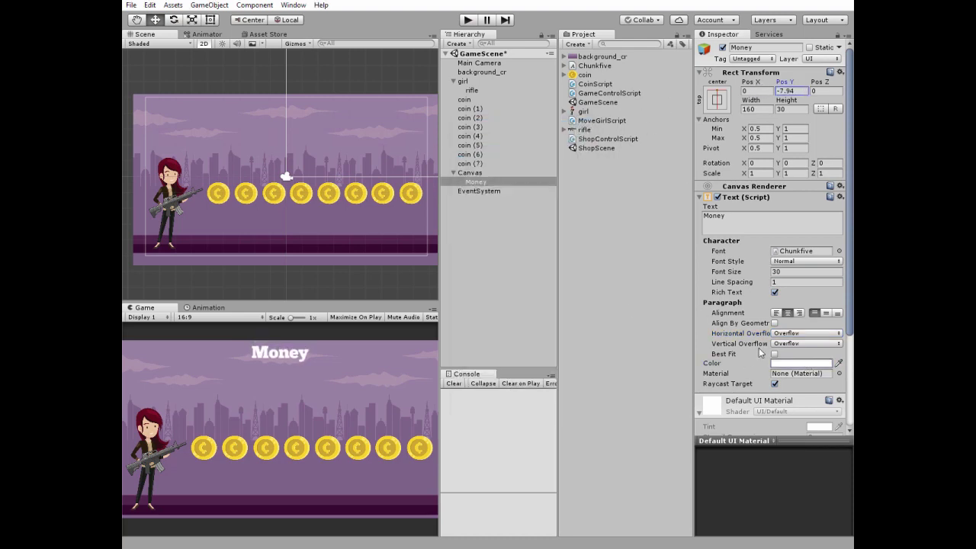
Step: Add a UI Button under the Canvas and rename it GotoShop
{"action": "right_click", "coordinate": [477, 173]}
{"action": "mouse_move", "coordinate": [538, 356]}
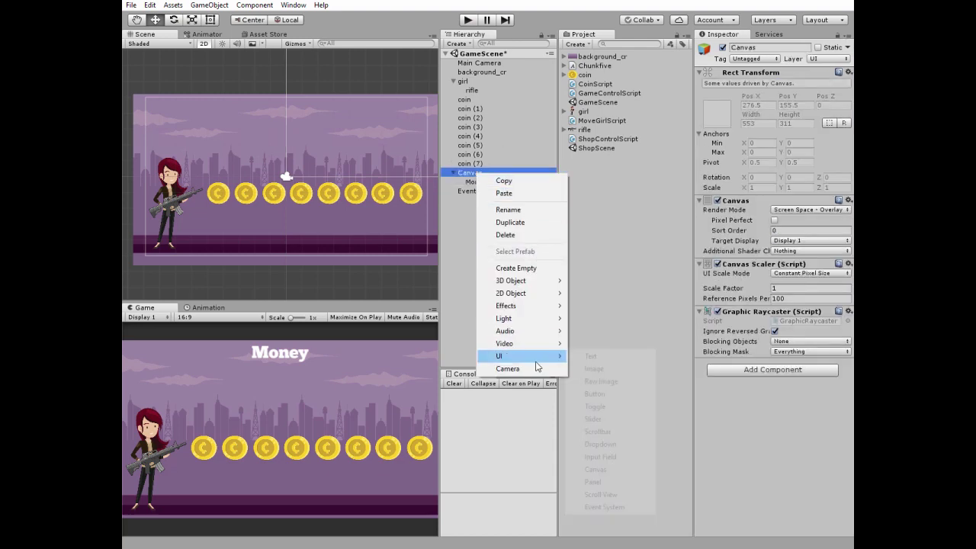
{"action": "left_click", "coordinate": [592, 394]}
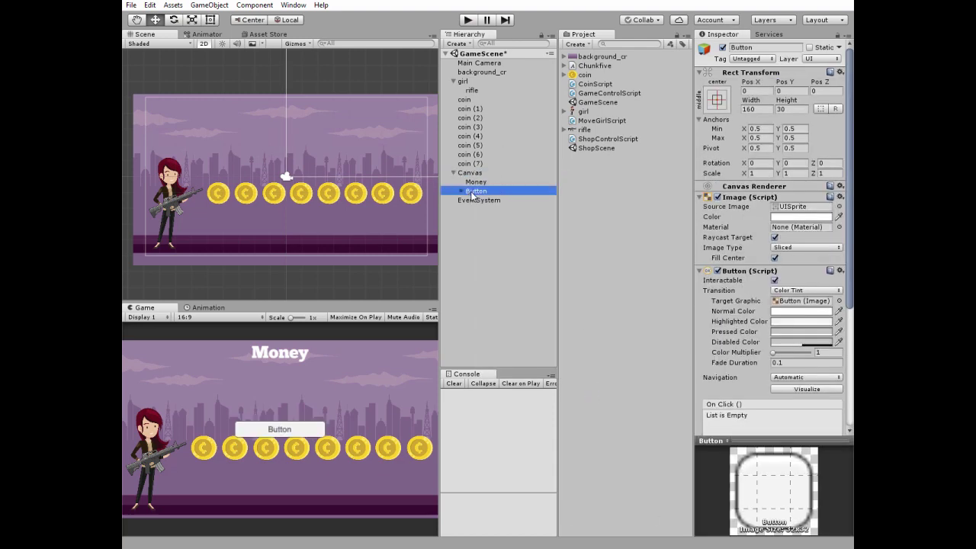
{"action": "left_click", "coordinate": [472, 191]}
{"action": "type", "text": "Goto"}
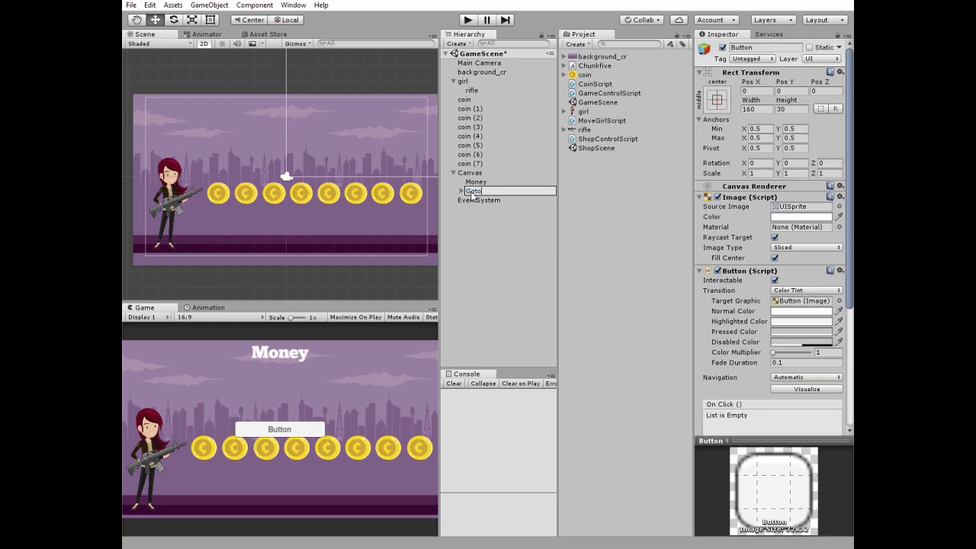
{"action": "type", "text": "Shop"}
{"action": "key", "text": "Return"}
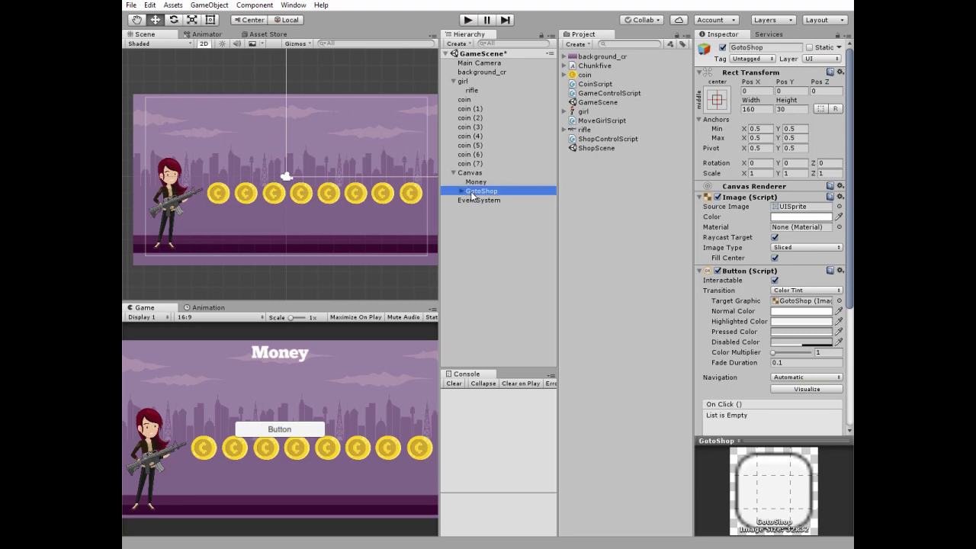
Step: Set the GotoShop button's label to "To Shop" in the Chunkfive font at size 20
{"action": "left_click", "coordinate": [460, 191]}
{"action": "left_click", "coordinate": [481, 201]}
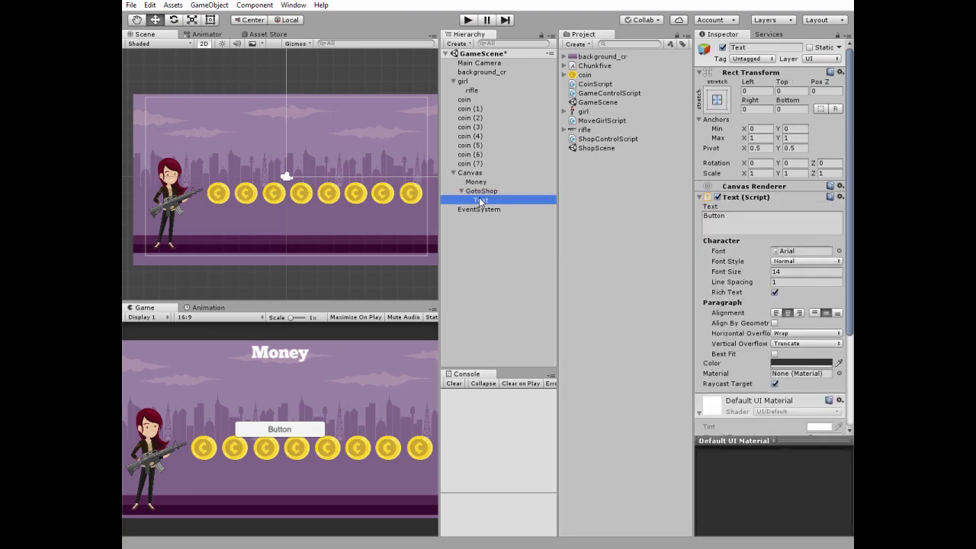
{"action": "left_click", "coordinate": [738, 216]}
{"action": "type", "text": "To Shop"}
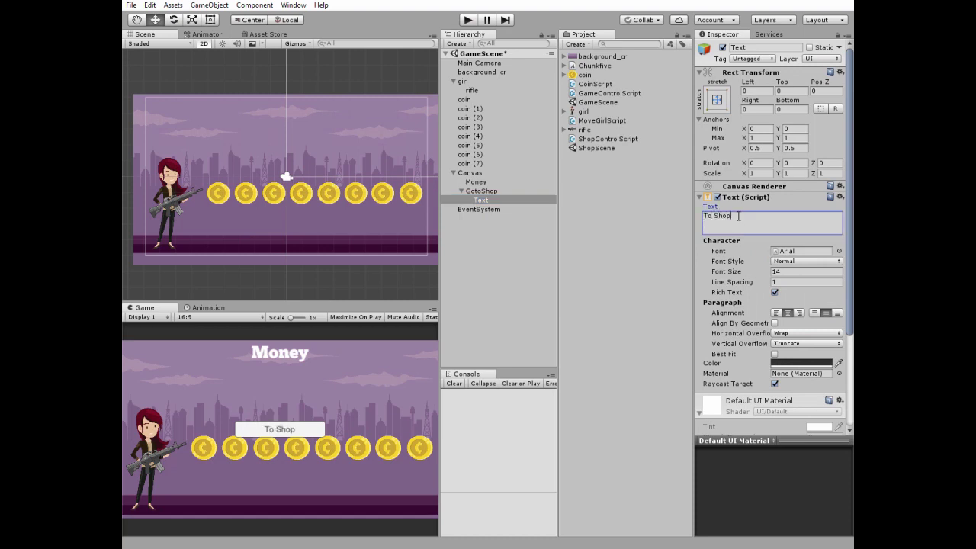
{"action": "left_click", "coordinate": [838, 251]}
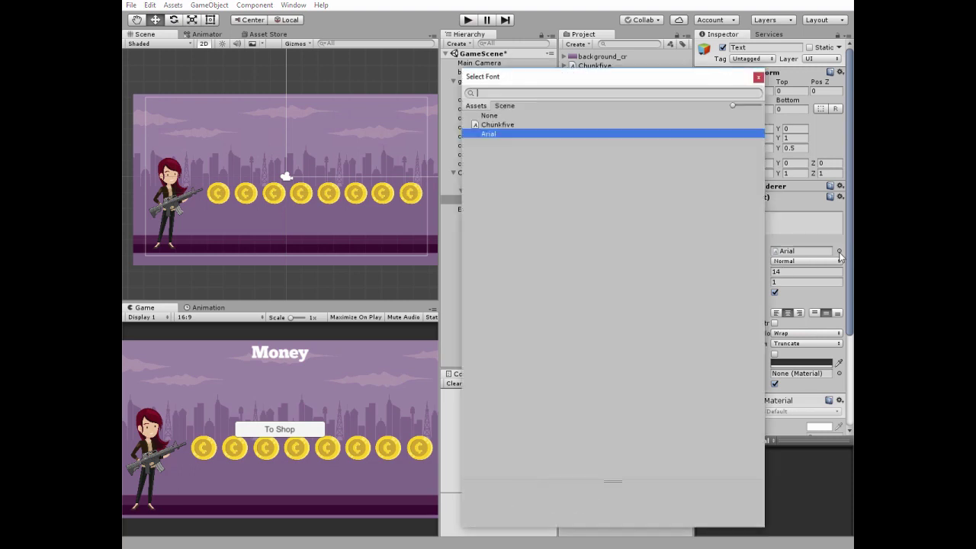
{"action": "left_click", "coordinate": [497, 124]}
{"action": "left_click", "coordinate": [759, 77]}
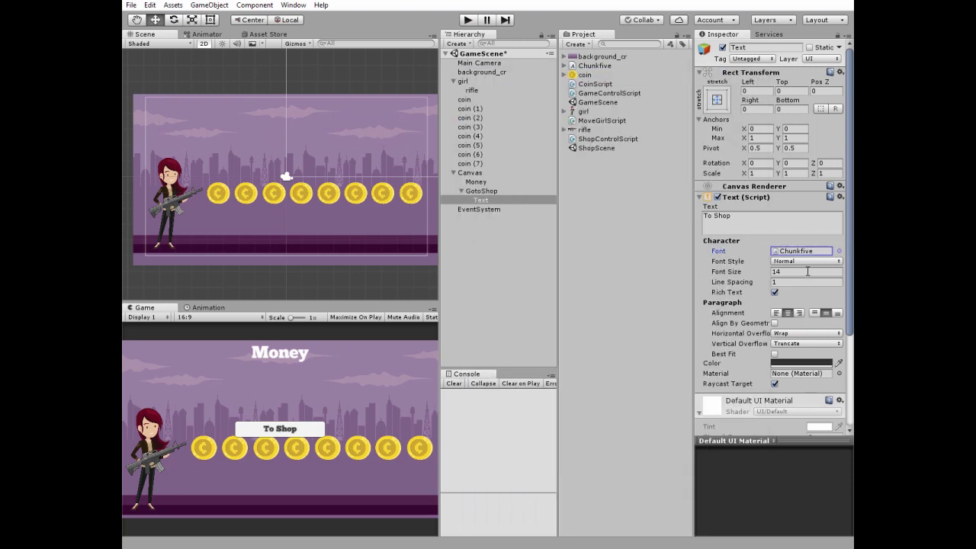
{"action": "left_click", "coordinate": [800, 272]}
{"action": "type", "text": "20"}
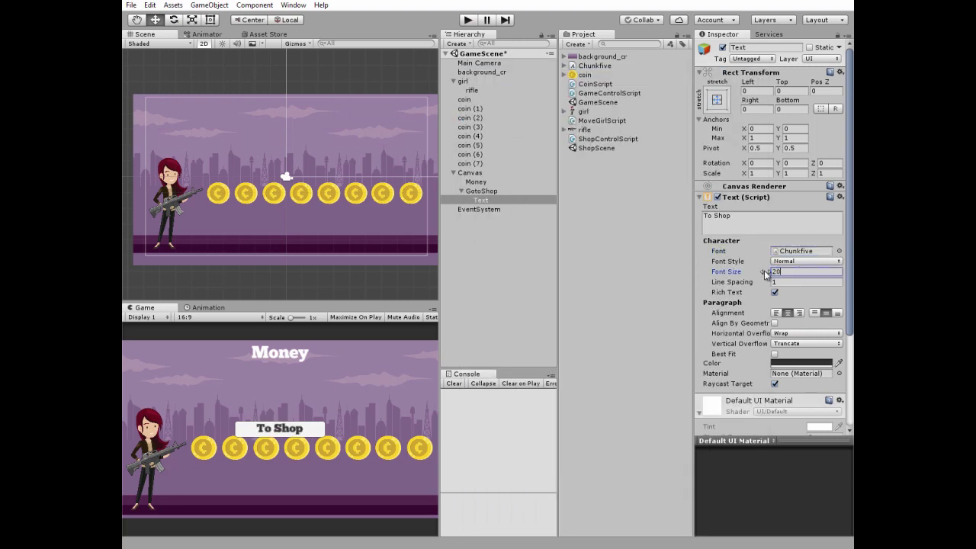
Step: Anchor the GotoShop button to the canvas's bottom-right corner, including its pivot and position
{"action": "left_click", "coordinate": [481, 191]}
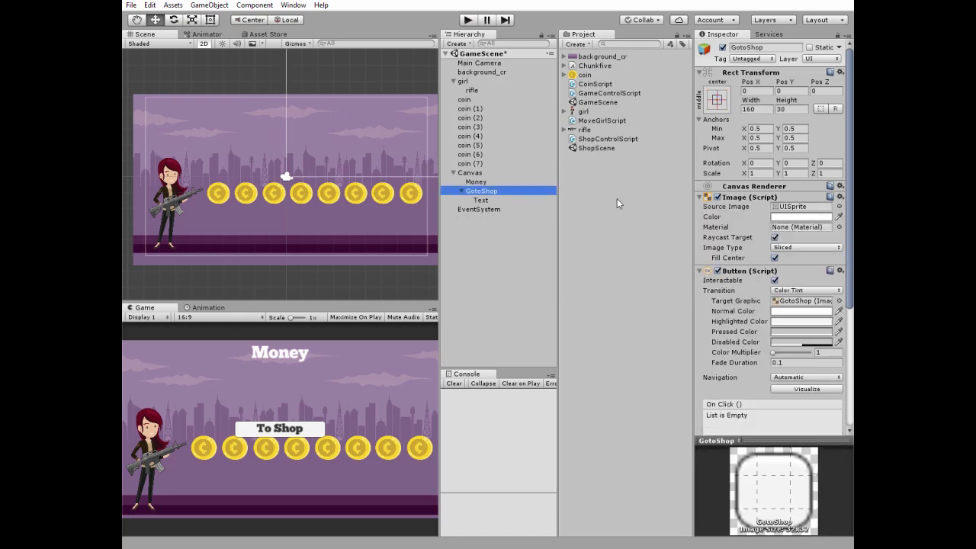
{"action": "left_click", "coordinate": [717, 99]}
{"action": "left_click", "coordinate": [809, 241], "text": "alt+shift"}
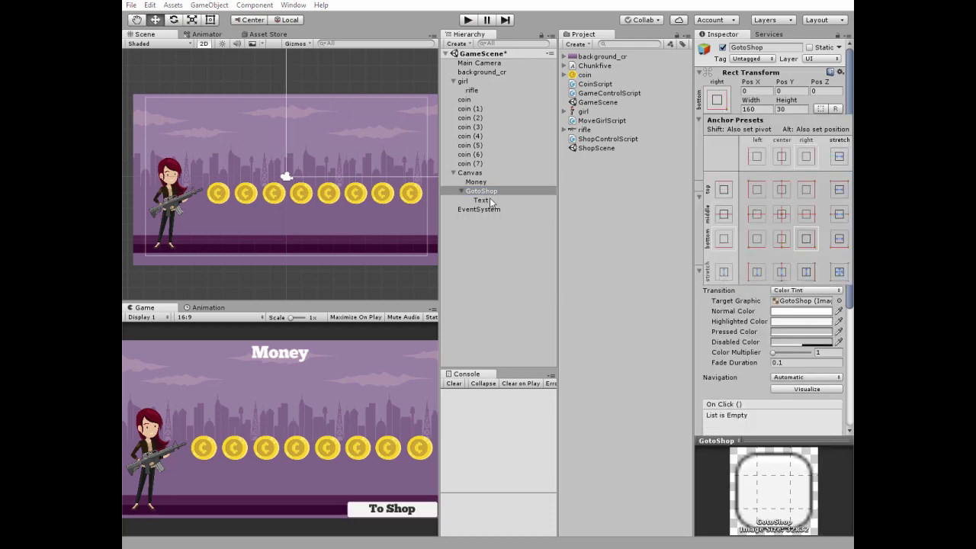
{"action": "left_click", "coordinate": [492, 221]}
Step: Create an empty object in GameScene and rename it GameControl
{"action": "left_click", "coordinate": [457, 44]}
{"action": "left_click", "coordinate": [484, 56]}
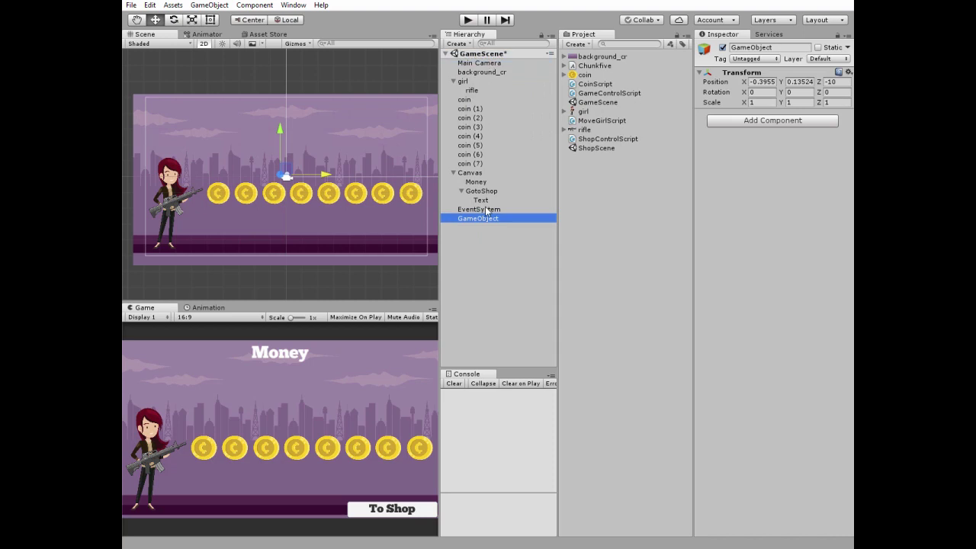
{"action": "type", "text": "Game"}
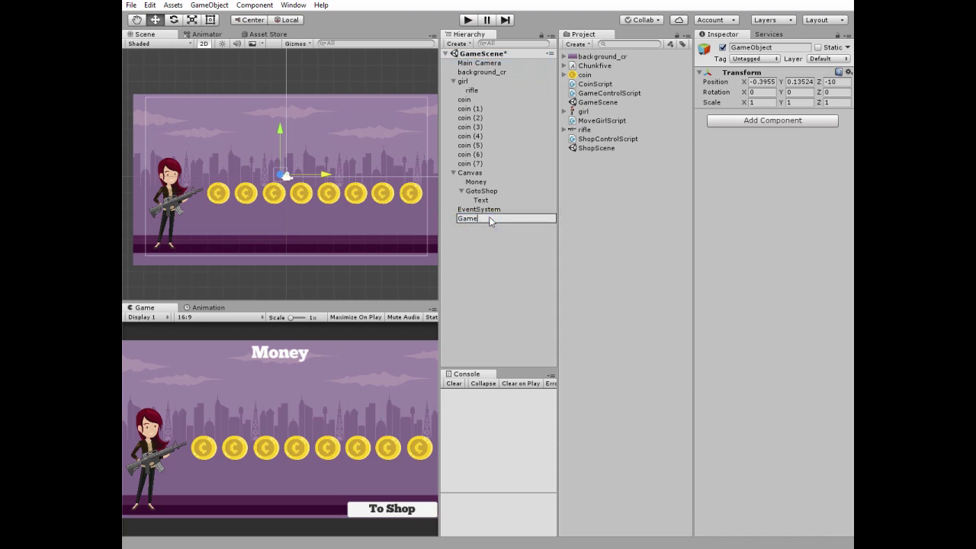
{"action": "type", "text": "Control"}
{"action": "key", "text": "Return"}
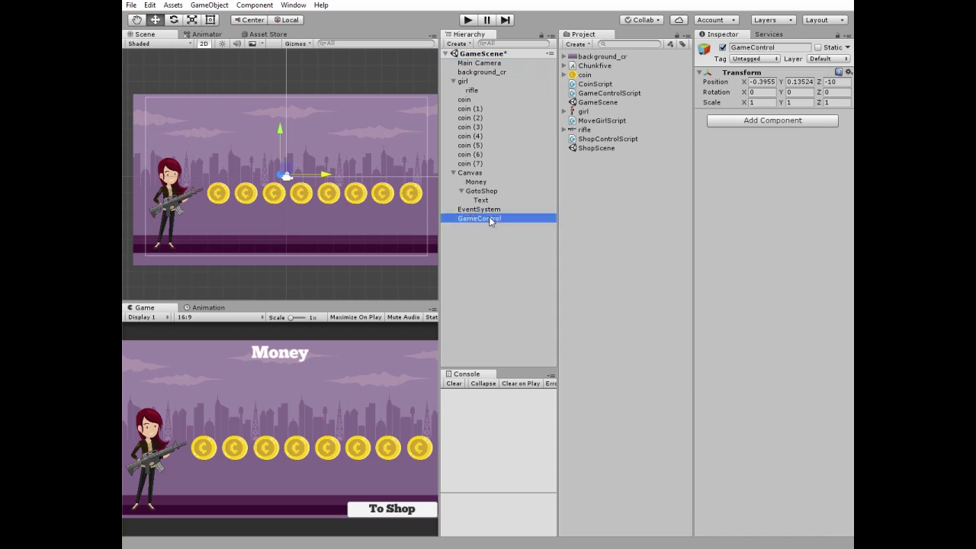
Step: Open GameControlScript in MonoDevelop and review its variables and its Start, Update and gotoShop methods
{"action": "double_click", "coordinate": [590, 94]}
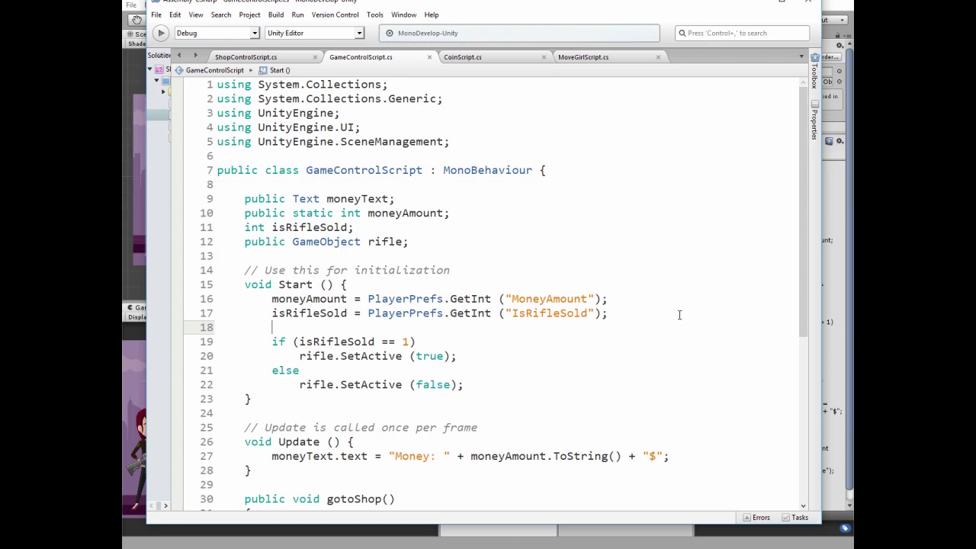
{"action": "scroll", "coordinate": [680, 315], "scroll_direction": "down", "scroll_amount": 1}
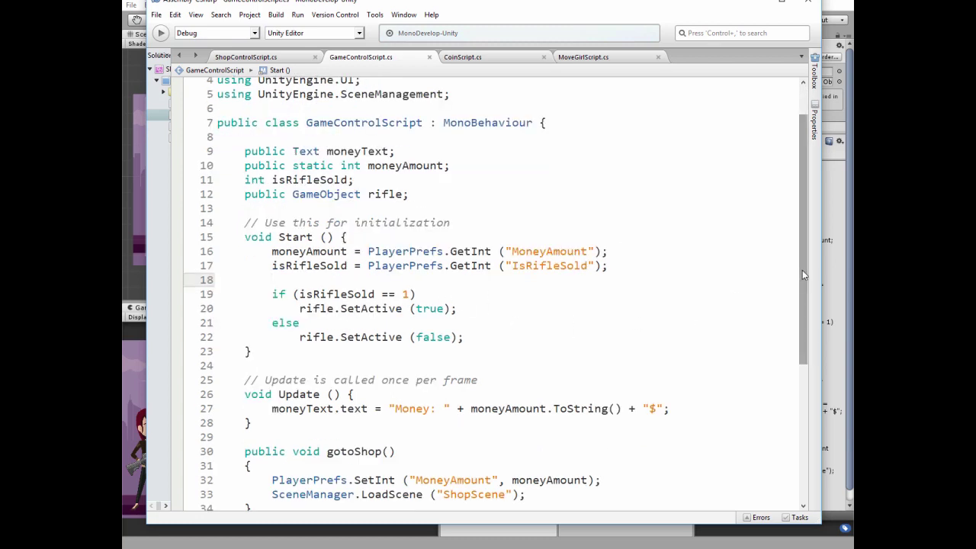
{"action": "left_click_drag", "start_coordinate": [802, 269], "coordinate": [802, 359]}
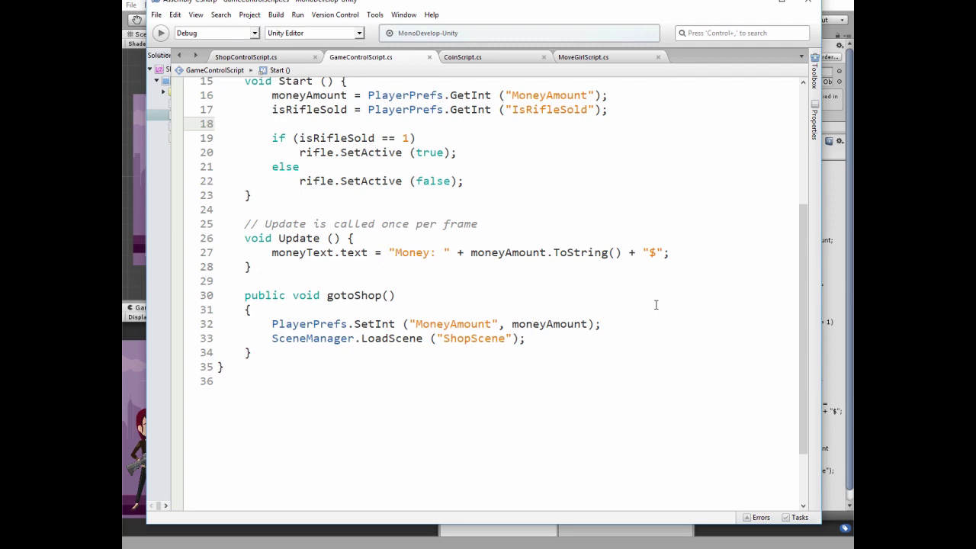
{"action": "scroll", "coordinate": [655, 305], "scroll_direction": "up", "scroll_amount": 5}
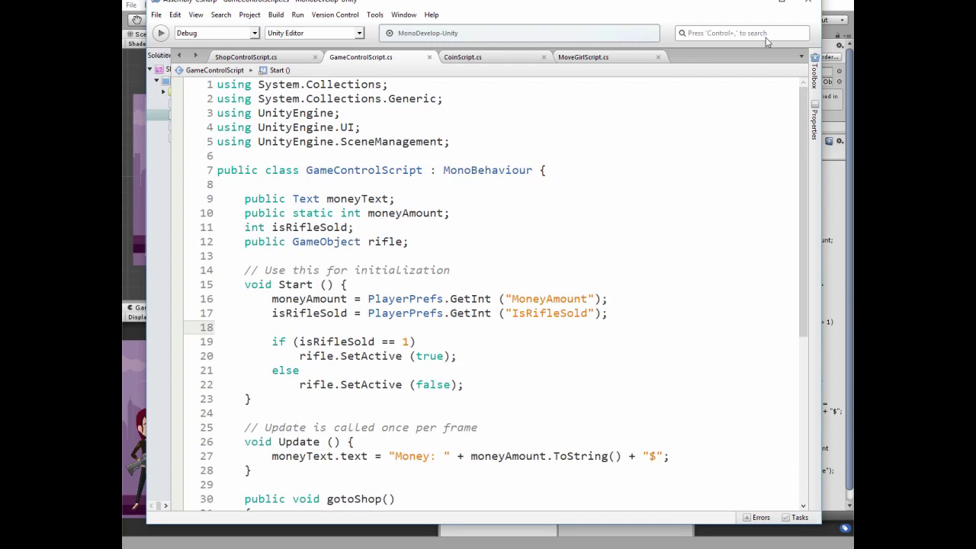
{"action": "left_click", "coordinate": [756, 3]}
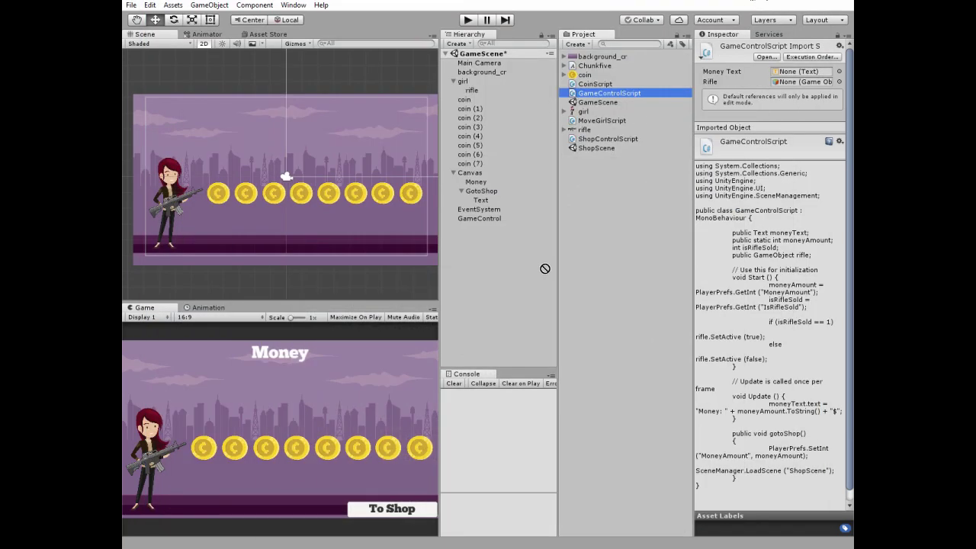
Step: Attach GameControlScript to GameControl and assign the Money text and the rifle object to its Money Text and Rifle references
{"action": "left_click_drag", "start_coordinate": [545, 268], "coordinate": [491, 222]}
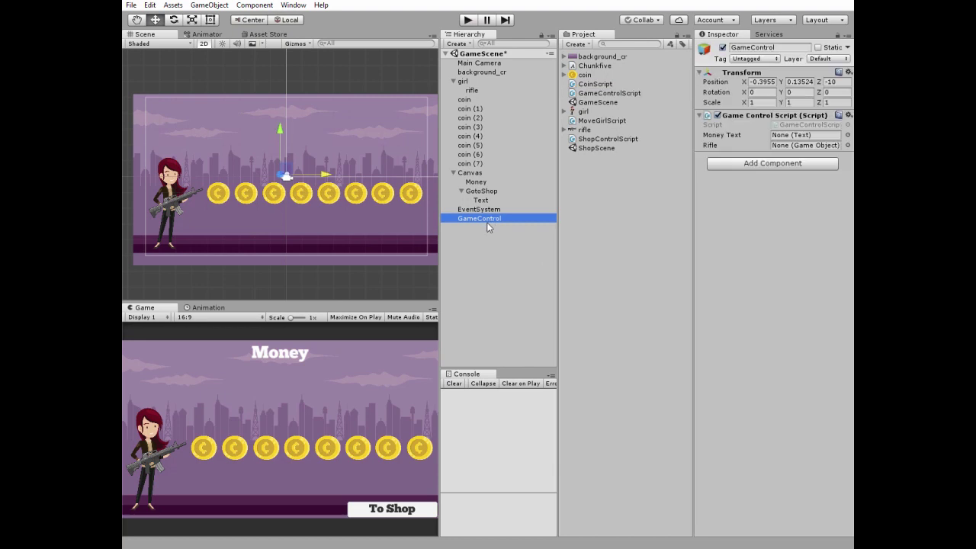
{"action": "left_click_drag", "start_coordinate": [476, 184], "coordinate": [796, 135]}
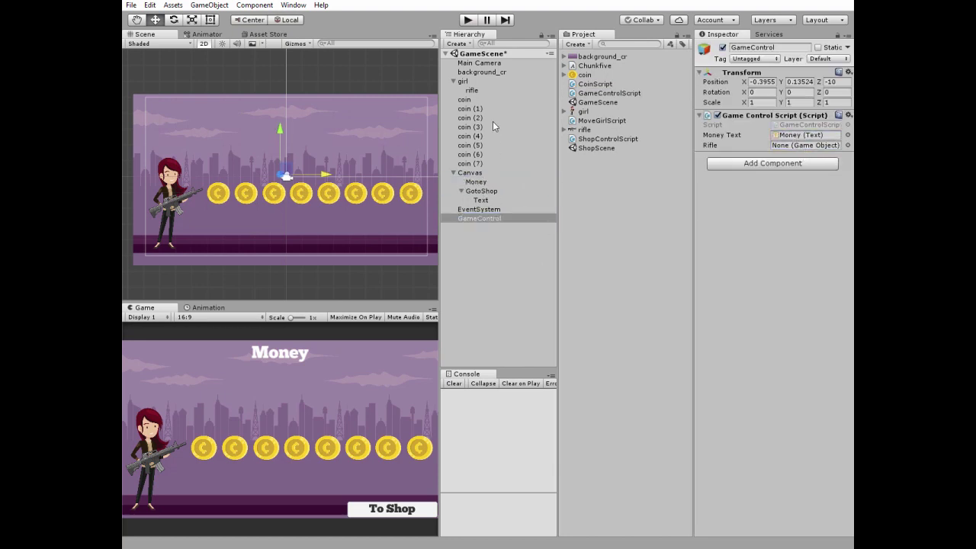
{"action": "left_click_drag", "start_coordinate": [472, 90], "coordinate": [786, 151]}
Step: Add an On Click event to the GotoShop button that calls GameControlScript's gotoShop() on the GameControl object
{"action": "left_click", "coordinate": [489, 191]}
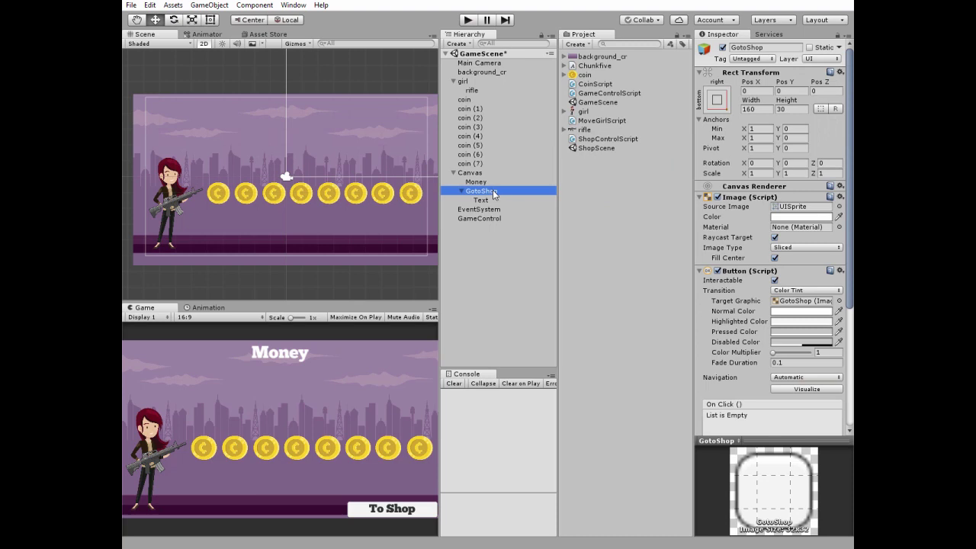
{"action": "scroll", "coordinate": [802, 343], "scroll_direction": "down", "scroll_amount": 3}
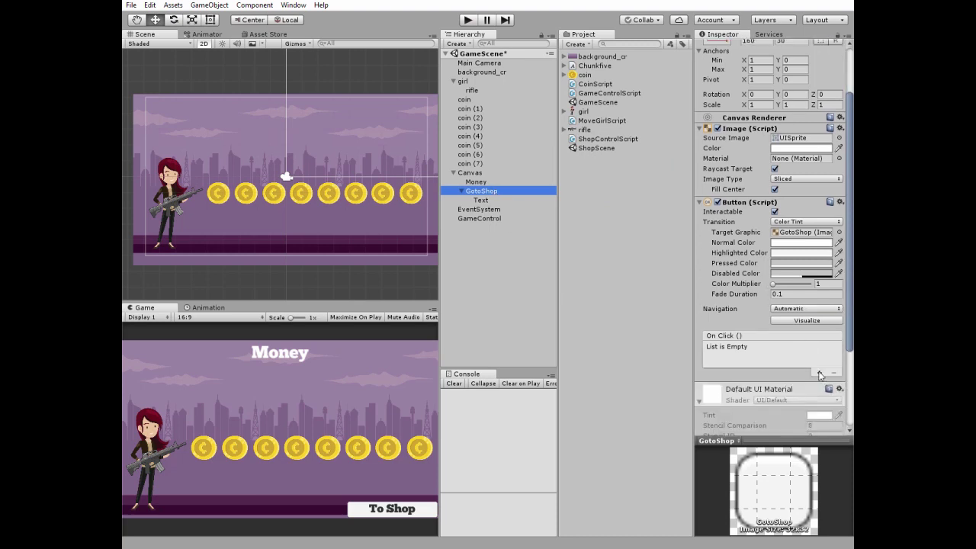
{"action": "left_click", "coordinate": [819, 372]}
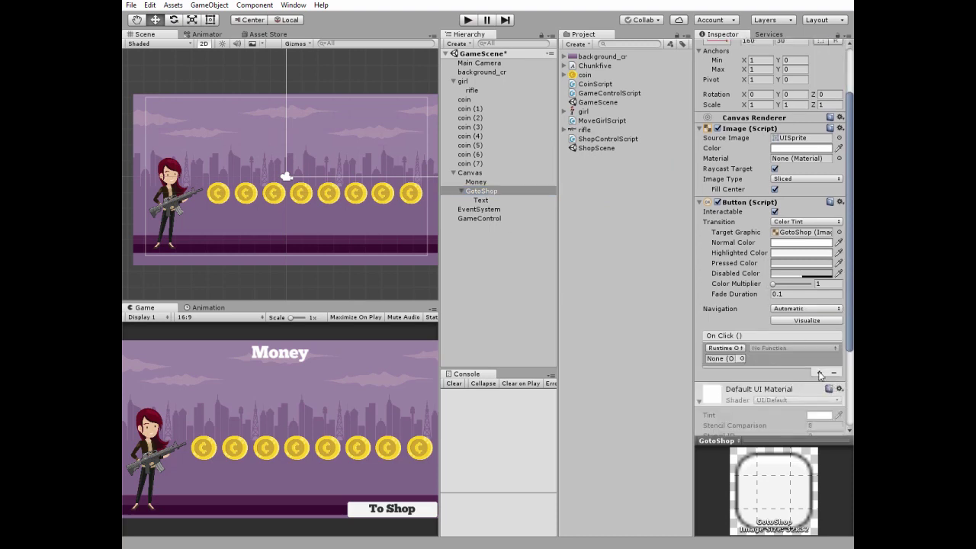
{"action": "left_click", "coordinate": [741, 358]}
{"action": "left_click", "coordinate": [502, 225]}
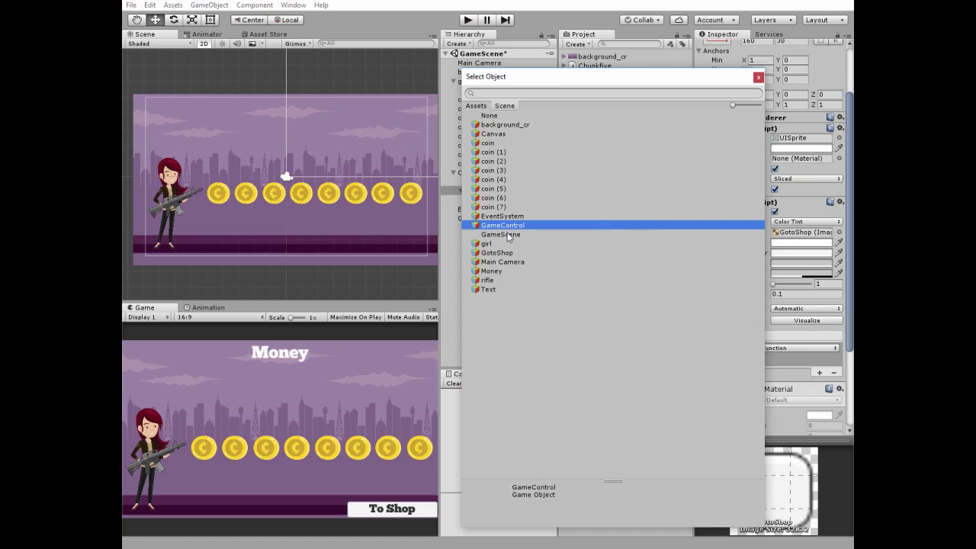
{"action": "left_click", "coordinate": [758, 77]}
{"action": "left_click", "coordinate": [770, 348]}
{"action": "mouse_move", "coordinate": [784, 404]}
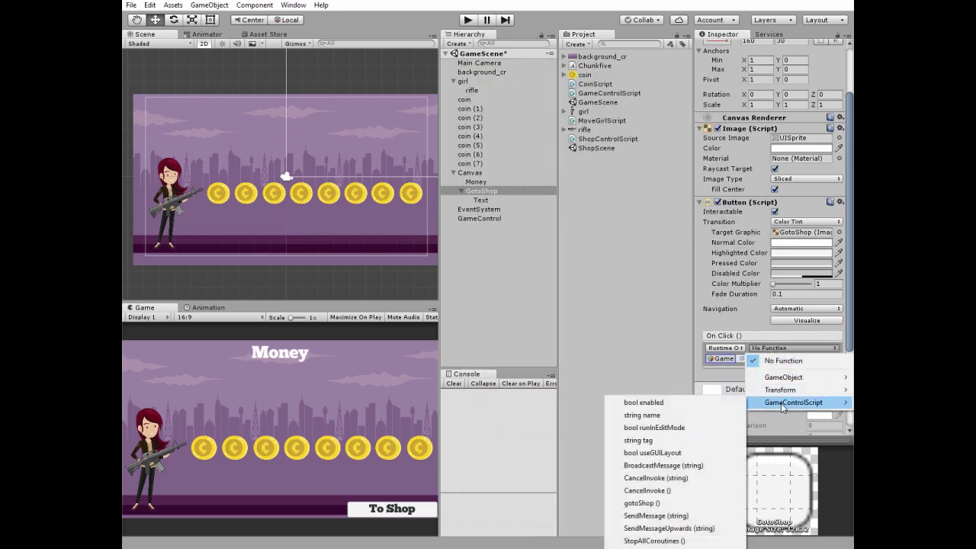
{"action": "left_click", "coordinate": [641, 503]}
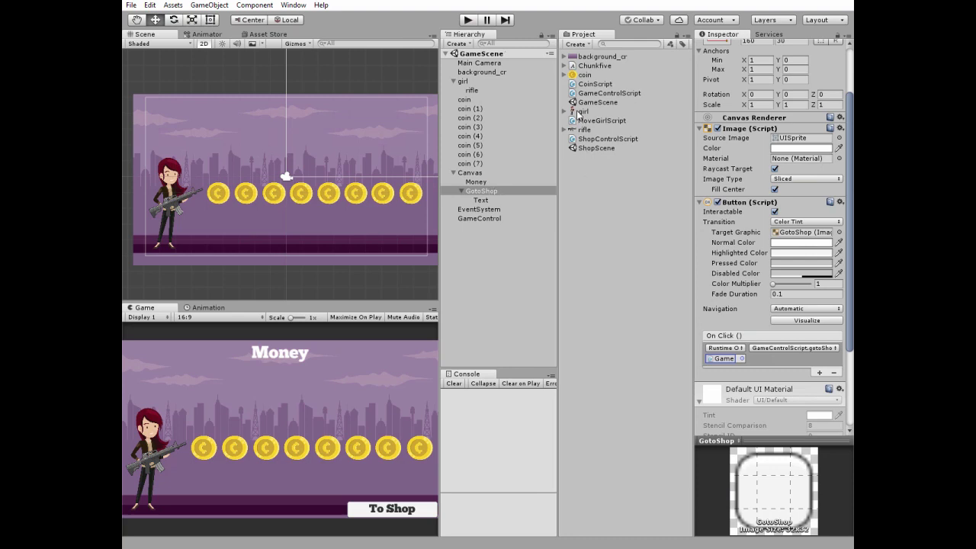
Step: Open ShopScene and playtest it, leaving the shop and moving the girl through the row of coins in GameScene
{"action": "double_click", "coordinate": [575, 148]}
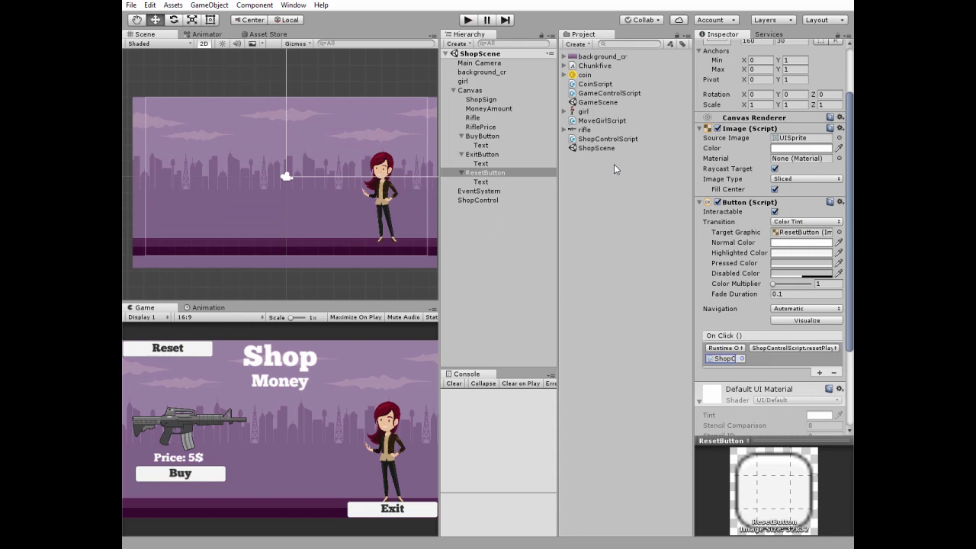
{"action": "left_click", "coordinate": [469, 90]}
{"action": "left_click", "coordinate": [467, 20]}
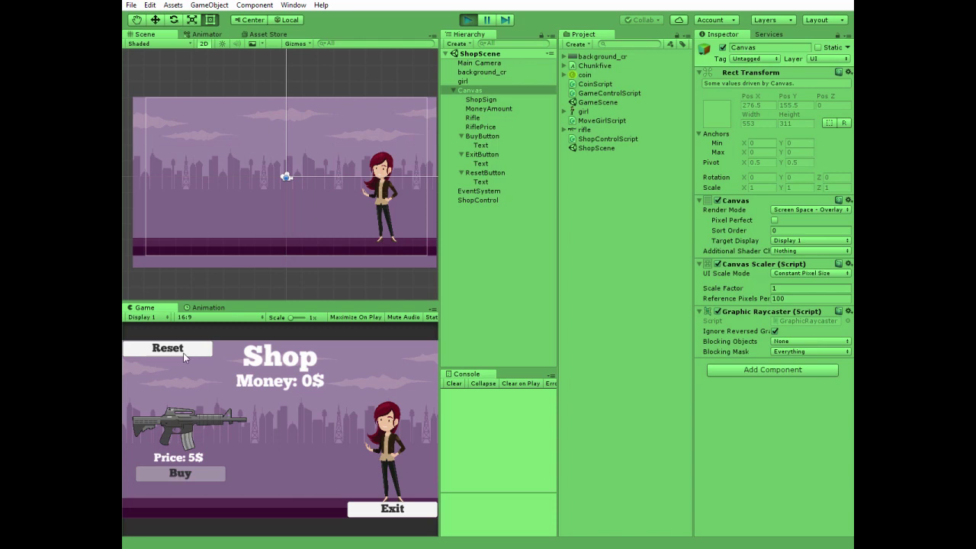
{"action": "left_click", "coordinate": [392, 509]}
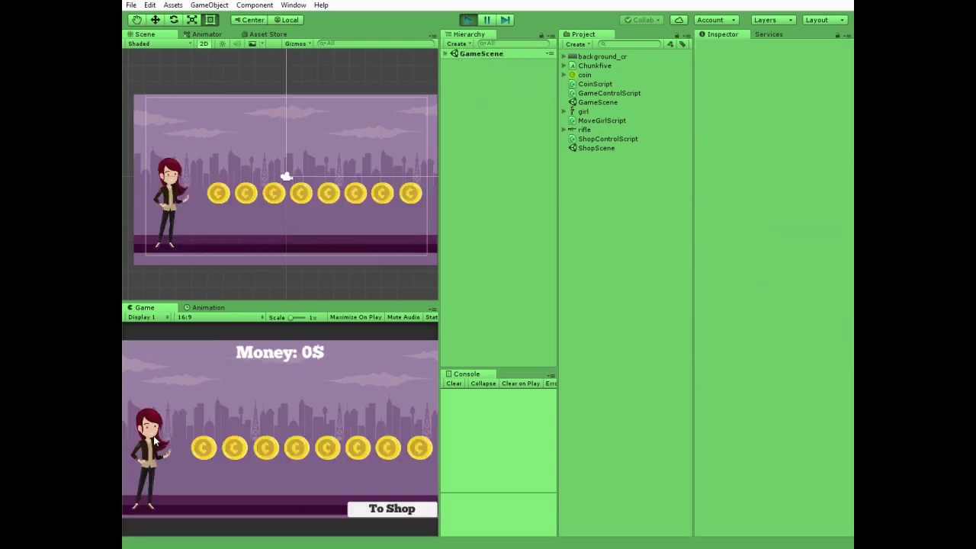
{"action": "left_click", "coordinate": [260, 479]}
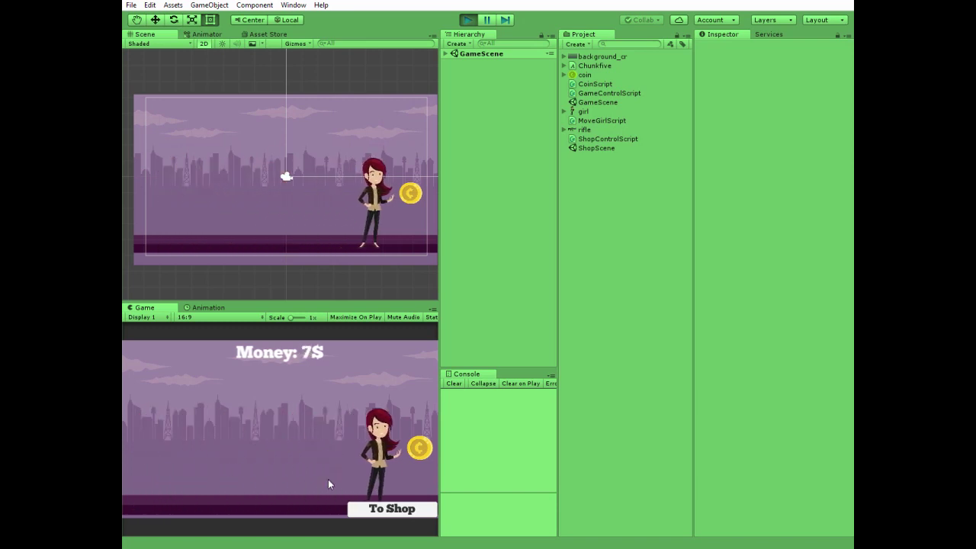
Step: Return to the shop in the running game, buy the rifle and exit to GameScene to check it
{"action": "left_click", "coordinate": [385, 509]}
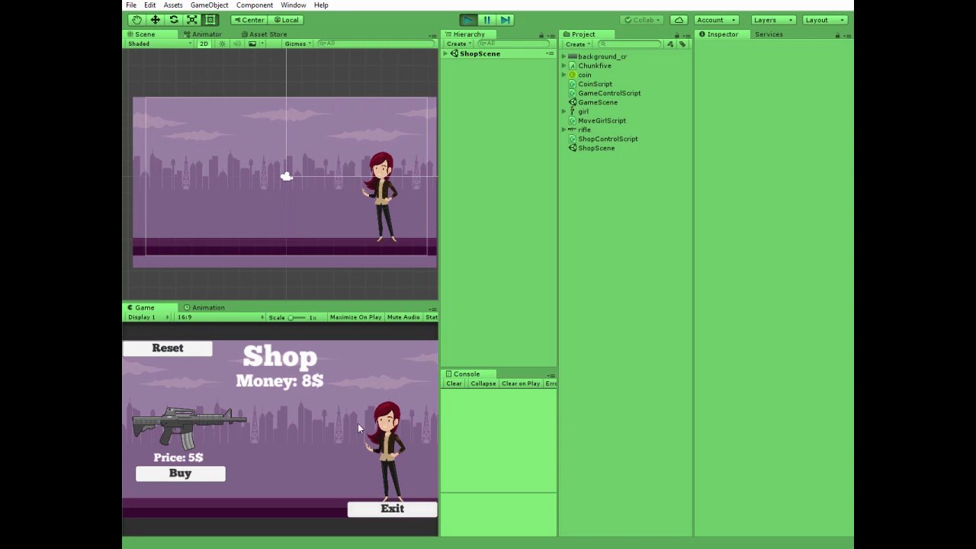
{"action": "left_click", "coordinate": [191, 474]}
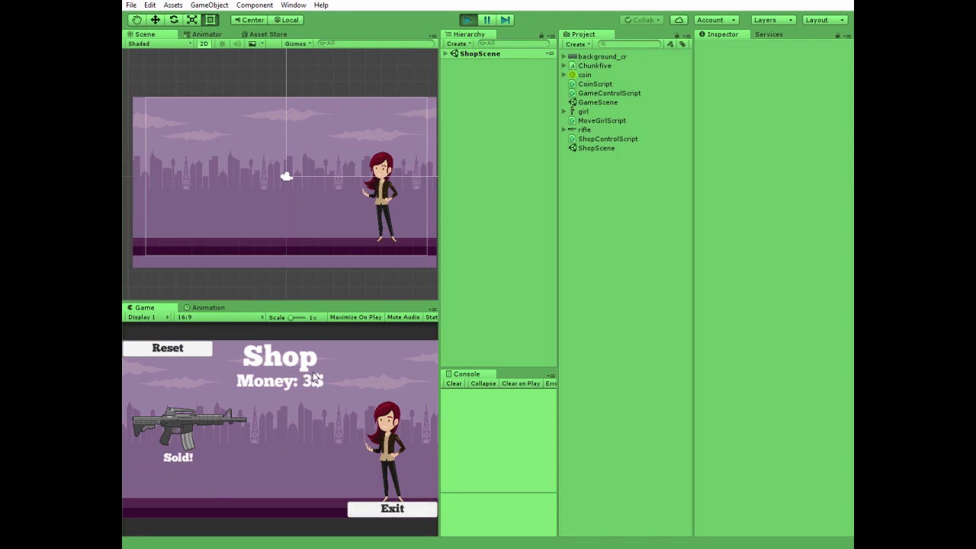
{"action": "left_click", "coordinate": [385, 509]}
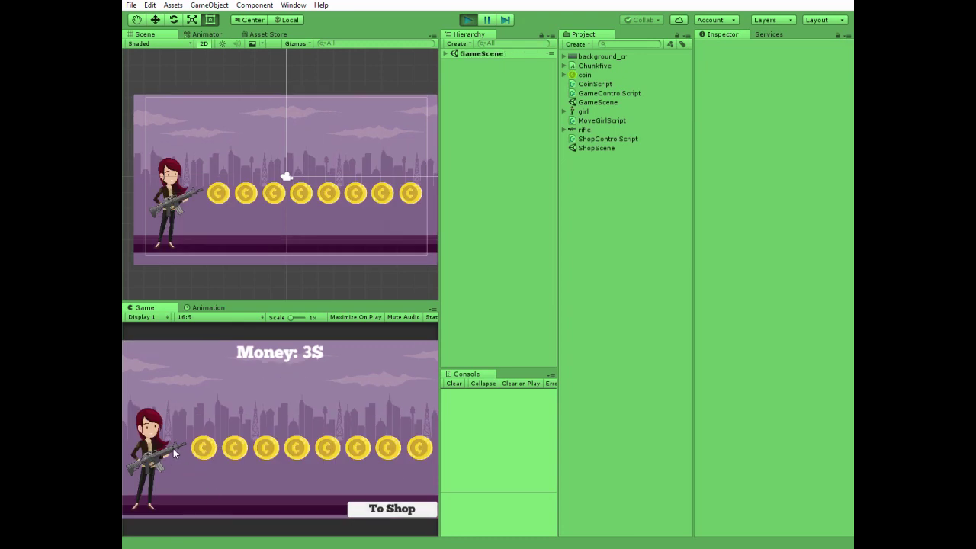
Step: Collect the coins with the armed girl, then go back to the shop and reset the player's progress
{"action": "left_click", "coordinate": [367, 395]}
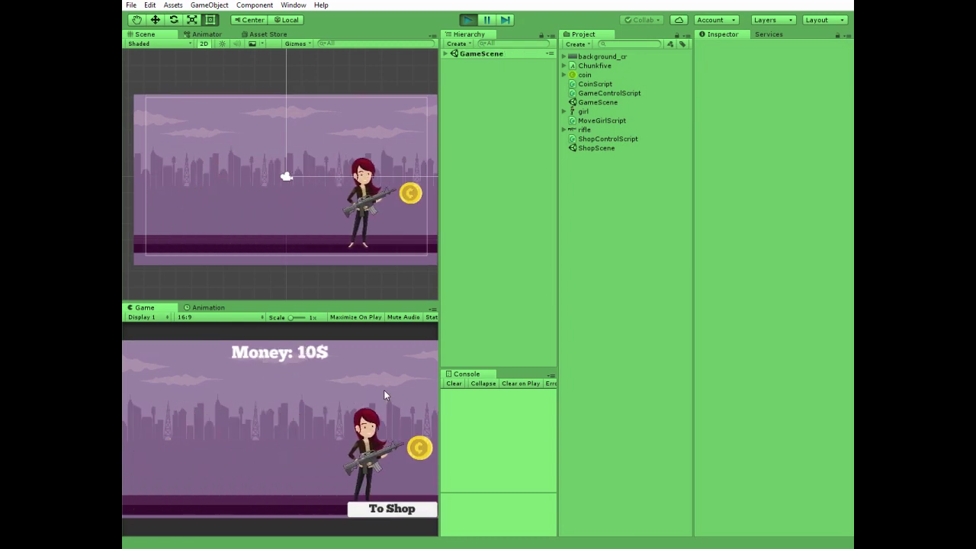
{"action": "left_click", "coordinate": [373, 509]}
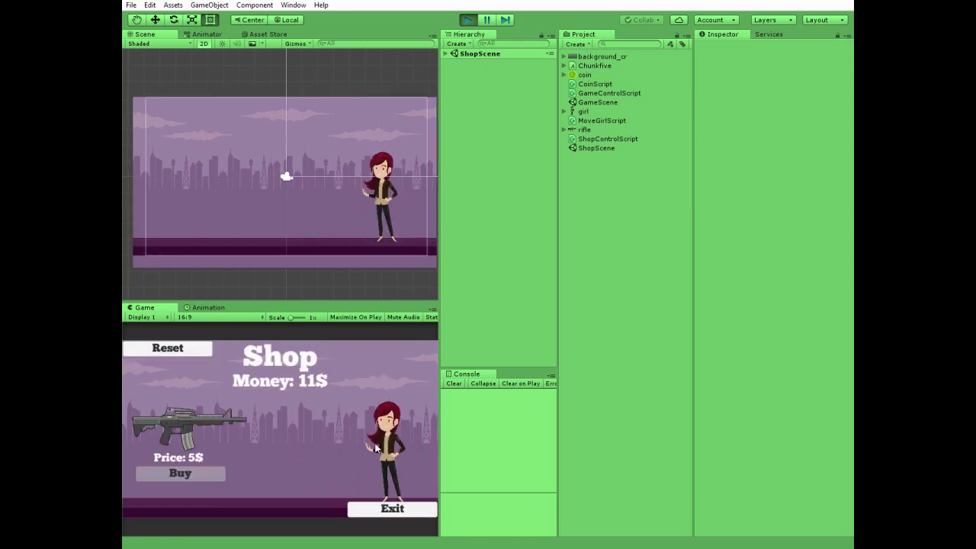
{"action": "left_click", "coordinate": [183, 349]}
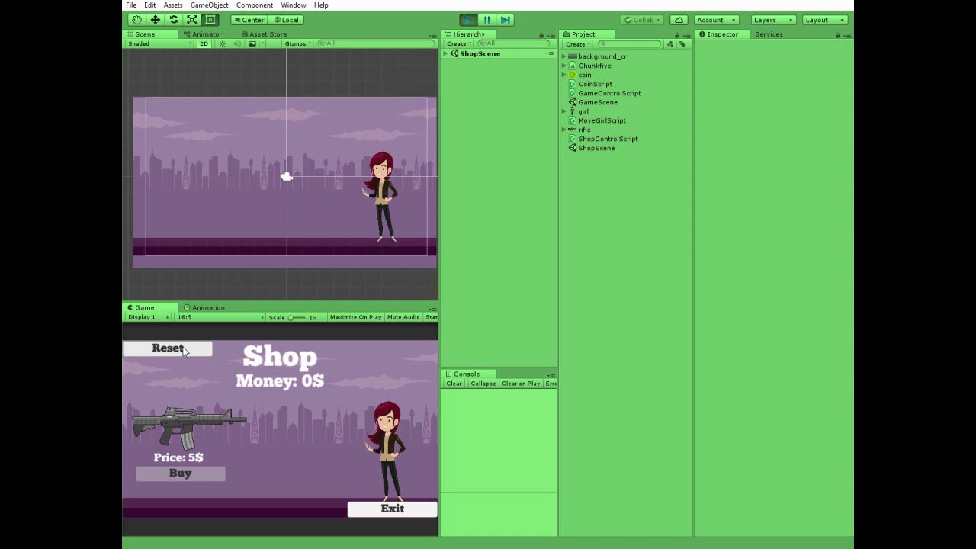
Step: Exit the shop after the reset and move the unarmed girl right to collect all the coins again
{"action": "left_click", "coordinate": [392, 508]}
{"action": "key", "text": "Right"}
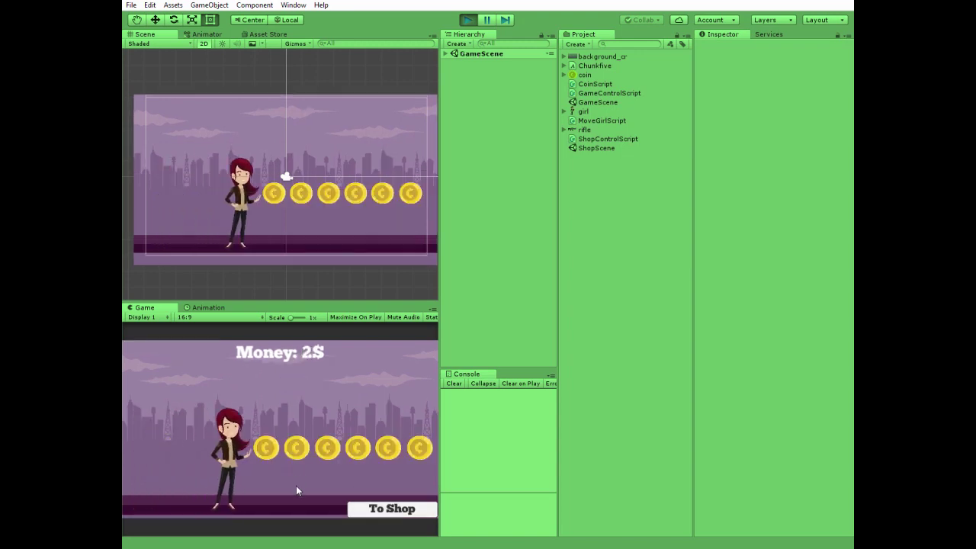
{"action": "key", "text": "Right"}
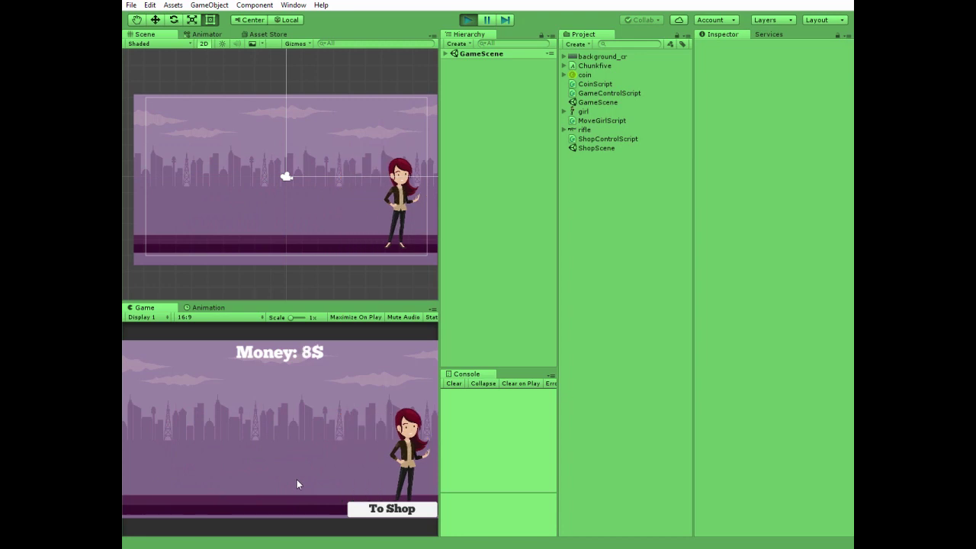